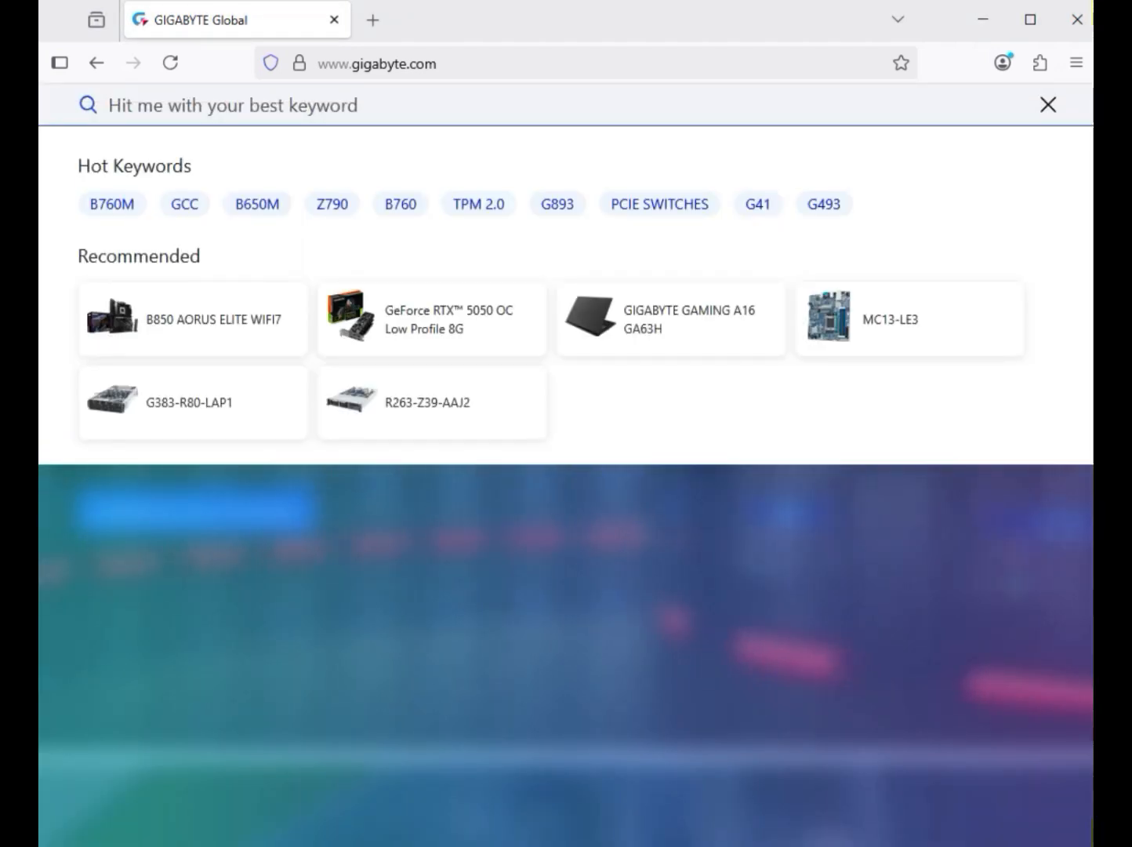
# Search the GIGABYTE site for "Z790 GAMING PLUS AX", filter the results to products and open the rev. 1.0 motherboard's page
pyautogui.write('Z790 GAMING PLUS AX')
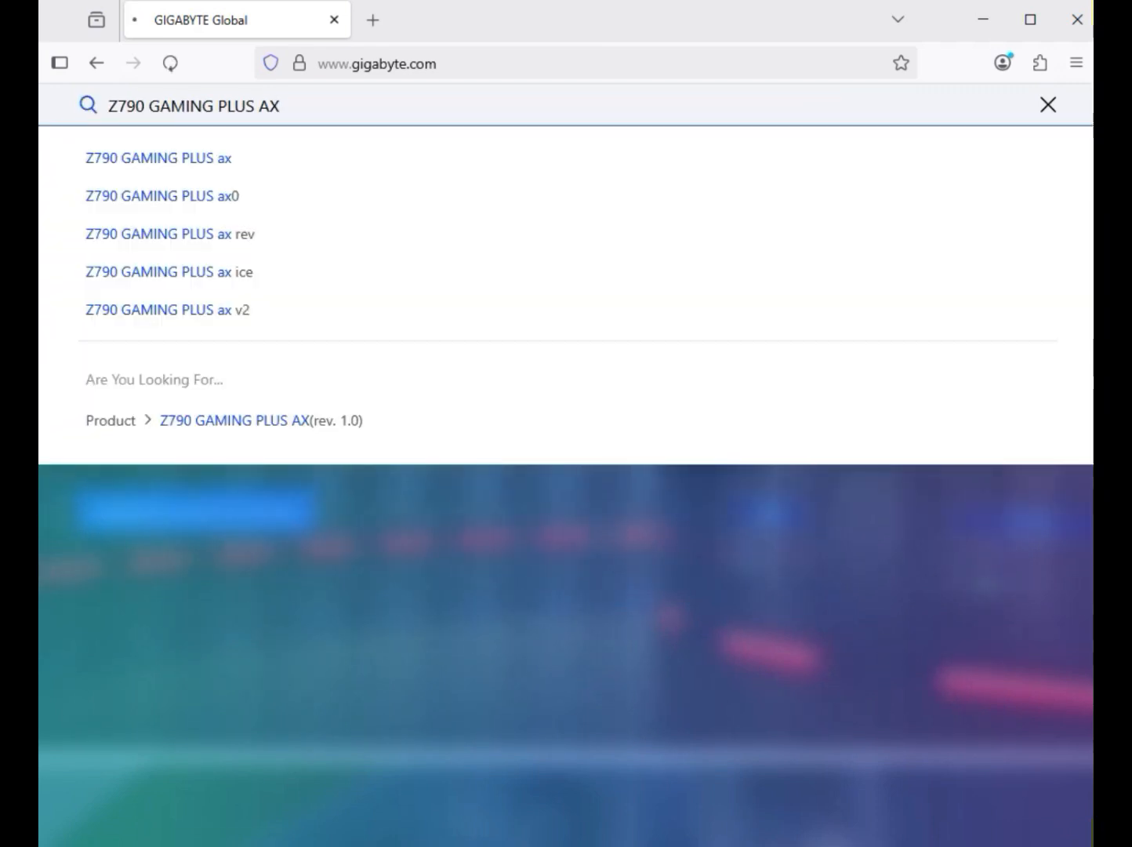
pyautogui.press('Return')
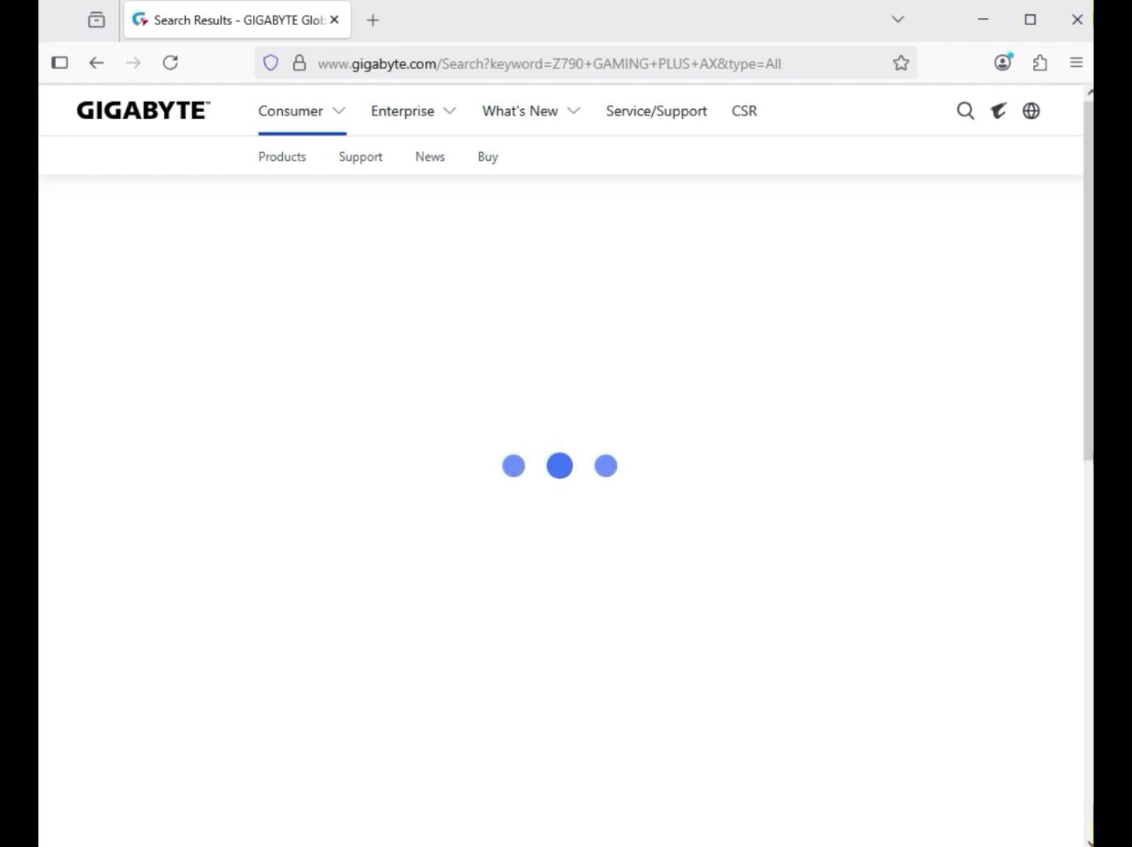
pyautogui.moveTo(89, 323); pyautogui.dragTo(181, 330)
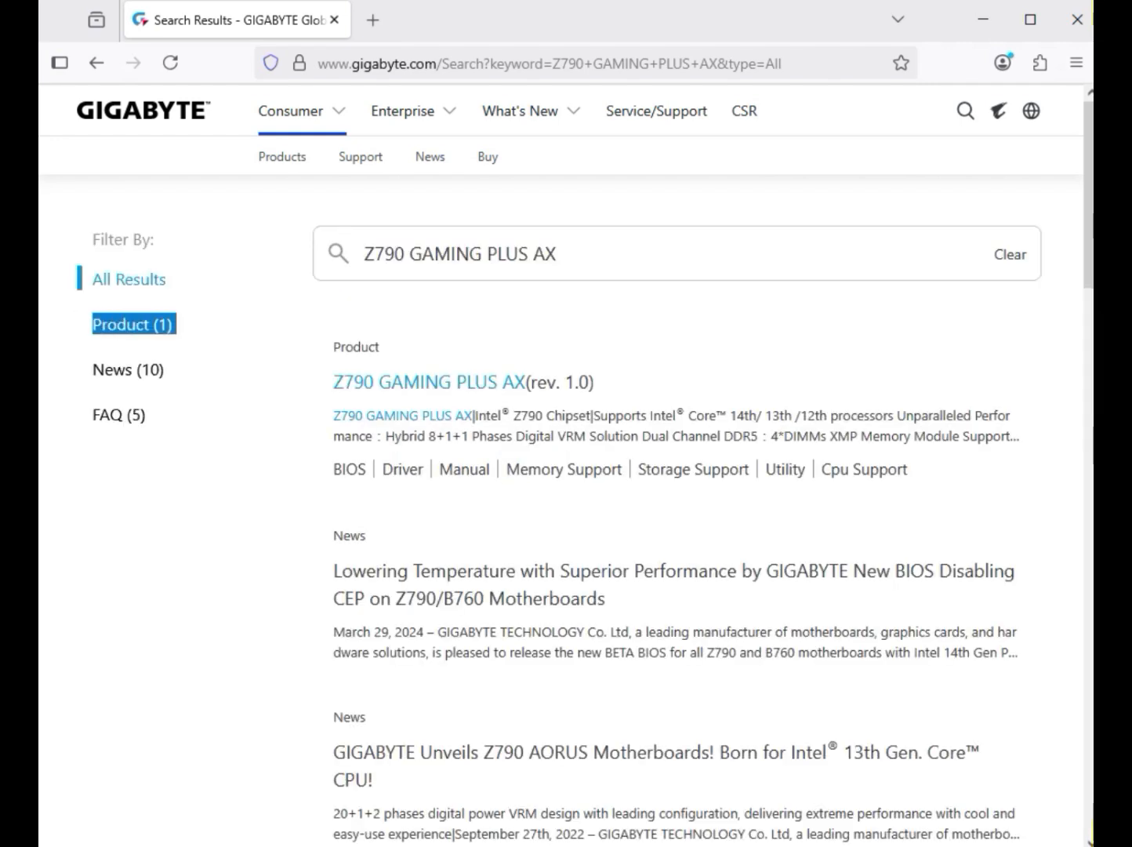
pyautogui.click(132, 324)
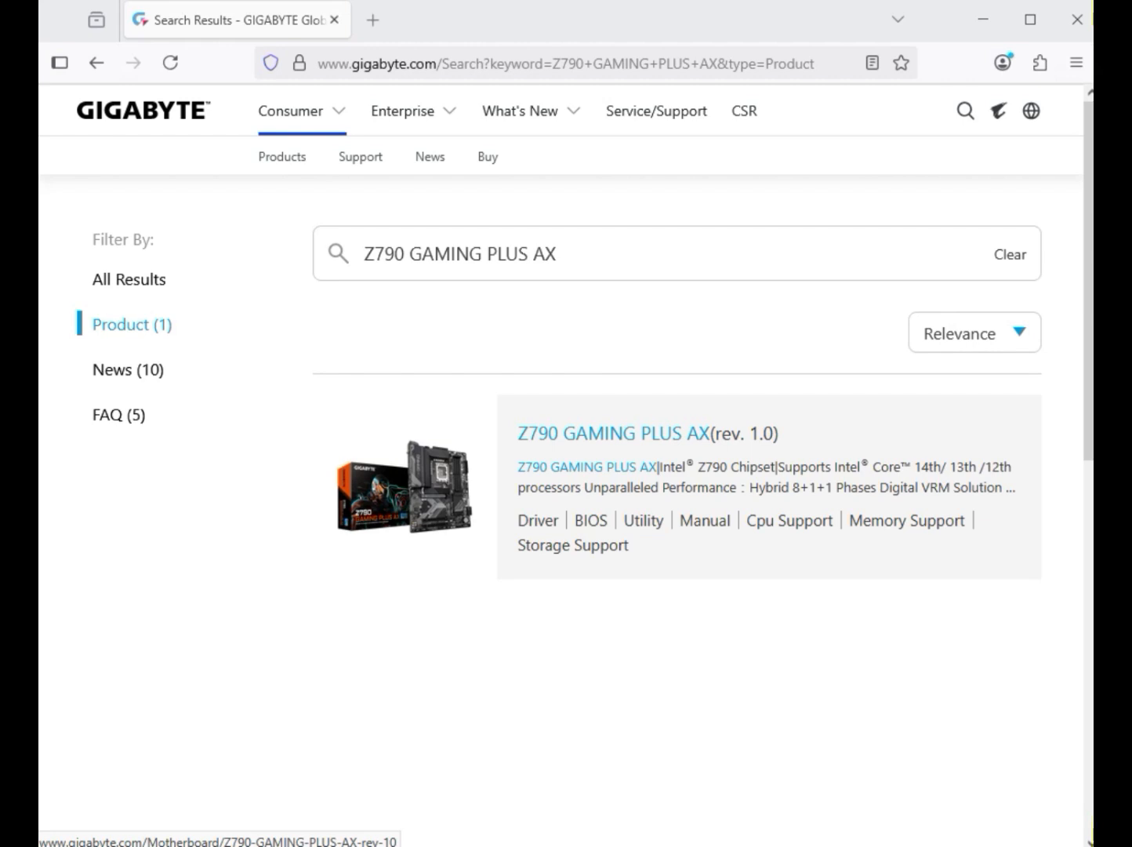
pyautogui.click(404, 487)
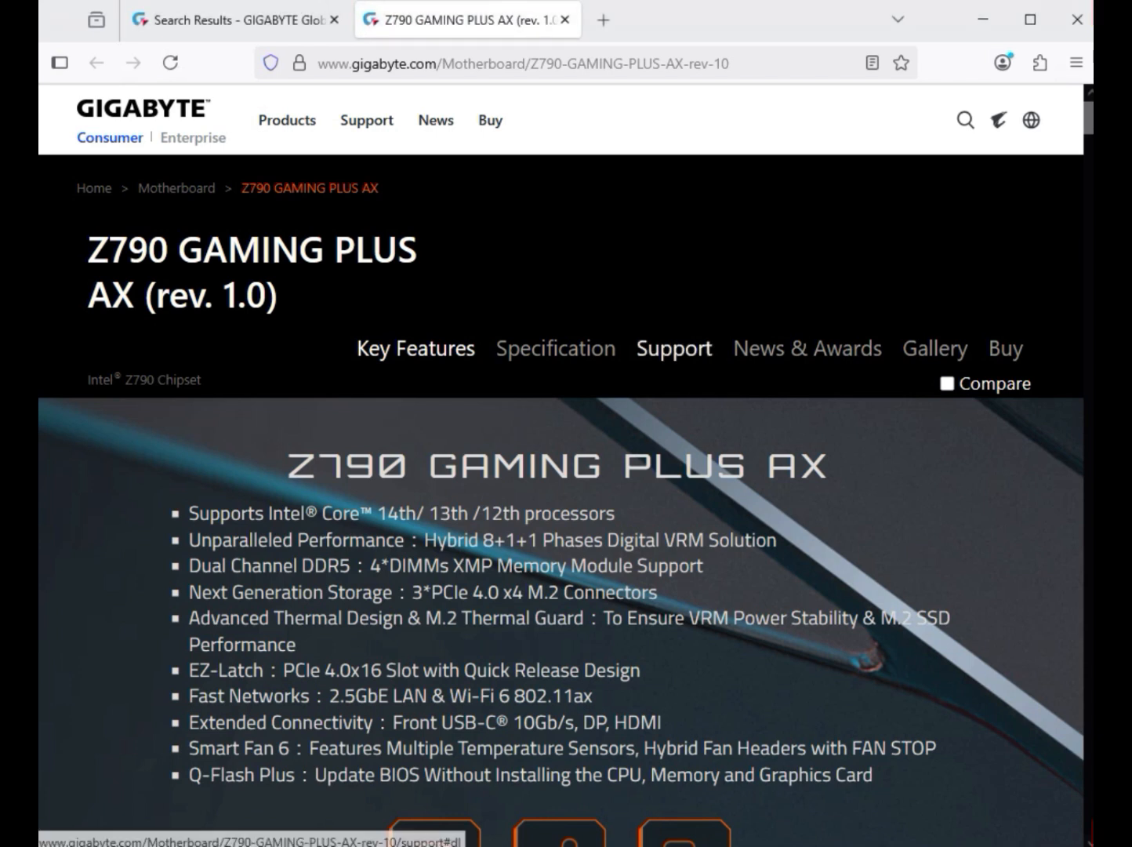
# Open the motherboard's support downloads and set the driver OS to Windows 11 64bit
pyautogui.click(674, 348)
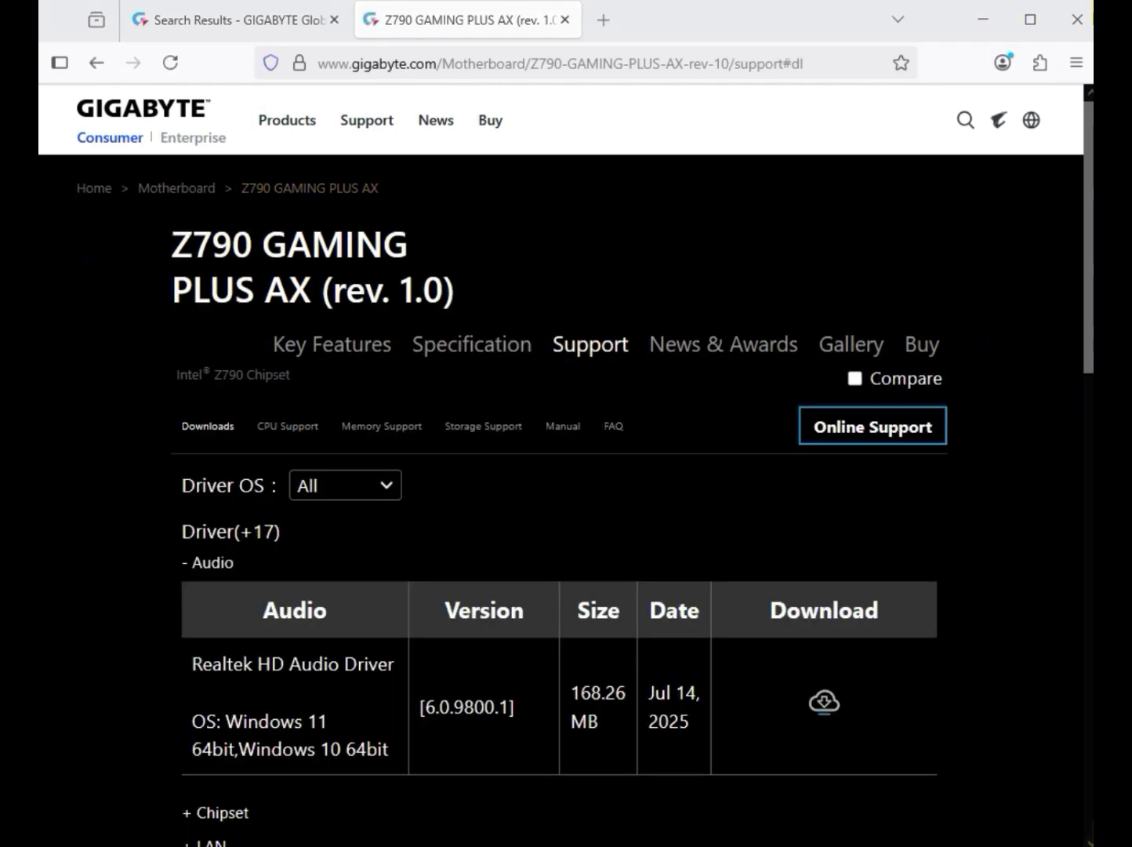
pyautogui.click(346, 485)
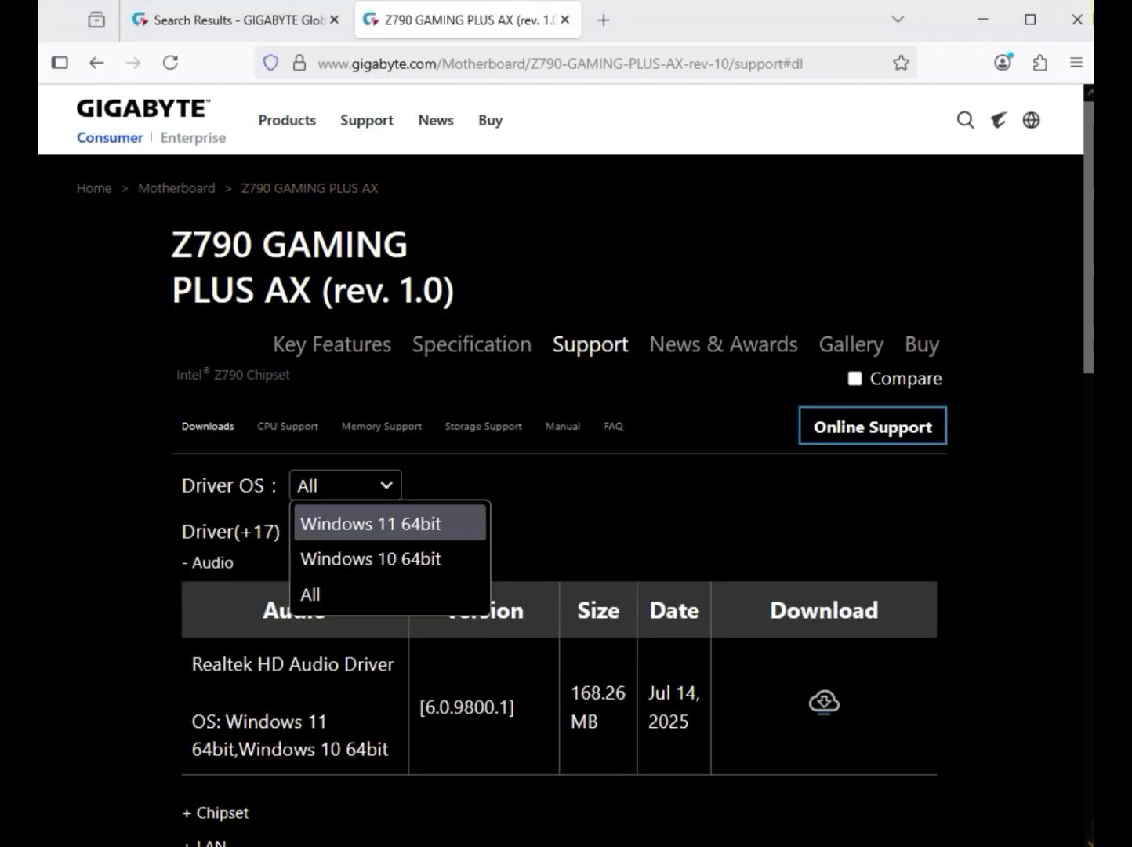
pyautogui.click(390, 523)
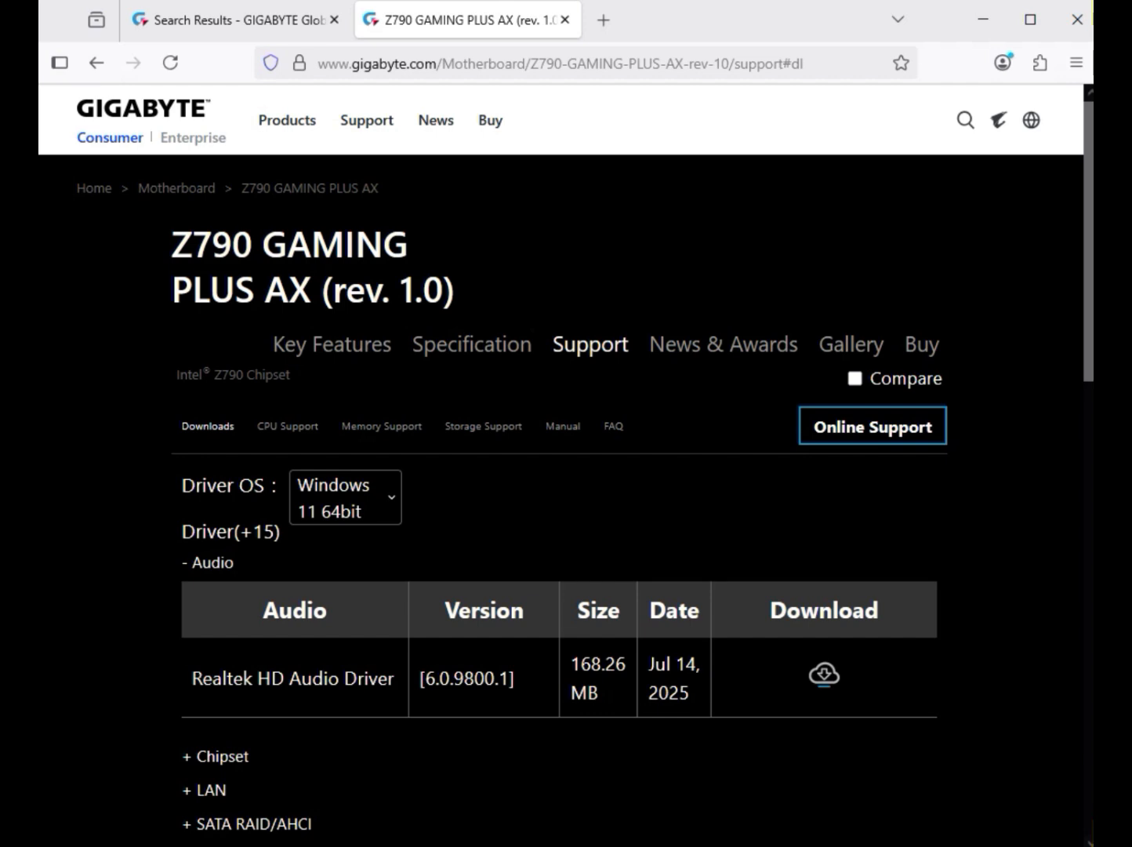
# Download the Realtek HD Audio Driver, version 6.0.9800.1, from the Audio drivers
pyautogui.scroll(-2, 565, 463)
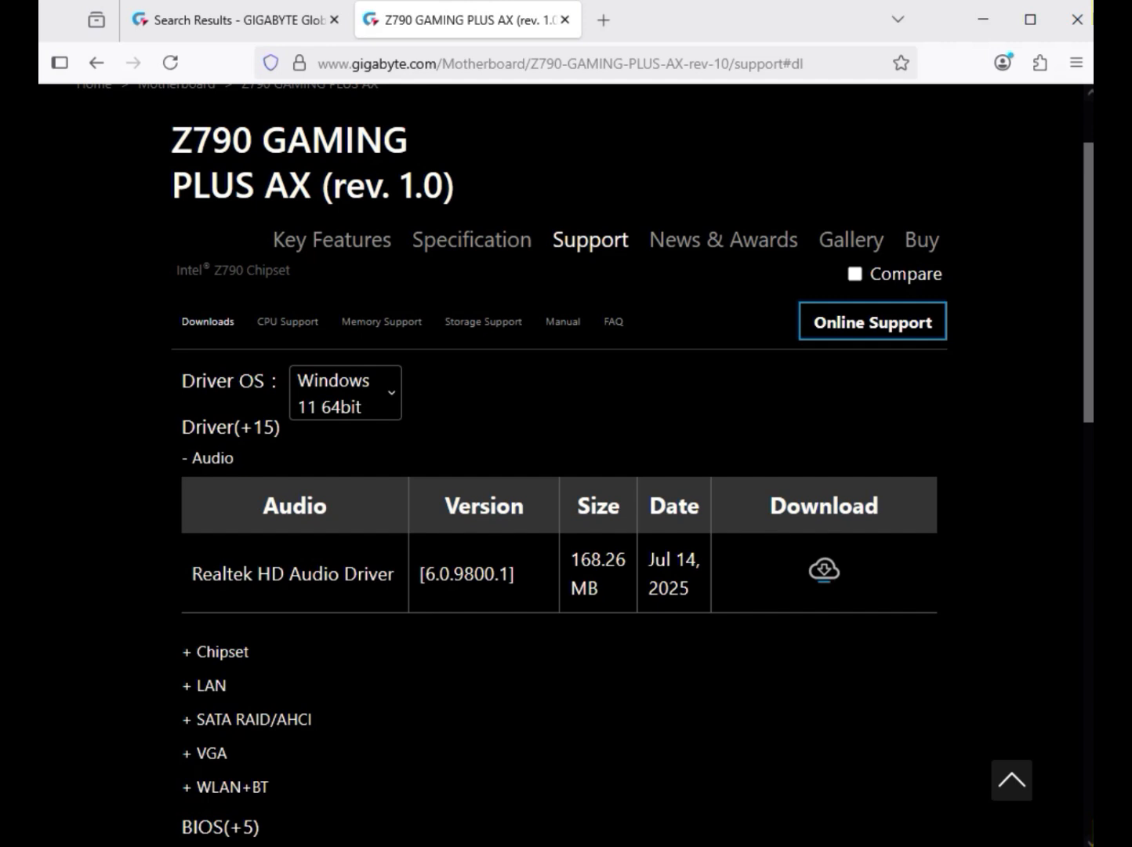
pyautogui.moveTo(188, 458); pyautogui.dragTo(235, 459)
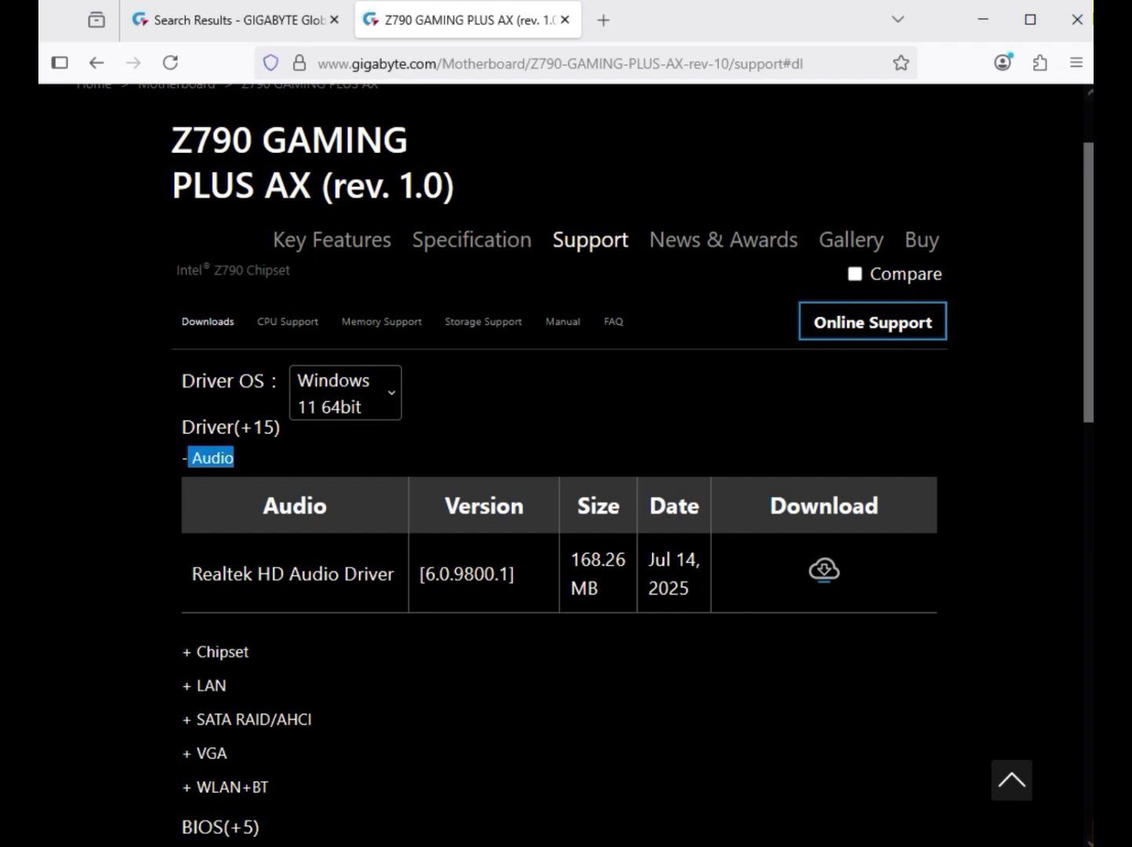
pyautogui.moveTo(202, 574); pyautogui.dragTo(398, 573)
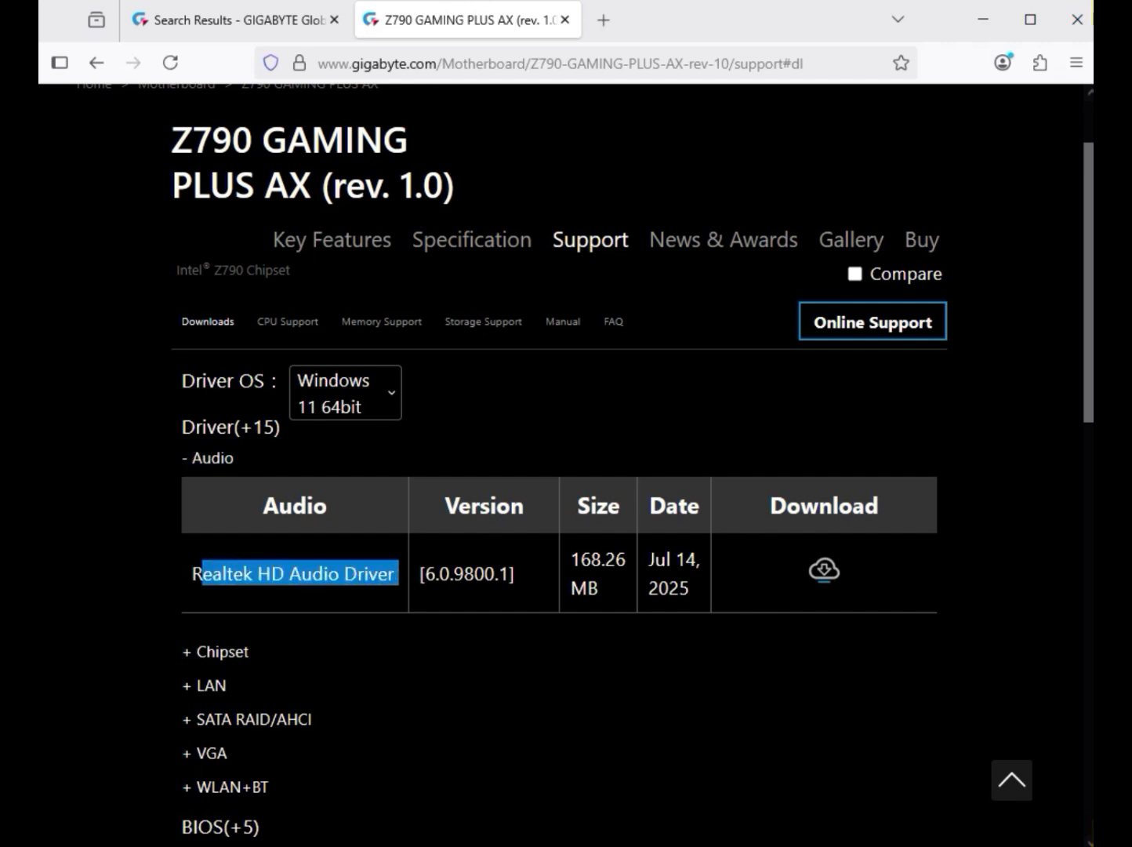
pyautogui.click(825, 570)
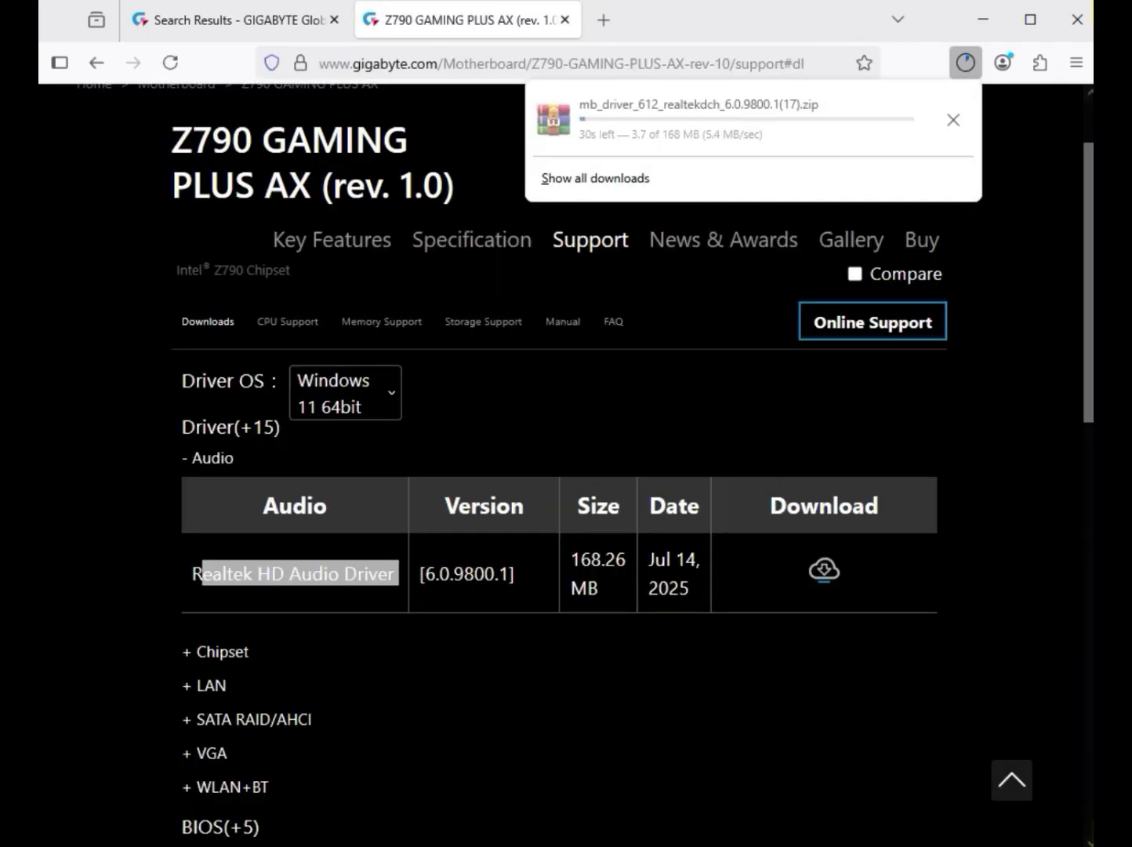
# Download the Intel Serial I/O driver and the Intel Management Engine Firmware from the Chipset drivers
pyautogui.scroll(-3, 566, 510)
pyautogui.moveTo(250, 376); pyautogui.dragTo(364, 356)
pyautogui.scroll(-3, 559, 471)
pyautogui.moveTo(192, 449); pyautogui.dragTo(335, 479)
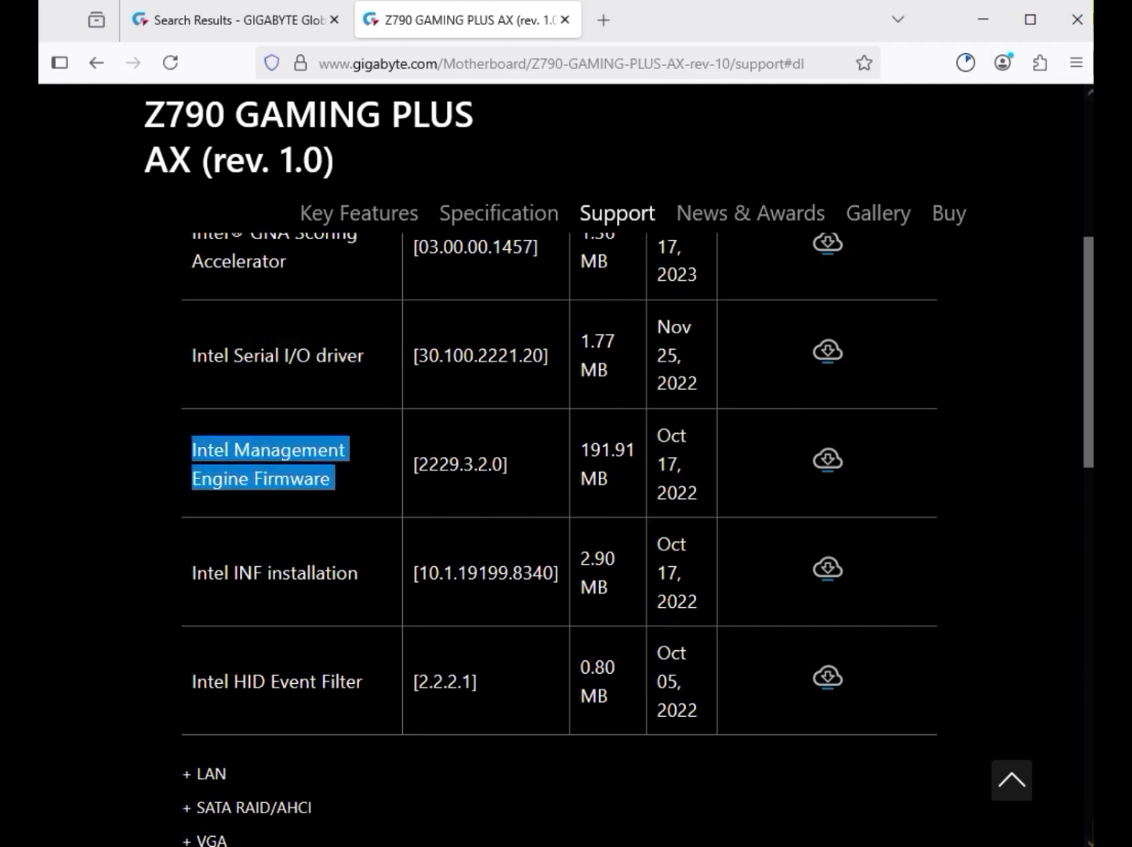
pyautogui.moveTo(244, 355); pyautogui.dragTo(698, 384)
pyautogui.click(828, 351)
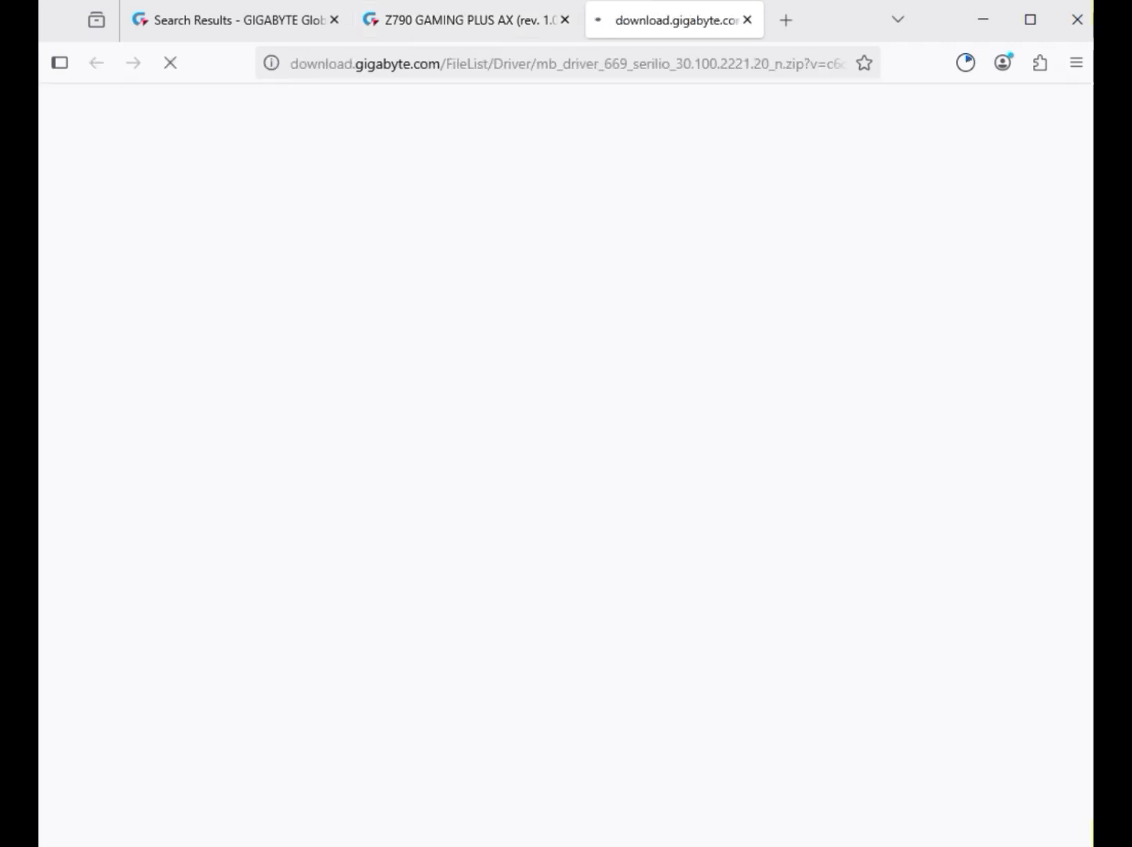
pyautogui.moveTo(251, 450); pyautogui.dragTo(334, 479)
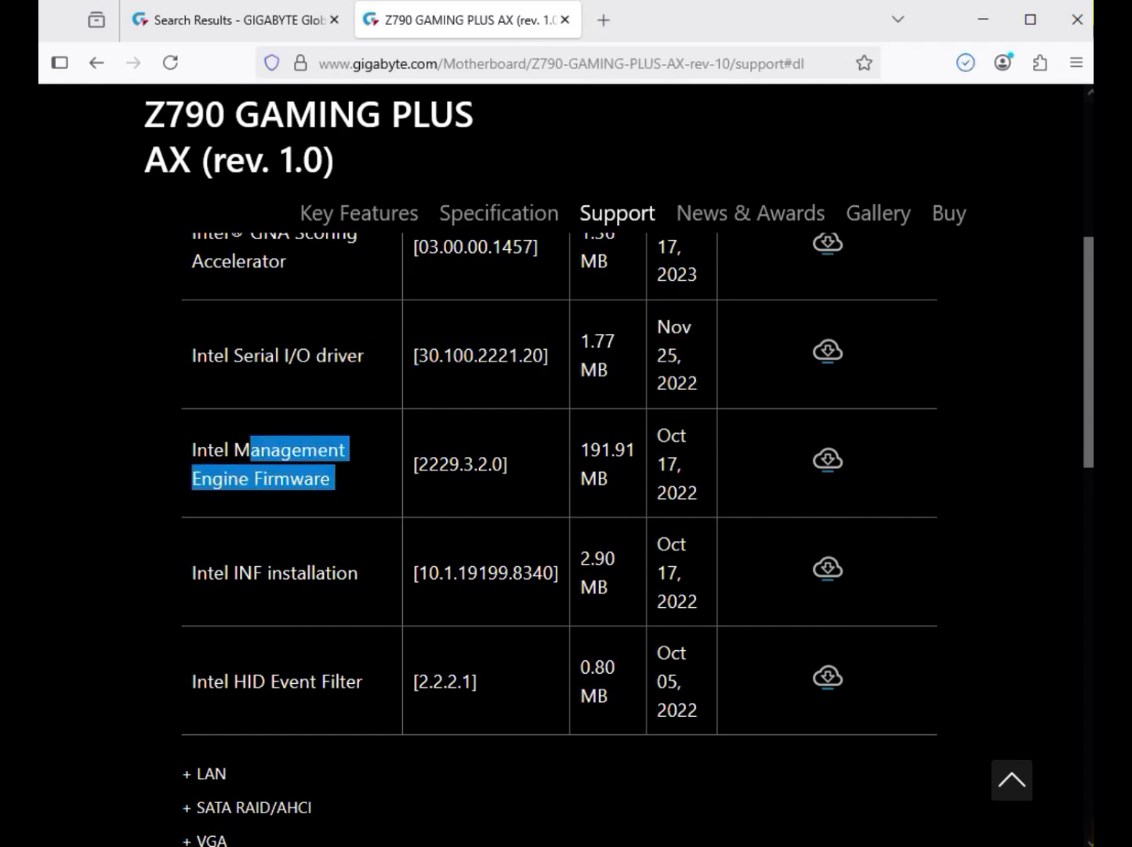
pyautogui.click(828, 460)
# Expand the LAN drivers and download the Realtek LAN Driver, version 11.24.0318.2025
pyautogui.scroll(-4, 828, 459)
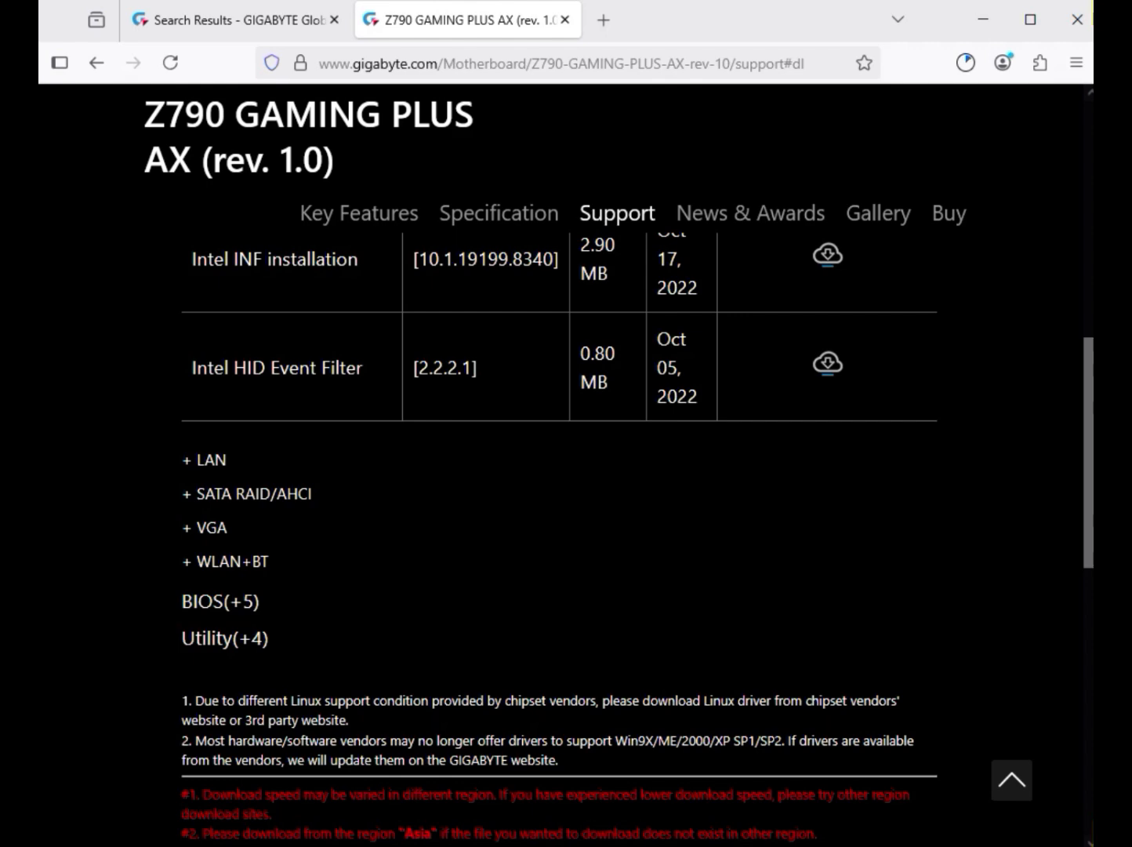
pyautogui.click(210, 460)
pyautogui.scroll(5, 559, 471)
pyautogui.scroll(-3, 559, 471)
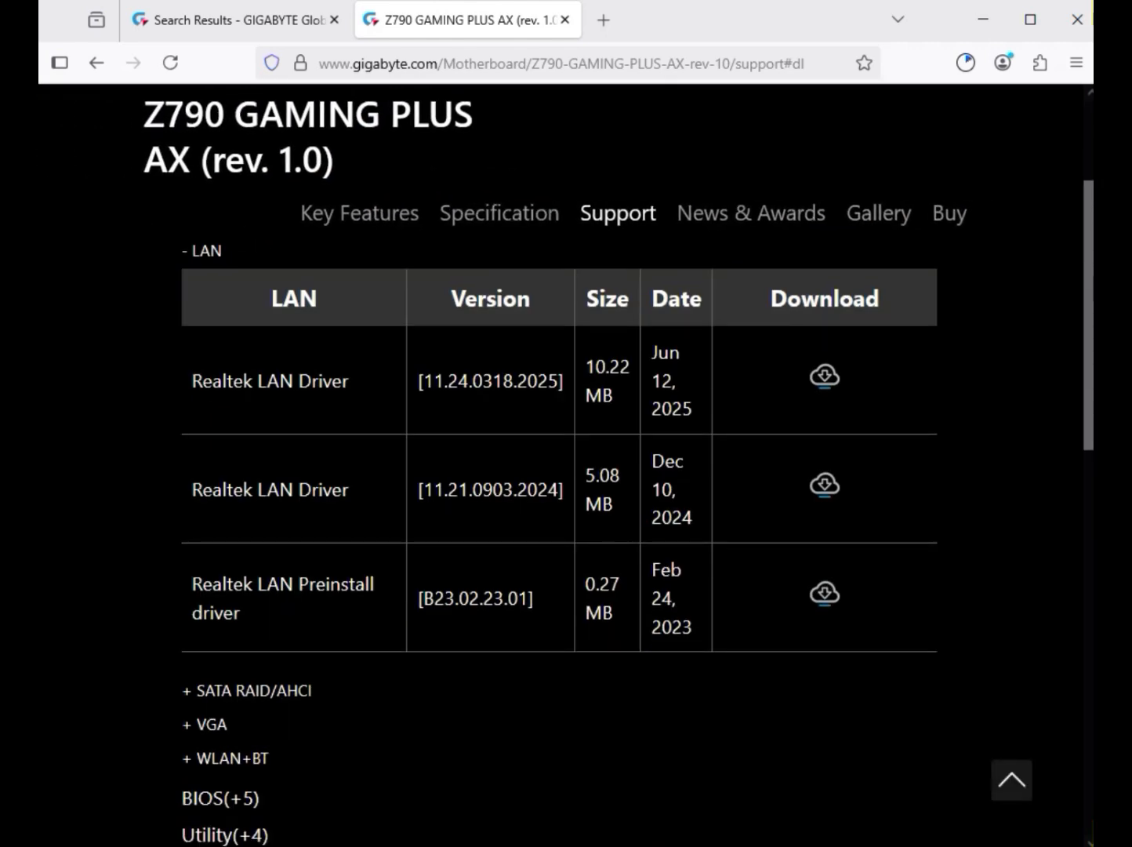
pyautogui.scroll(1, 559, 470)
pyautogui.moveTo(193, 355); pyautogui.dragTo(225, 355)
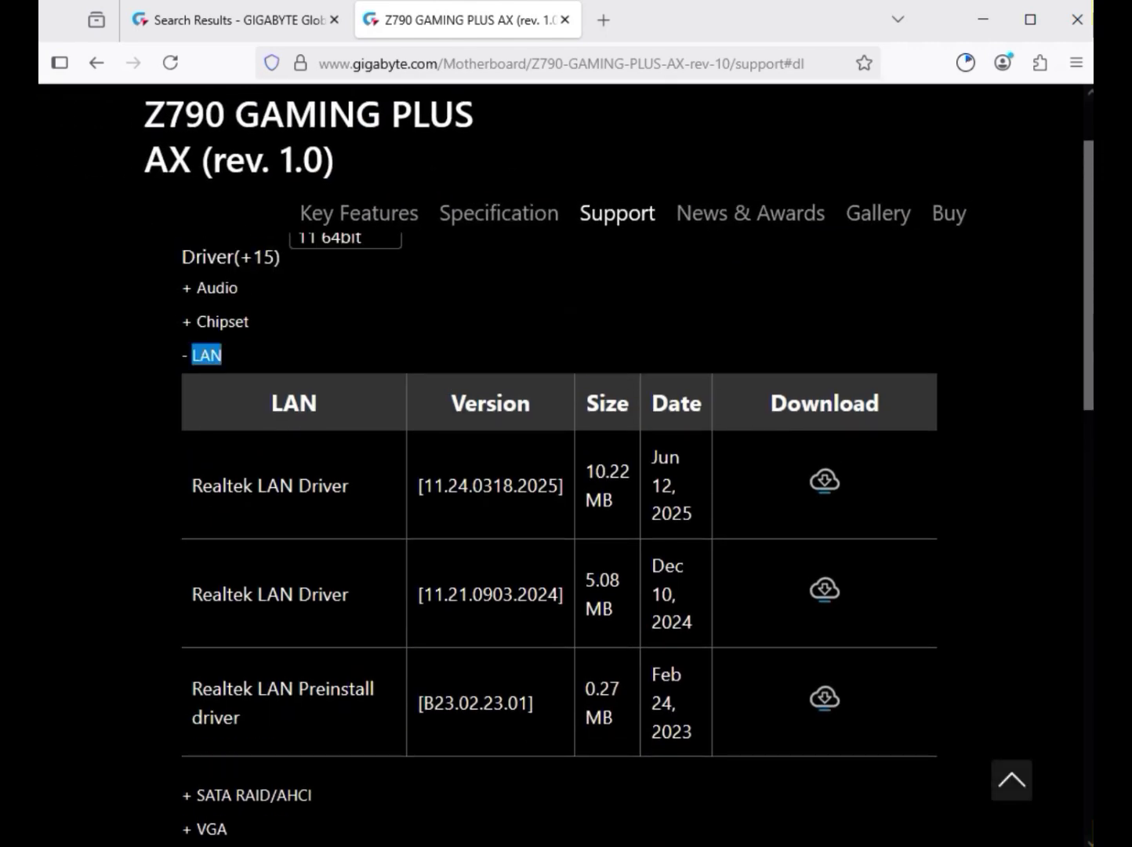
pyautogui.moveTo(191, 487); pyautogui.dragTo(628, 500)
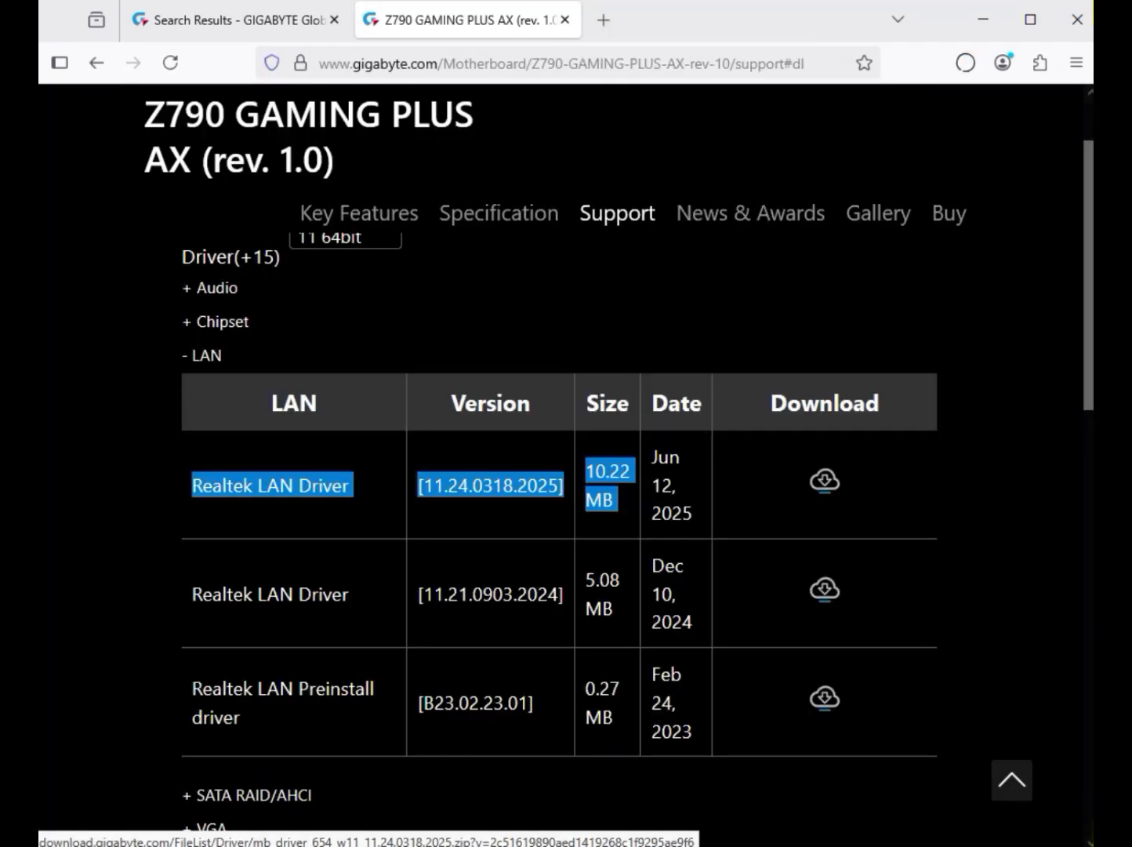
# Expand the VGA drivers and download the Intel Graphic Driver, version 31.0.101.3302
pyautogui.scroll(-3, 559, 470)
pyautogui.click(209, 516)
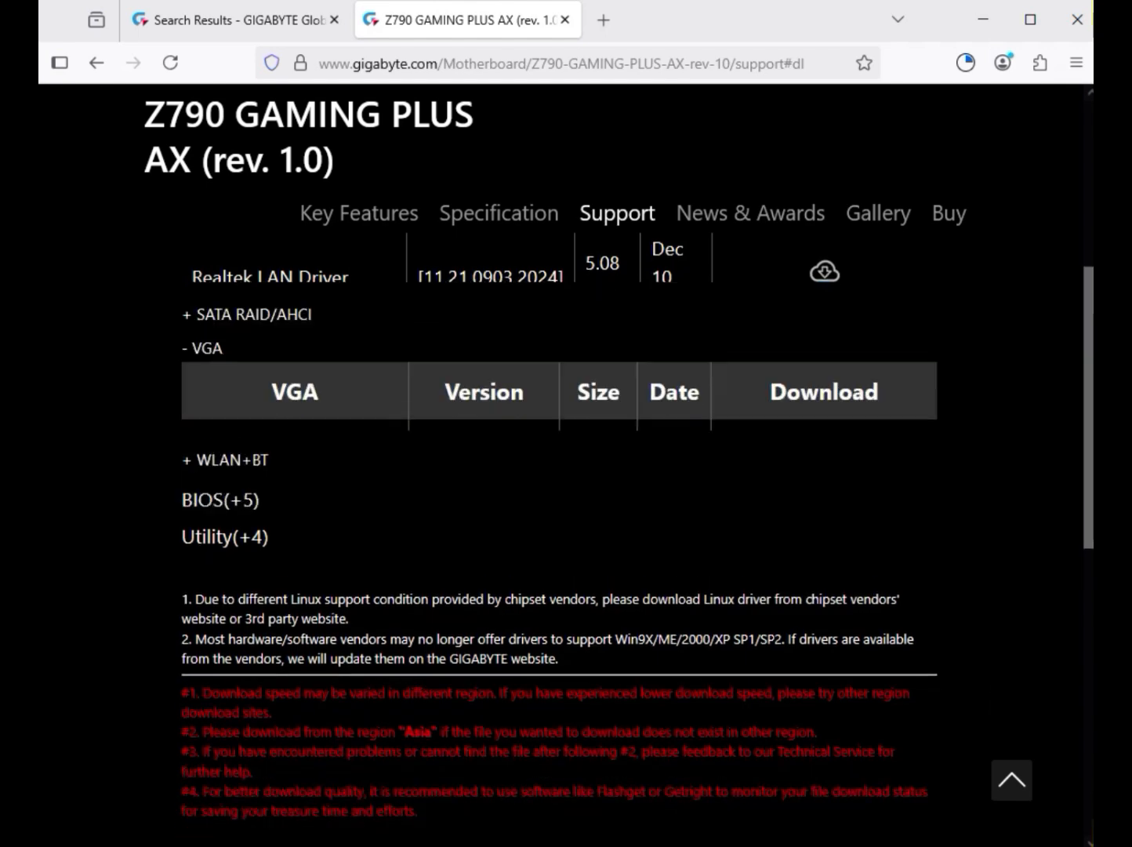
pyautogui.moveTo(193, 553); pyautogui.dragTo(685, 543)
pyautogui.click(824, 548)
# Expand the WLAN+BT drivers and download the Realtek 8851 Bluetooth driver and the Realtek 8851 WIFI Driver
pyautogui.scroll(-1, 785, 548)
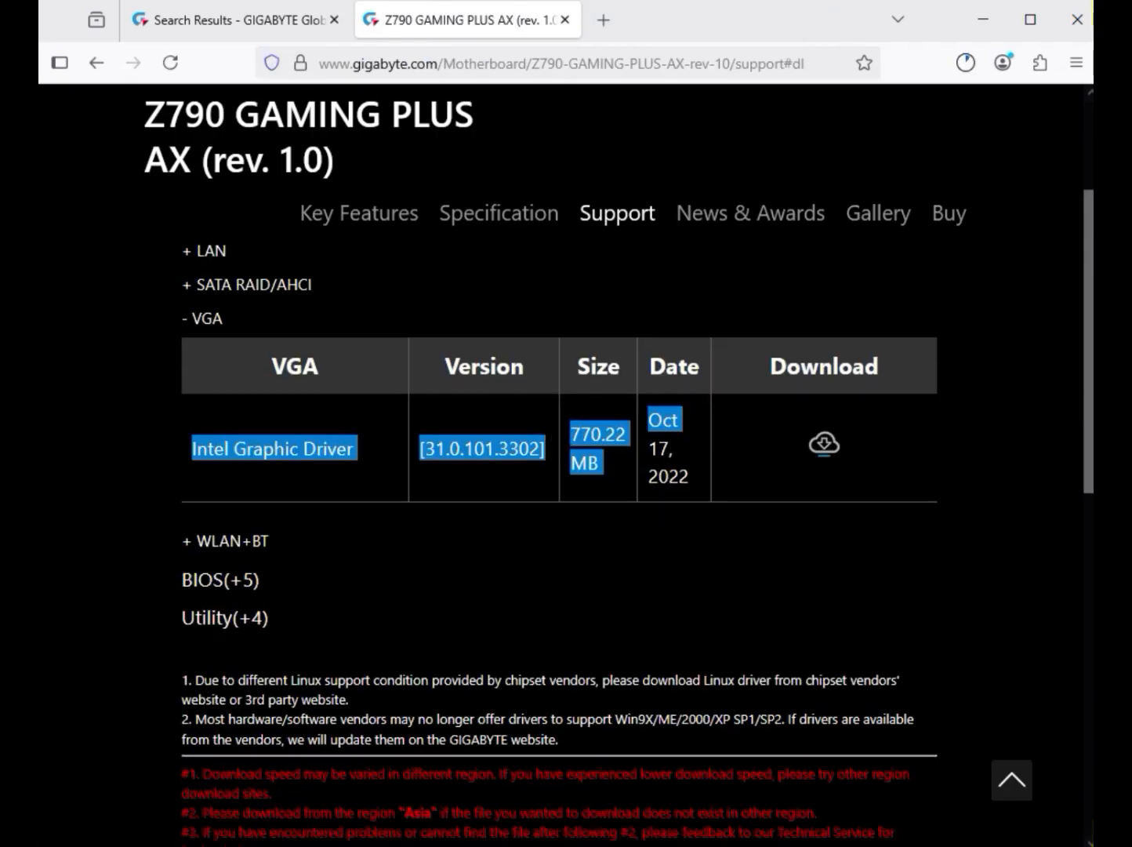
pyautogui.click(228, 541)
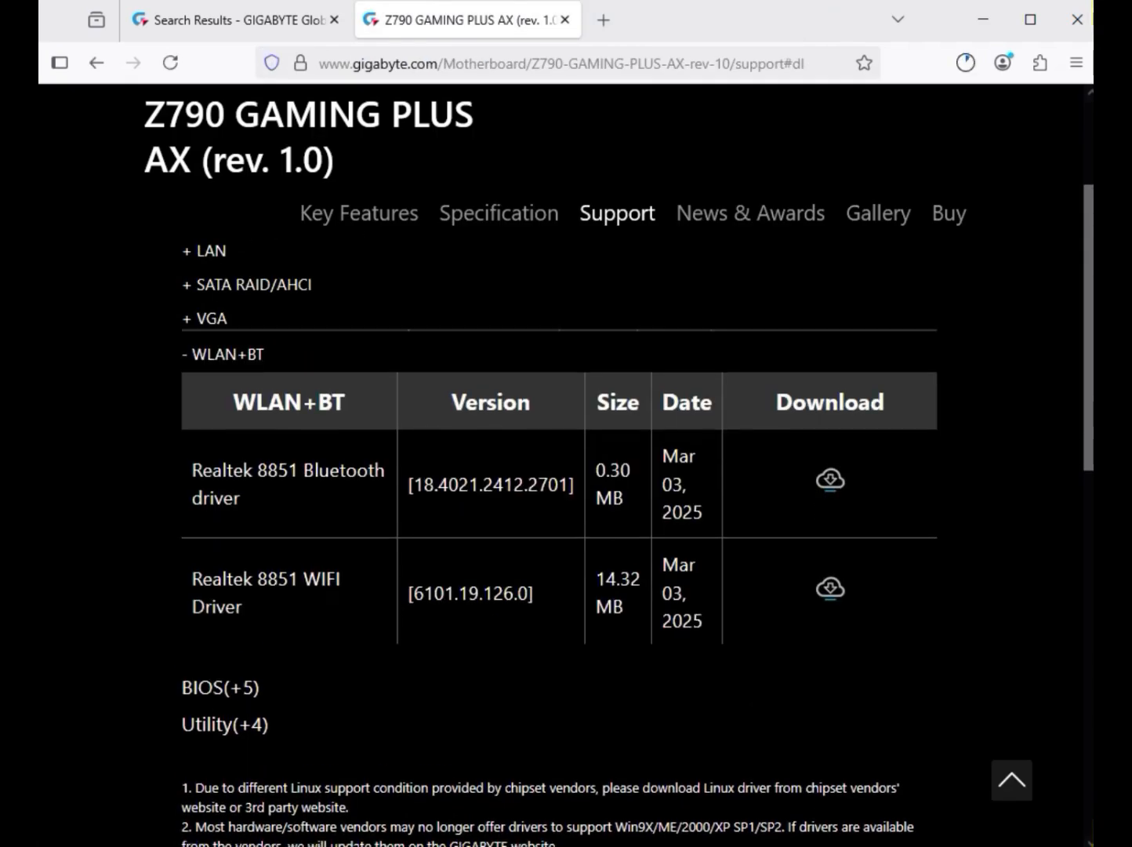
pyautogui.moveTo(301, 468); pyautogui.dragTo(245, 497)
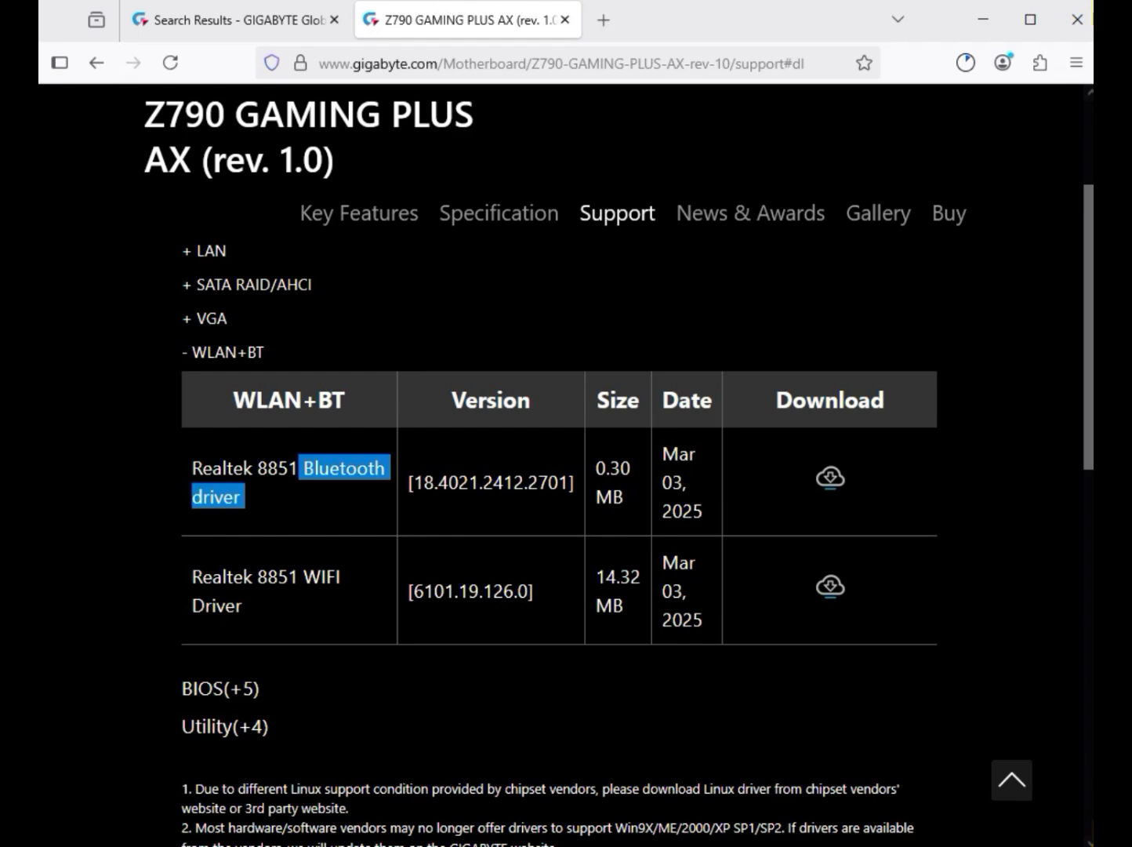
pyautogui.click(831, 479)
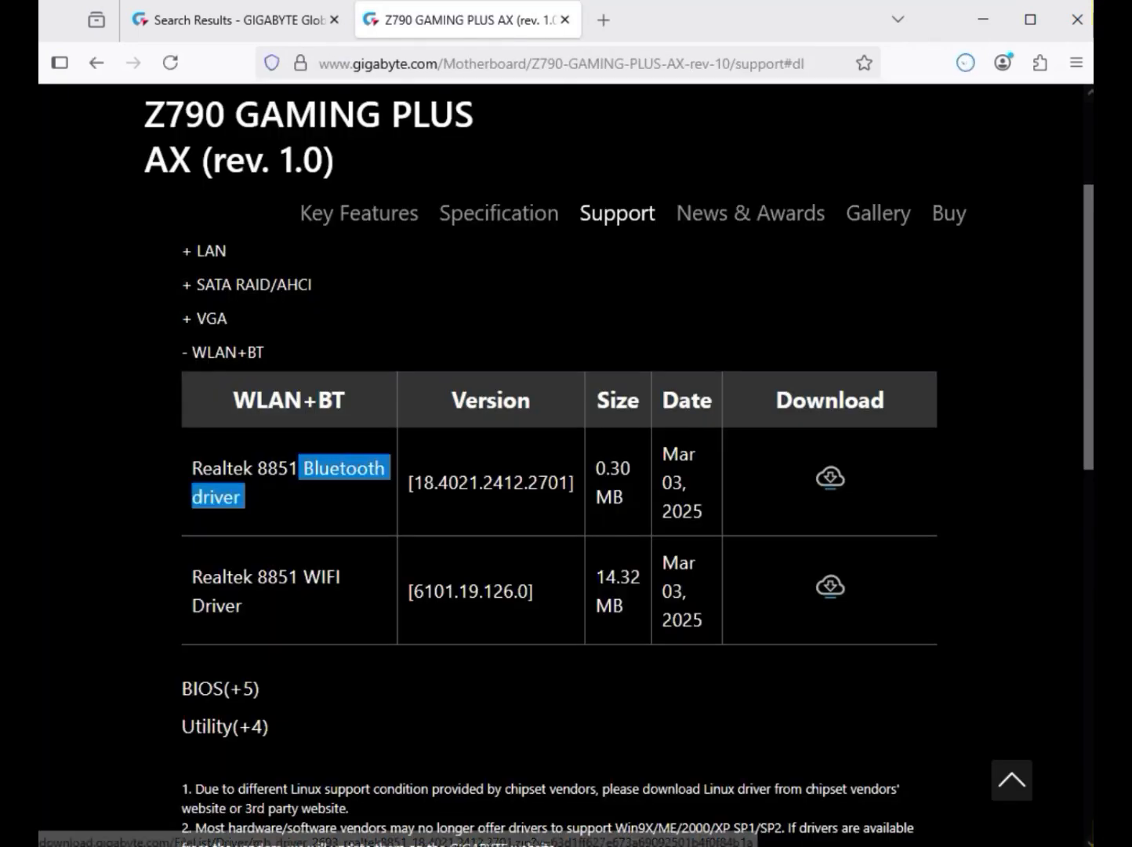
pyautogui.click(300, 578)
pyautogui.moveTo(300, 577); pyautogui.dragTo(247, 606)
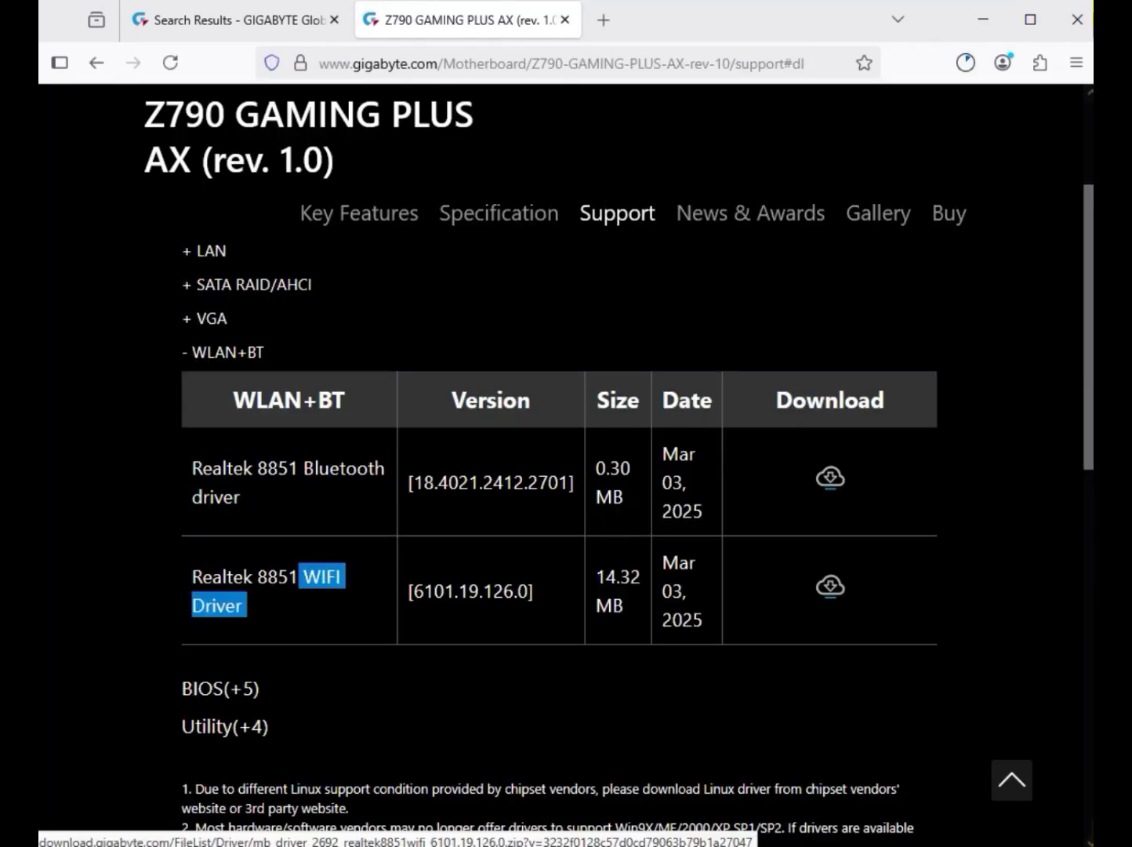
pyautogui.click(831, 586)
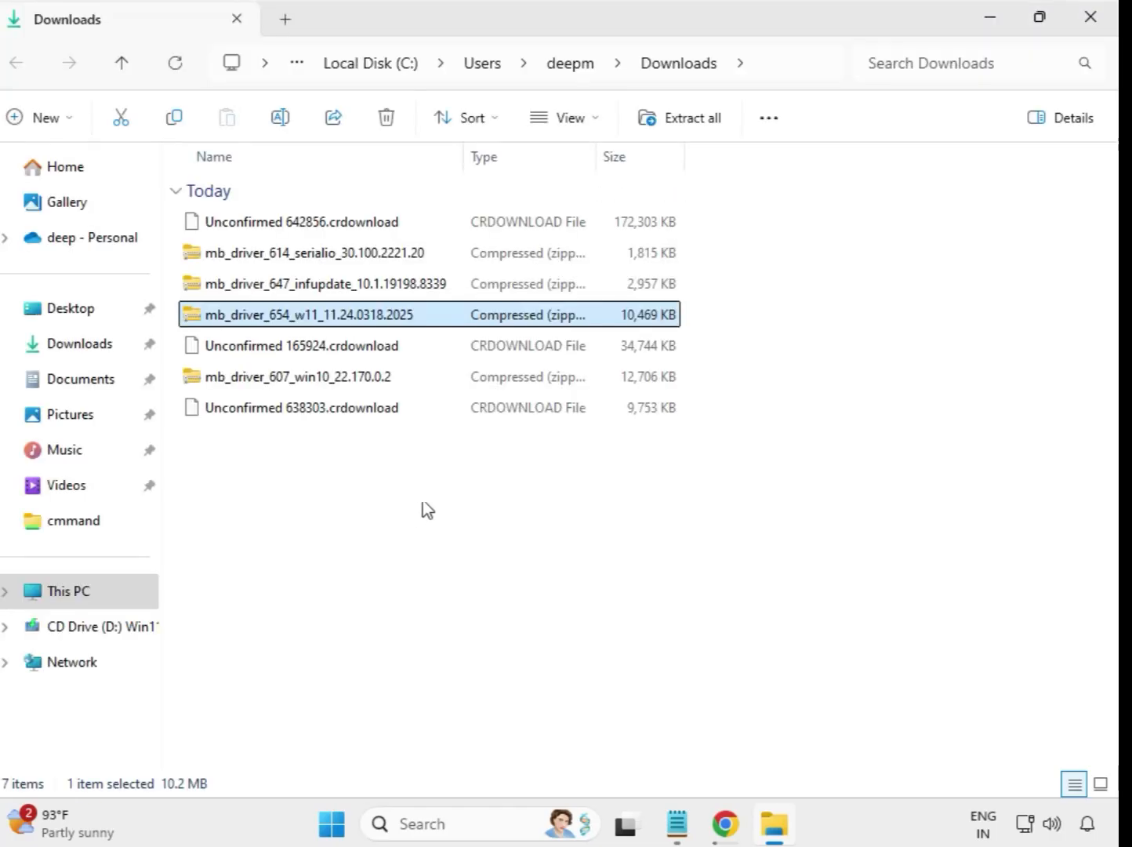
# In File Explorer's Downloads folder, extract the mb_driver_614_serialio_30.100.2221.20 archive to its default destination and select the extracted folder
pyautogui.moveTo(417, 504); pyautogui.dragTo(388, 221)
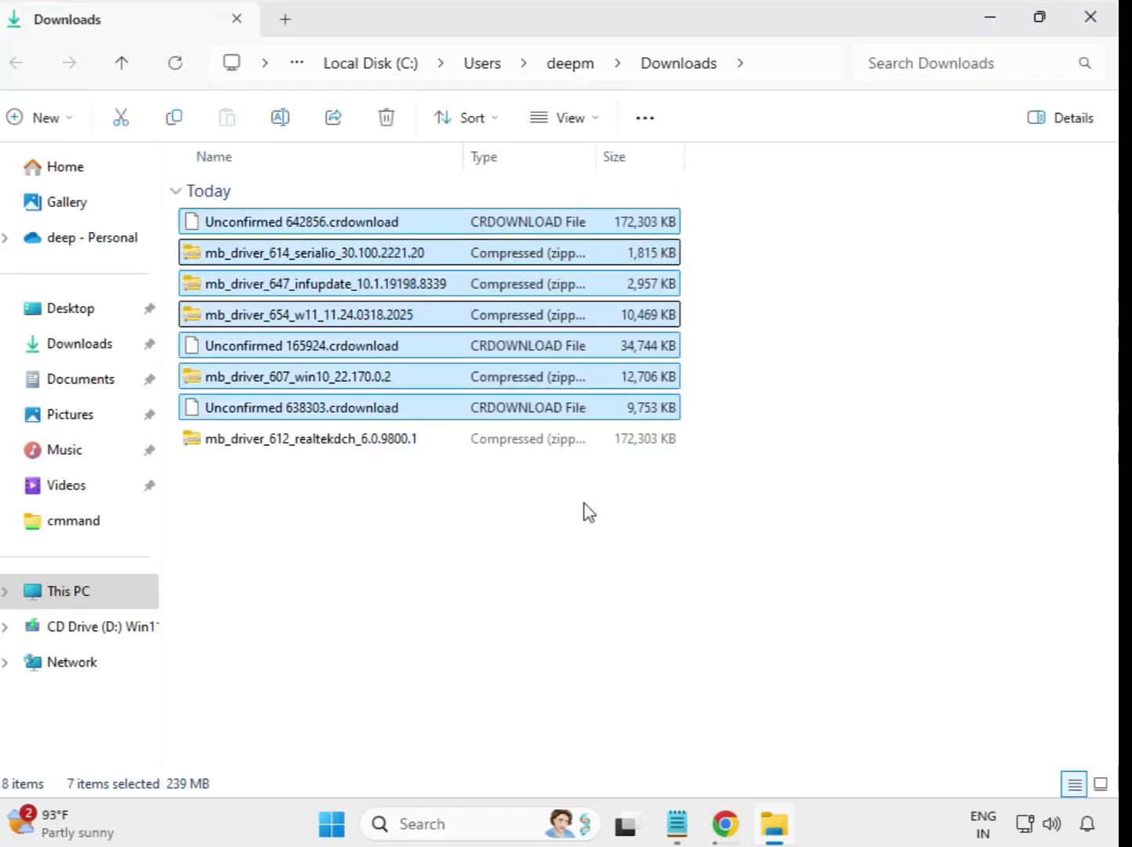
pyautogui.click(603, 519)
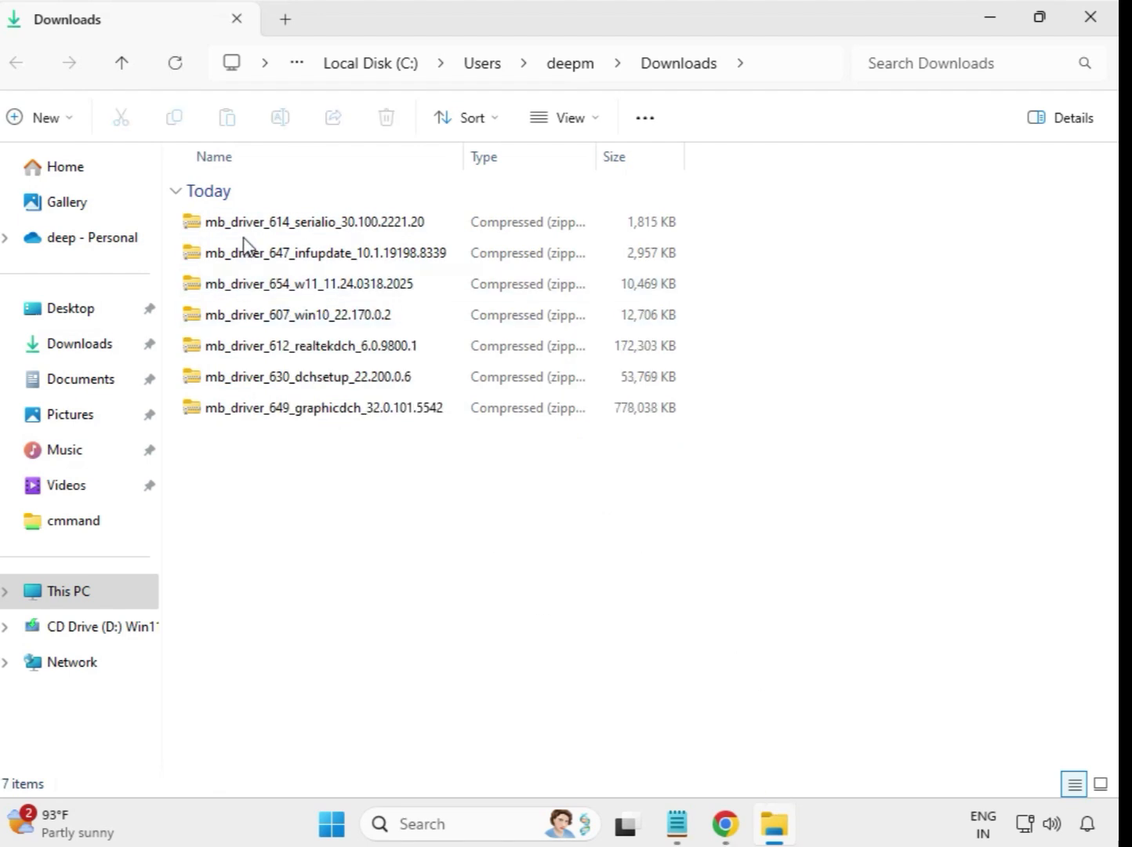
pyautogui.click(292, 228)
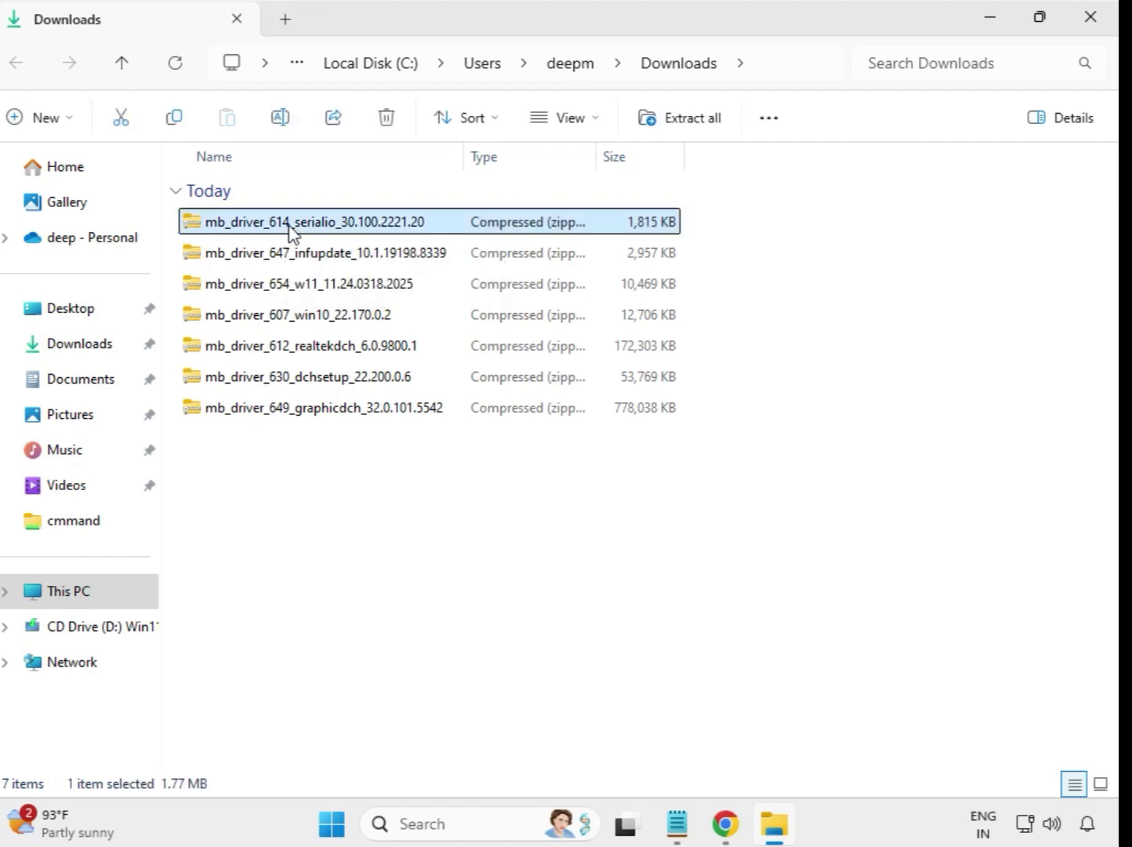
pyautogui.rightClick(292, 229)
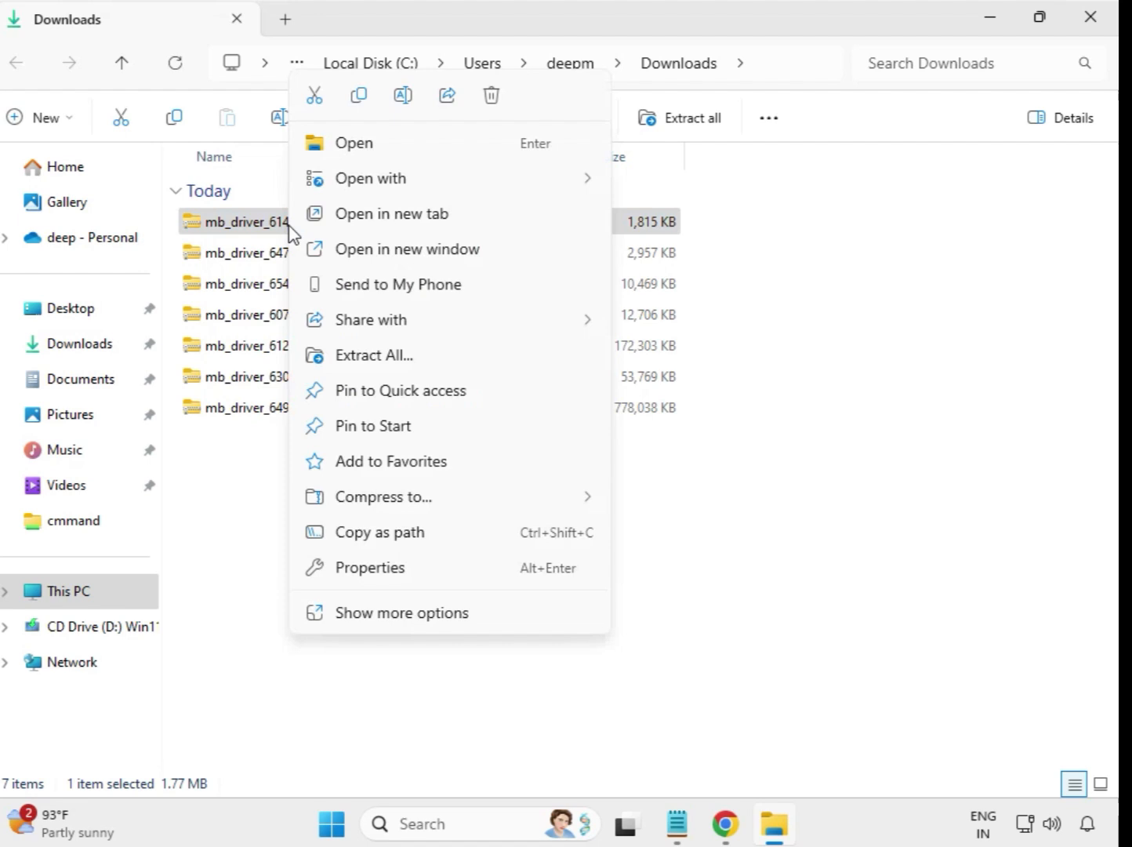
pyautogui.click(383, 360)
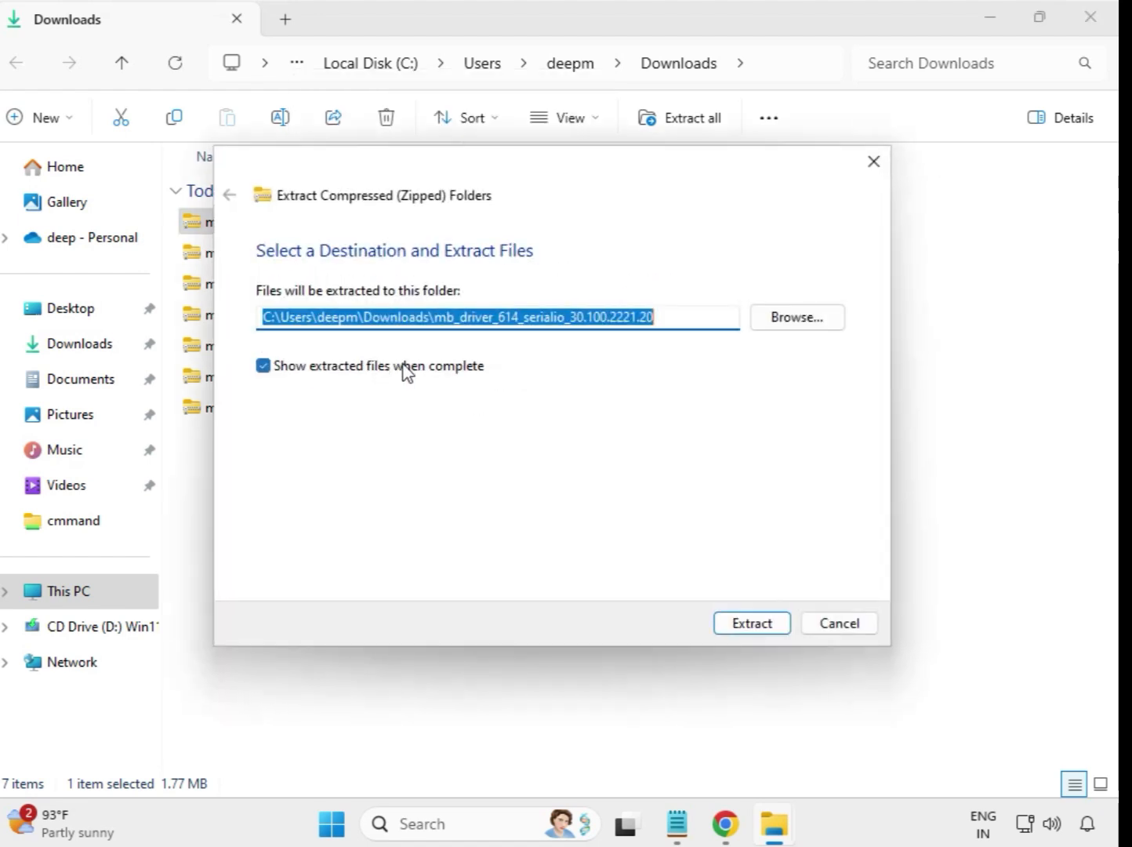
pyautogui.click(763, 624)
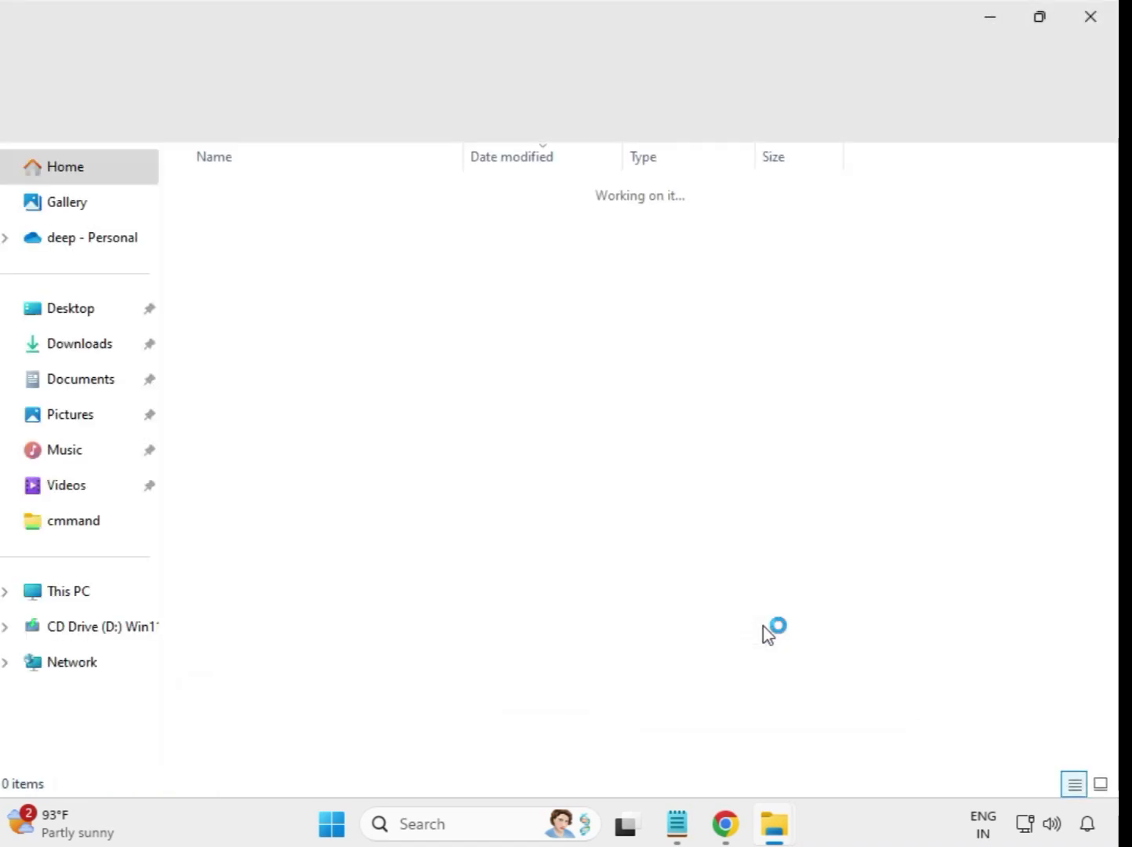
pyautogui.click(1090, 23)
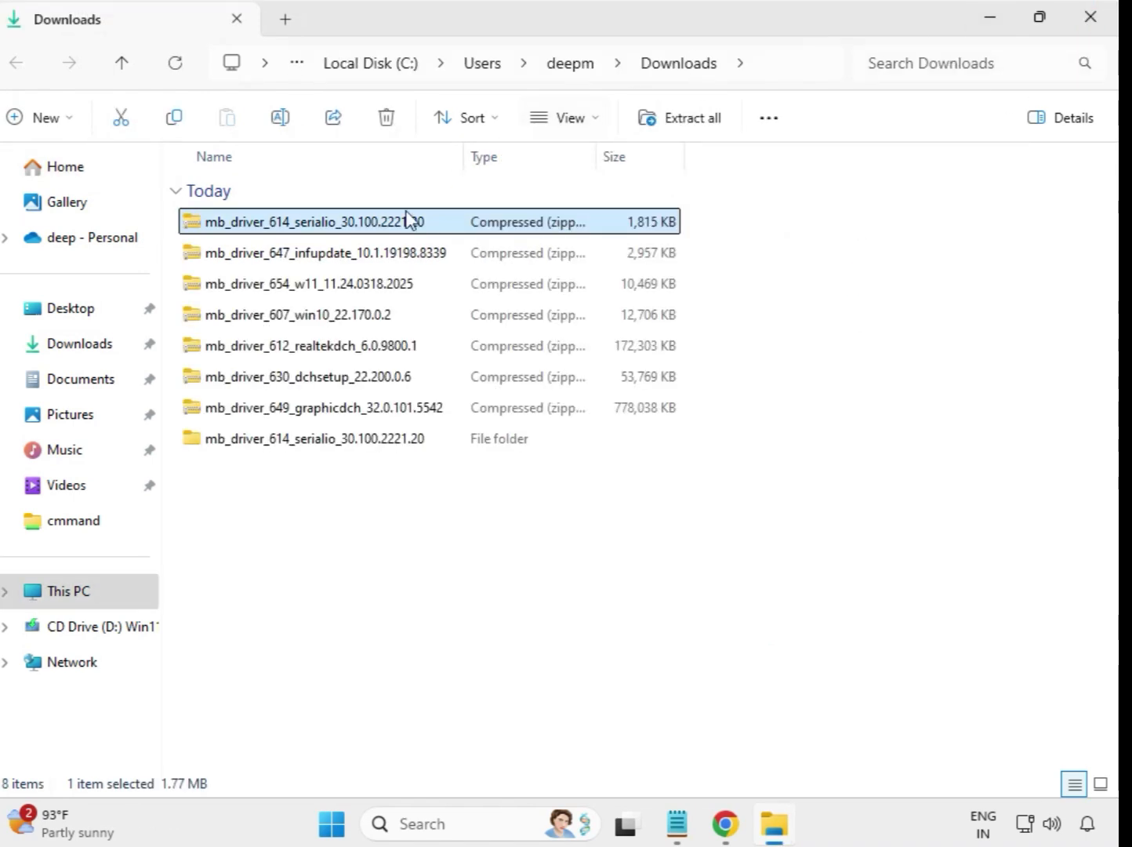
pyautogui.click(286, 446)
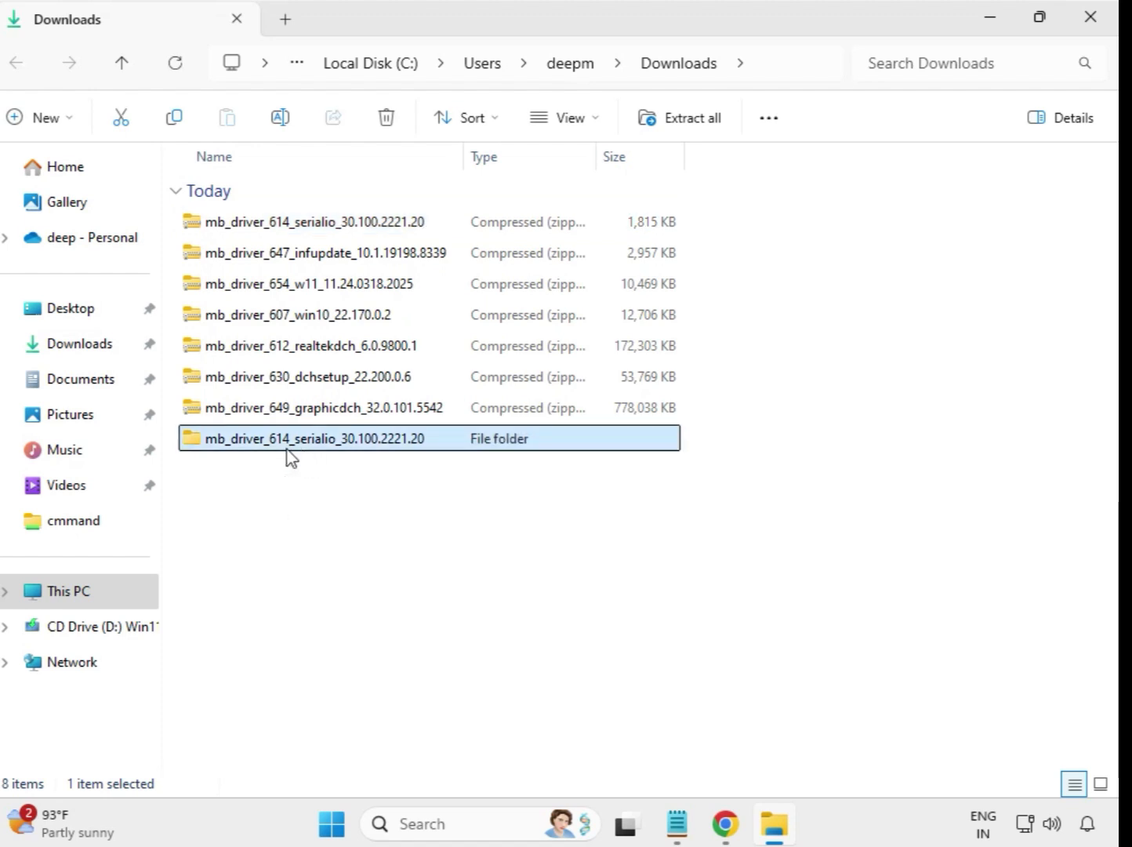
# Extract the mb_driver_647_infupdate_10.1.19198.8339 archive to its default destination and close the window of extracted files
pyautogui.click(297, 262)
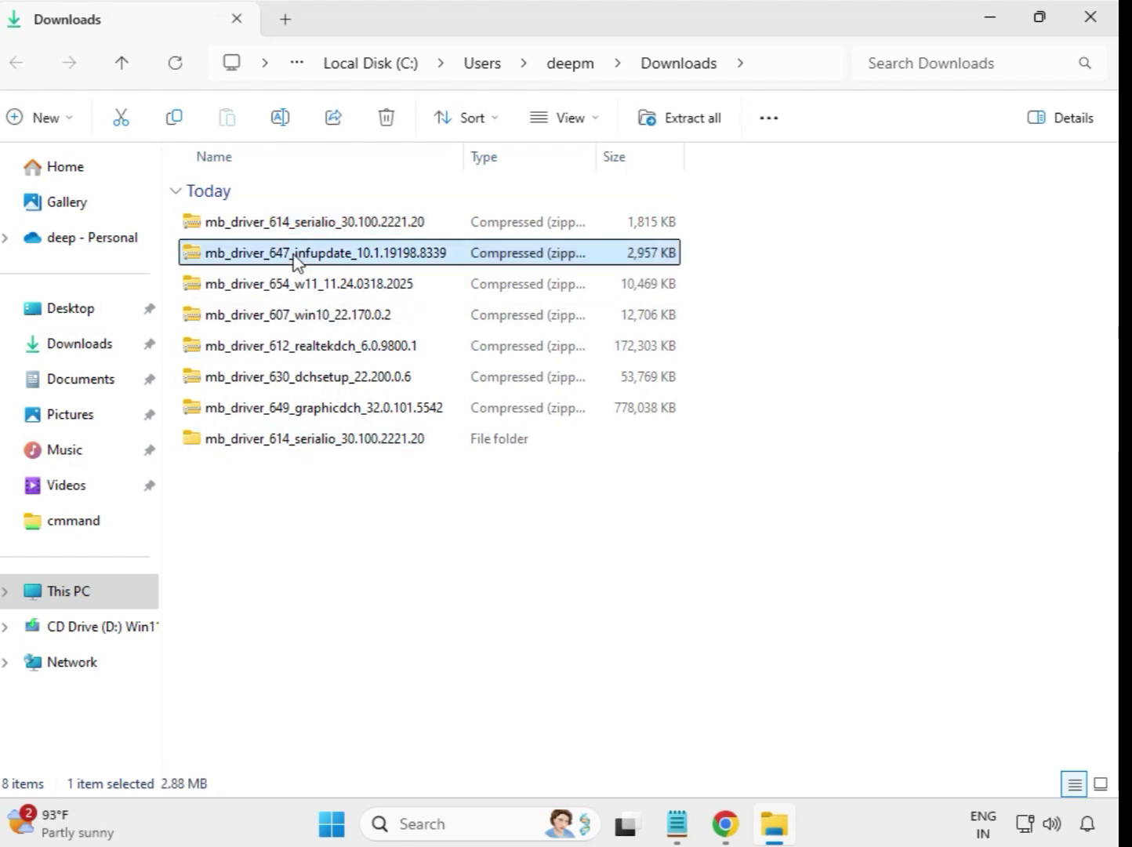
pyautogui.rightClick(296, 260)
pyautogui.click(383, 357)
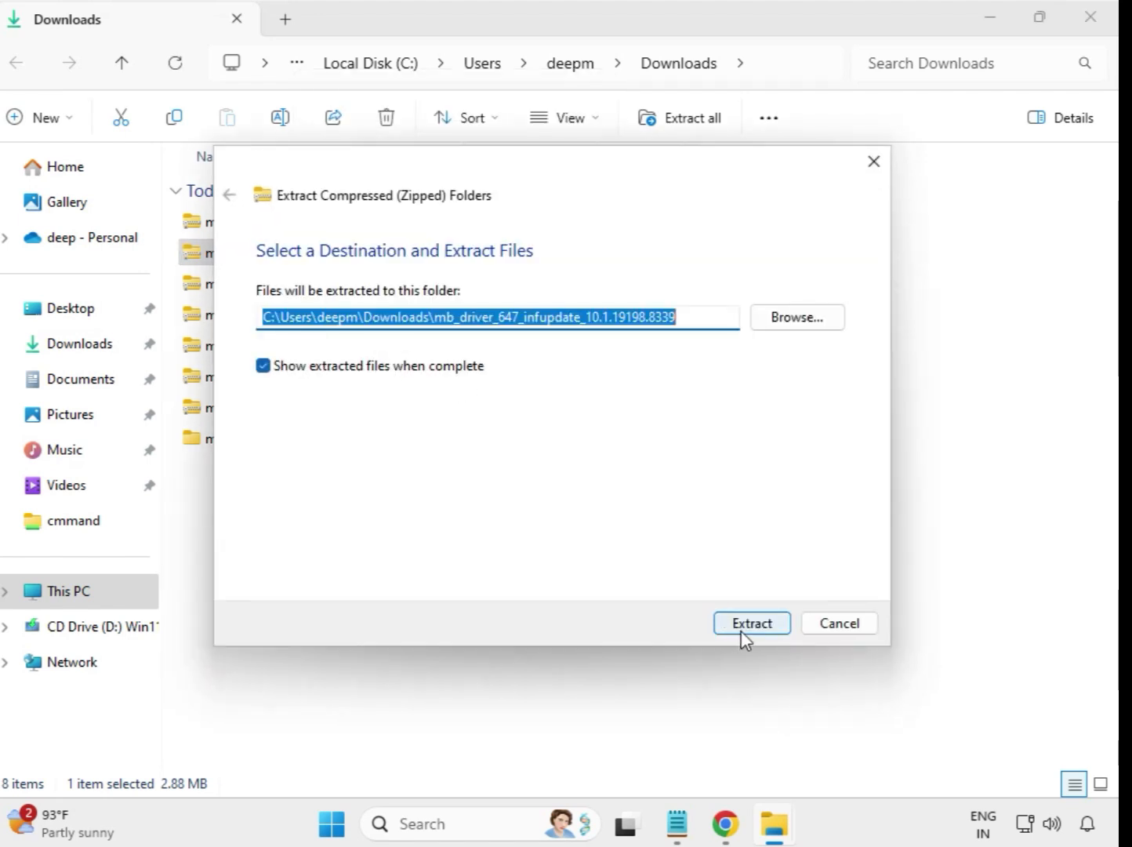
pyautogui.click(742, 630)
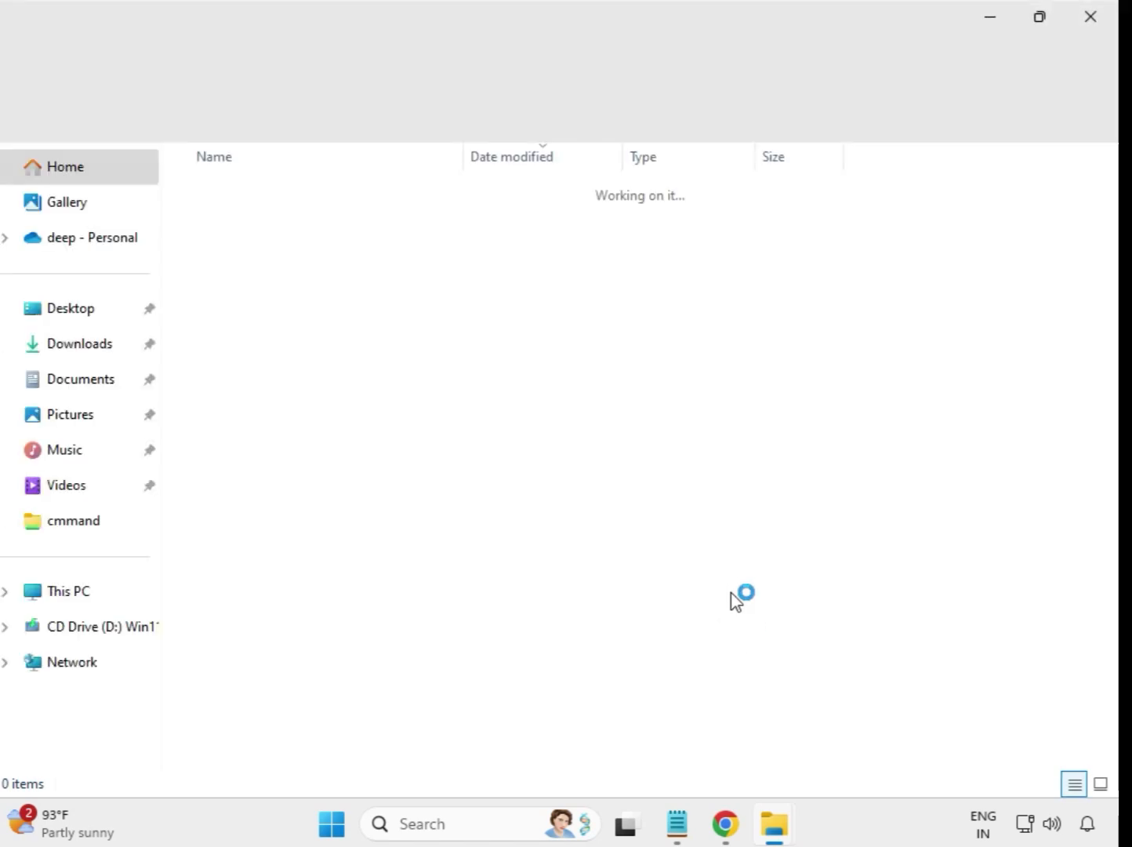
pyautogui.click(1090, 29)
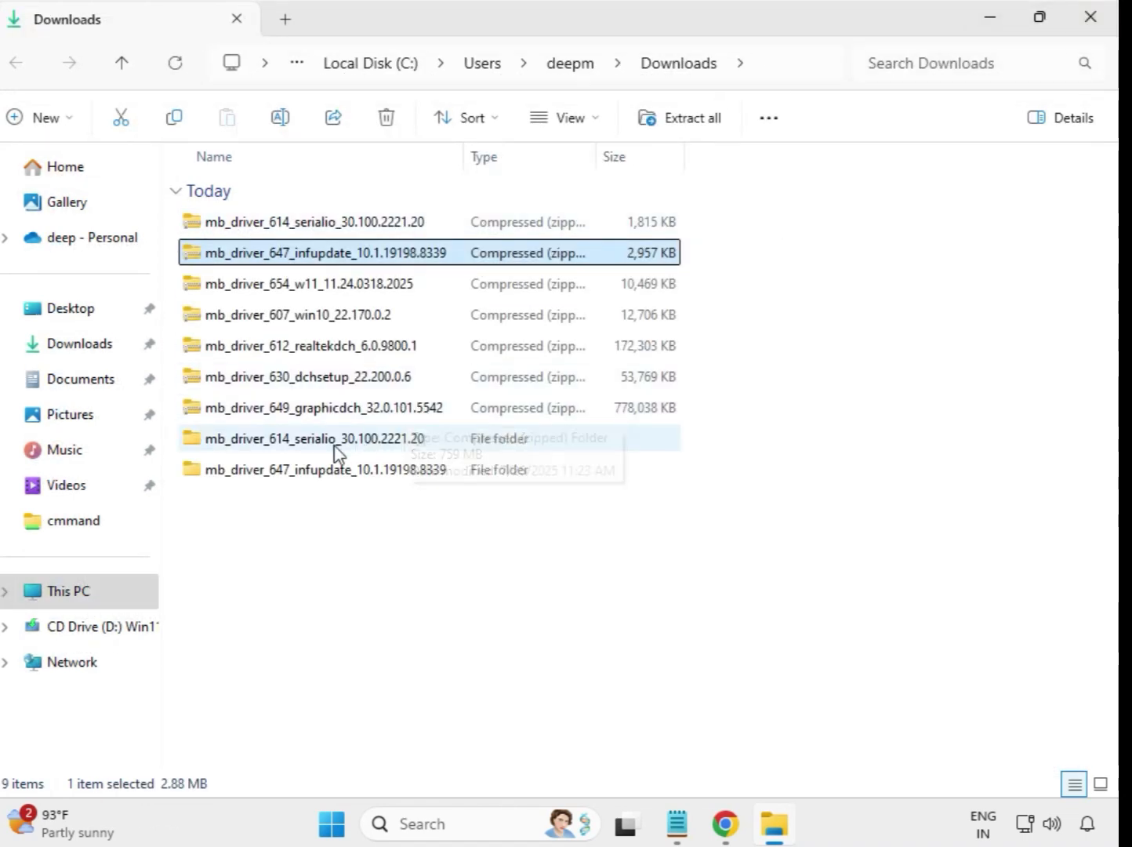
# Extract the mb_driver_654_w11_11.24.0318.2025 archive to its default destination and close the window of extracted files
pyautogui.click(287, 287)
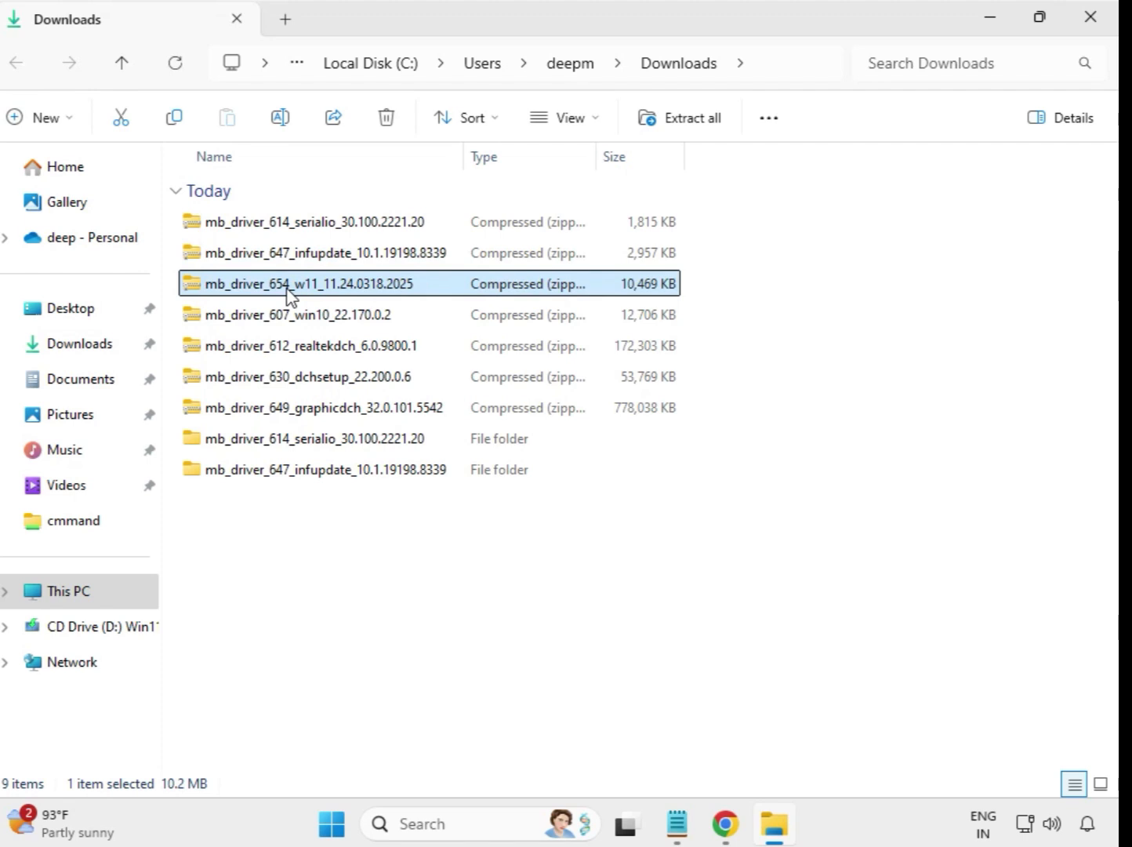
pyautogui.rightClick(289, 294)
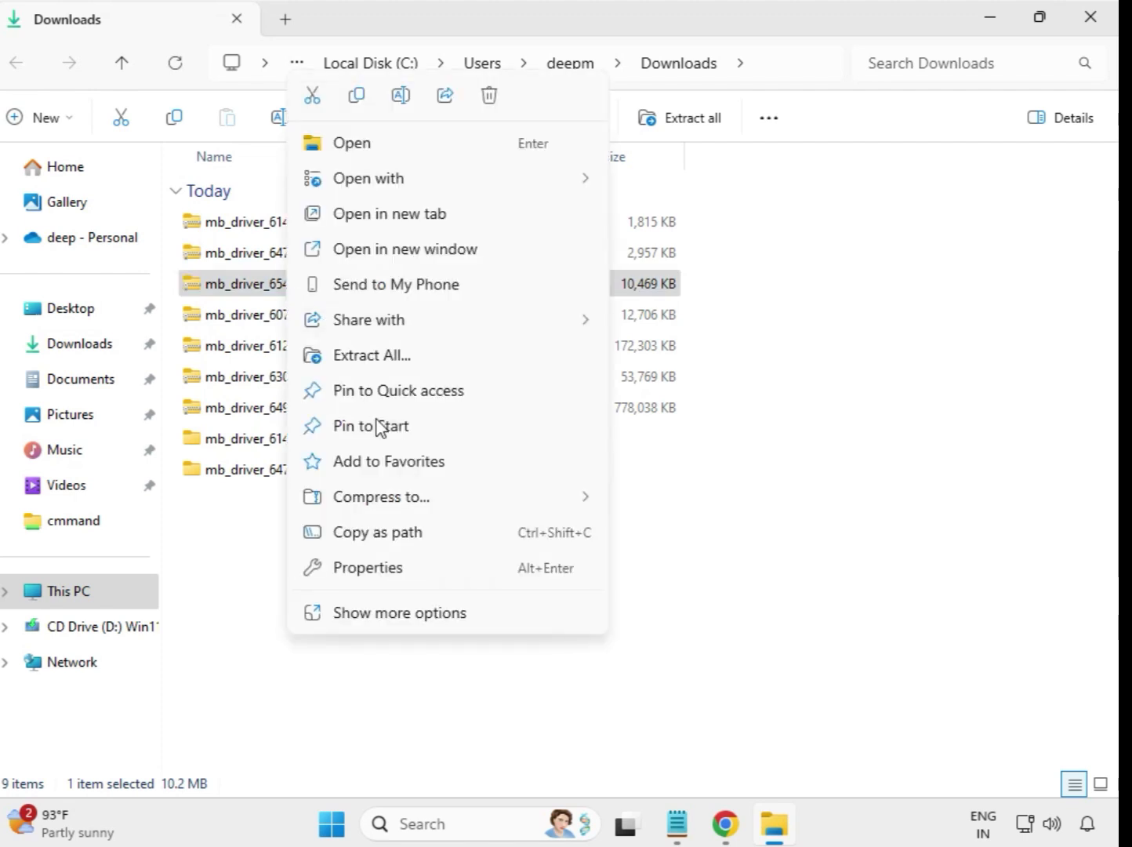
pyautogui.click(378, 356)
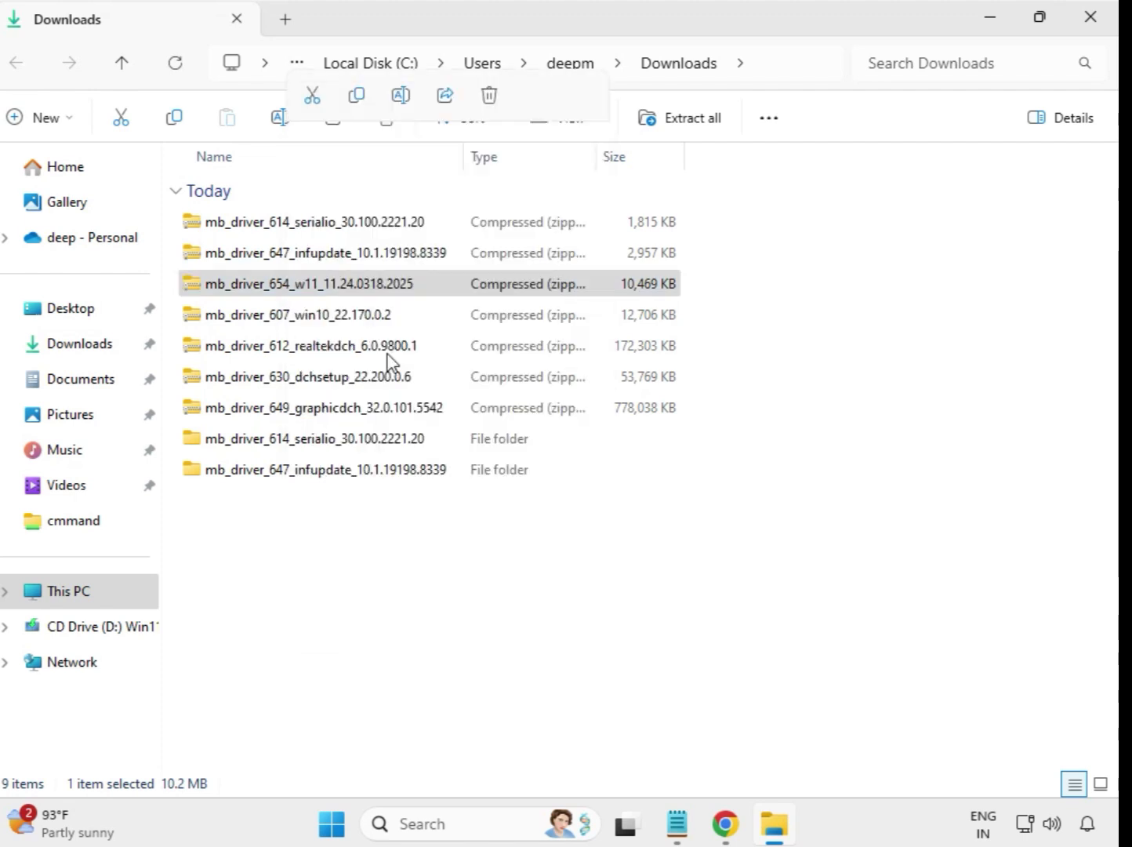
pyautogui.click(737, 624)
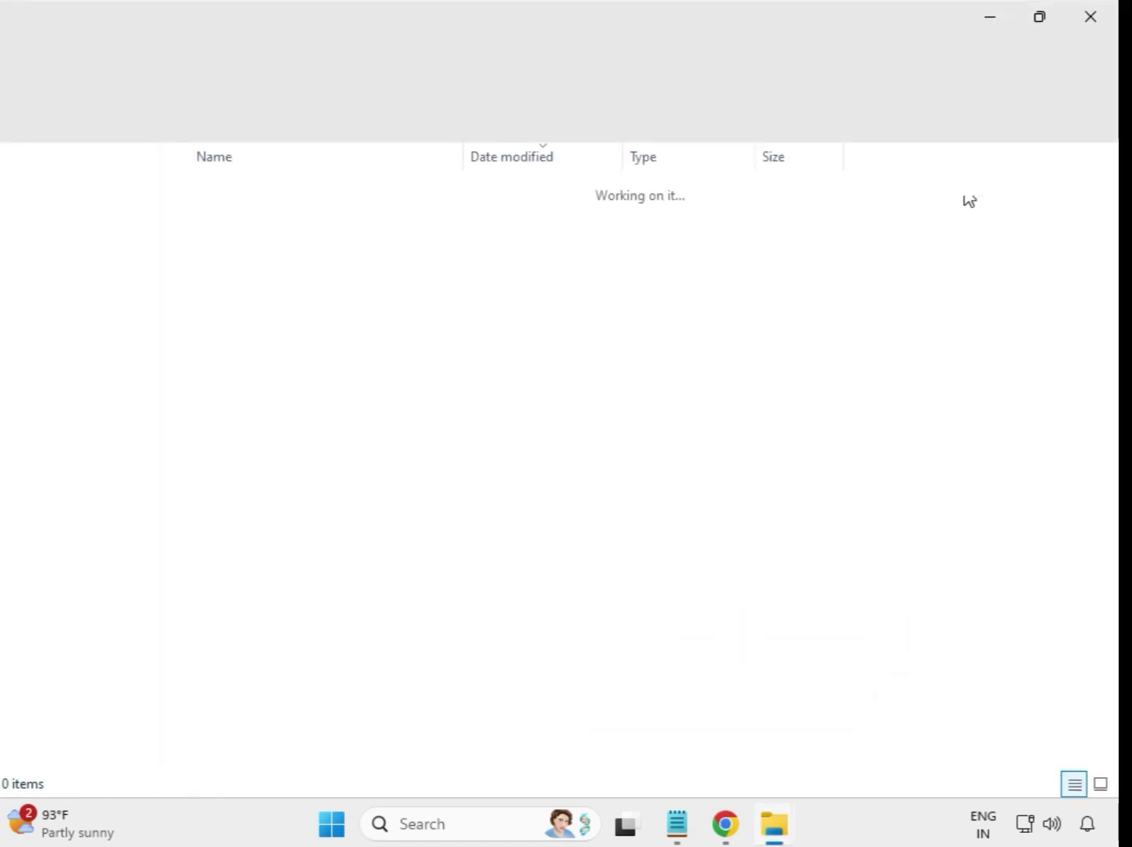
pyautogui.click(1091, 18)
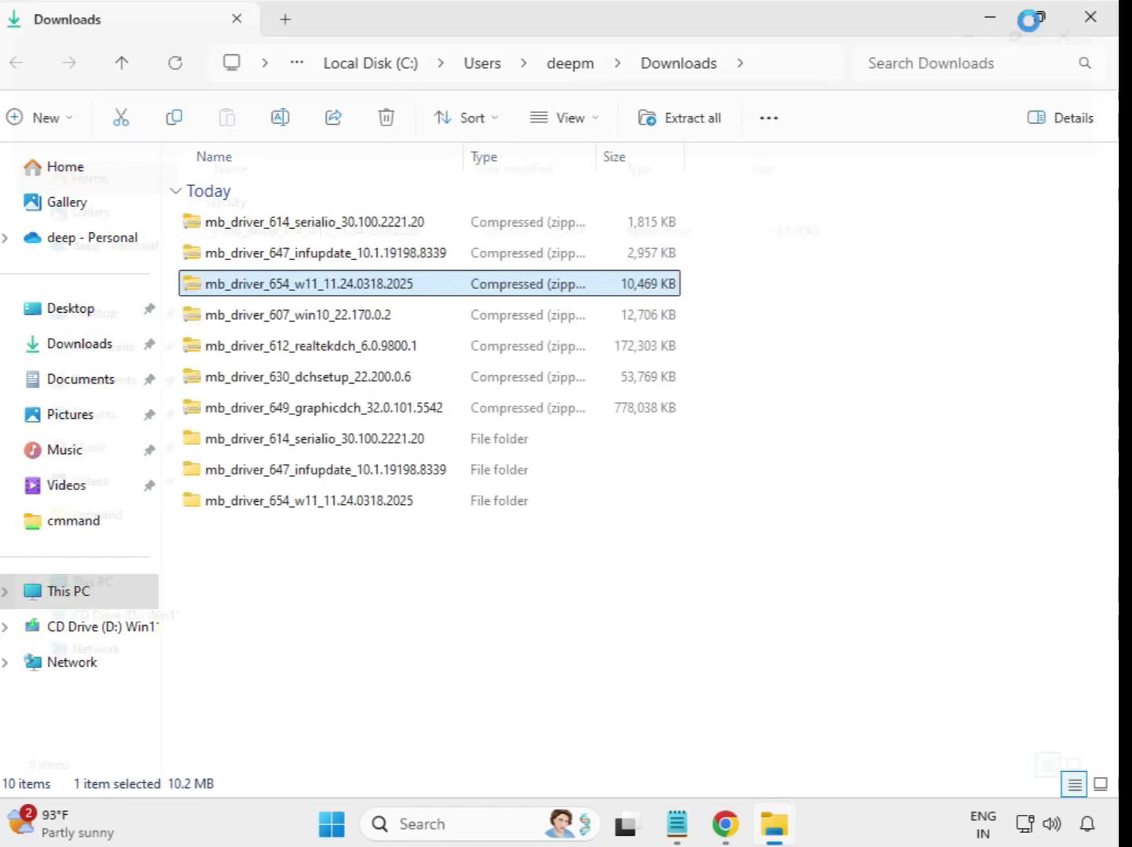
# Extract the mb_driver_607_win10_22.170.0.2 archive to its default destination and close the window of extracted files
pyautogui.click(256, 322)
pyautogui.rightClick(255, 321)
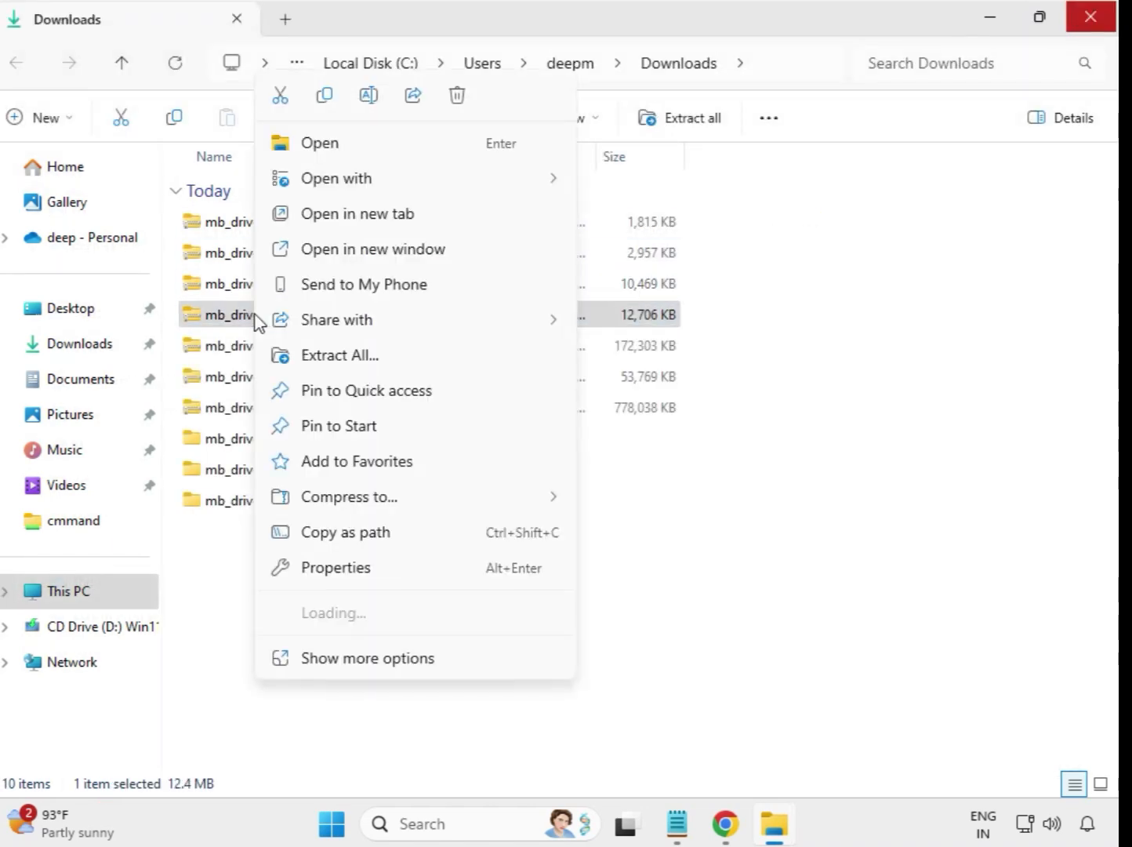
pyautogui.click(348, 358)
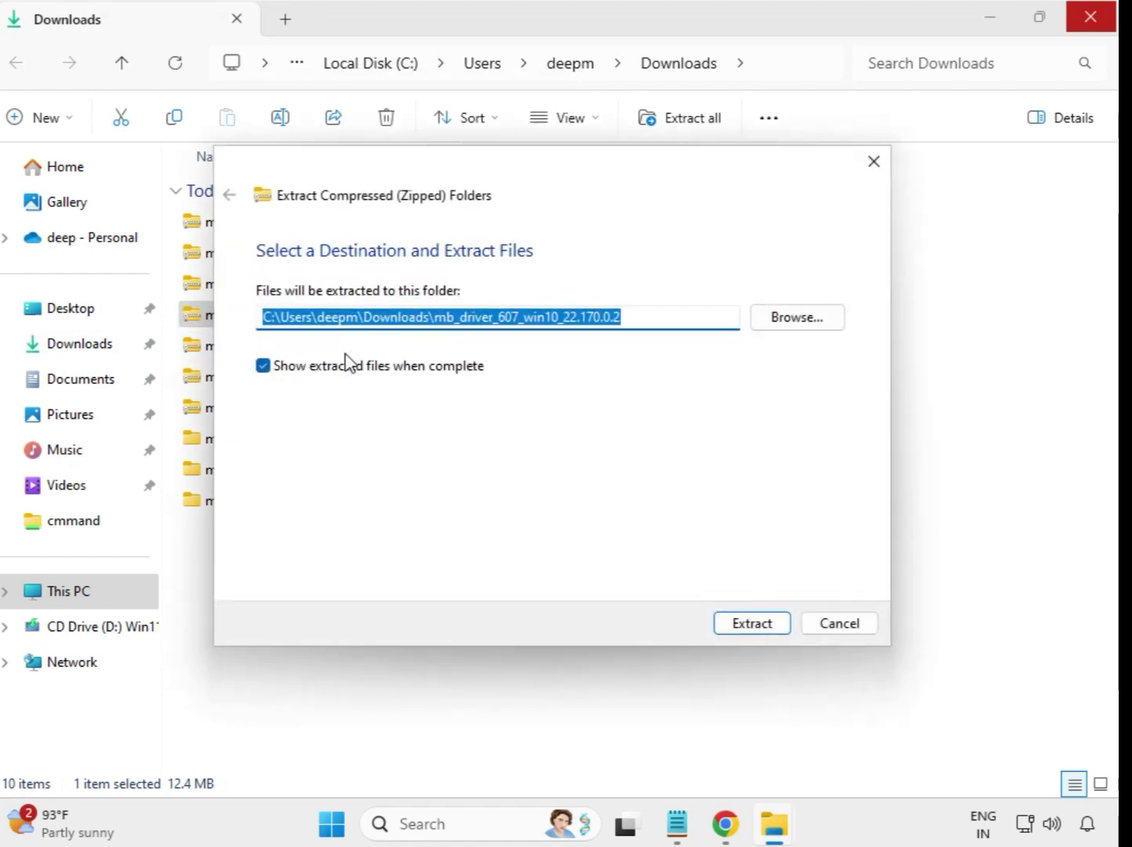
pyautogui.click(759, 624)
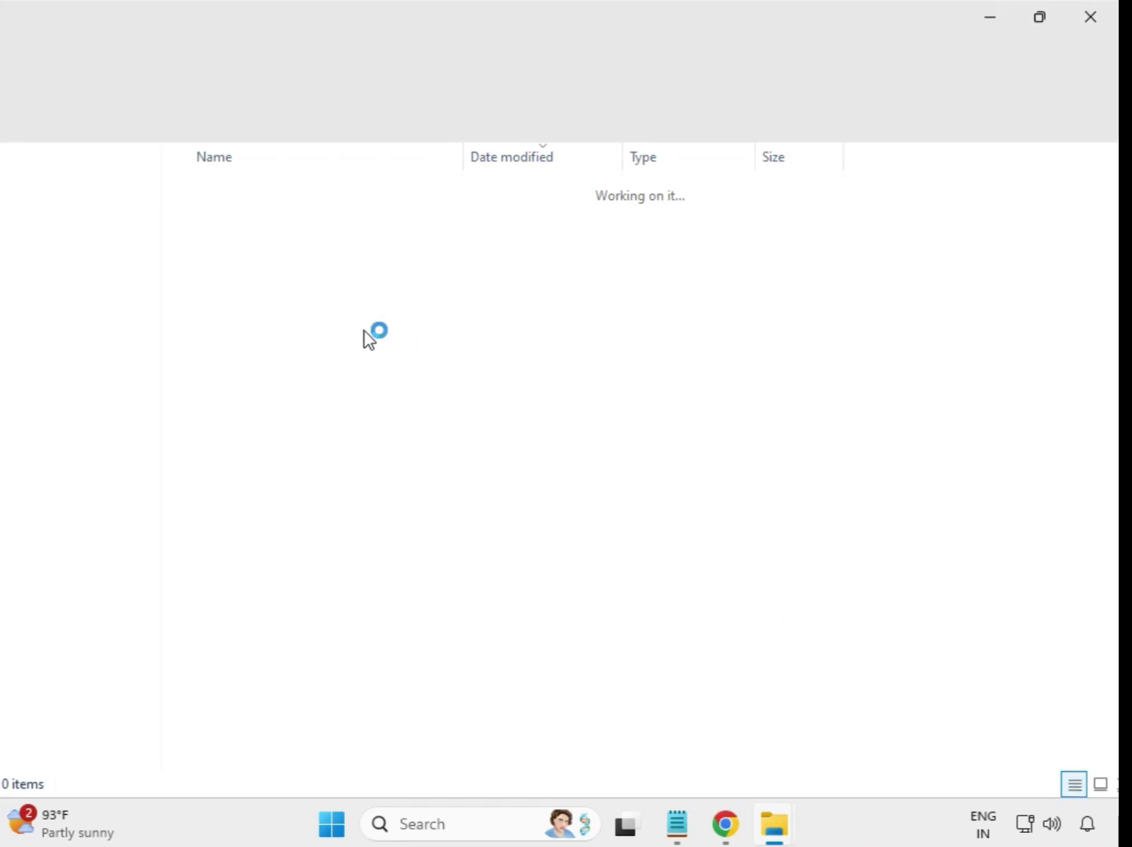
pyautogui.click(1105, 14)
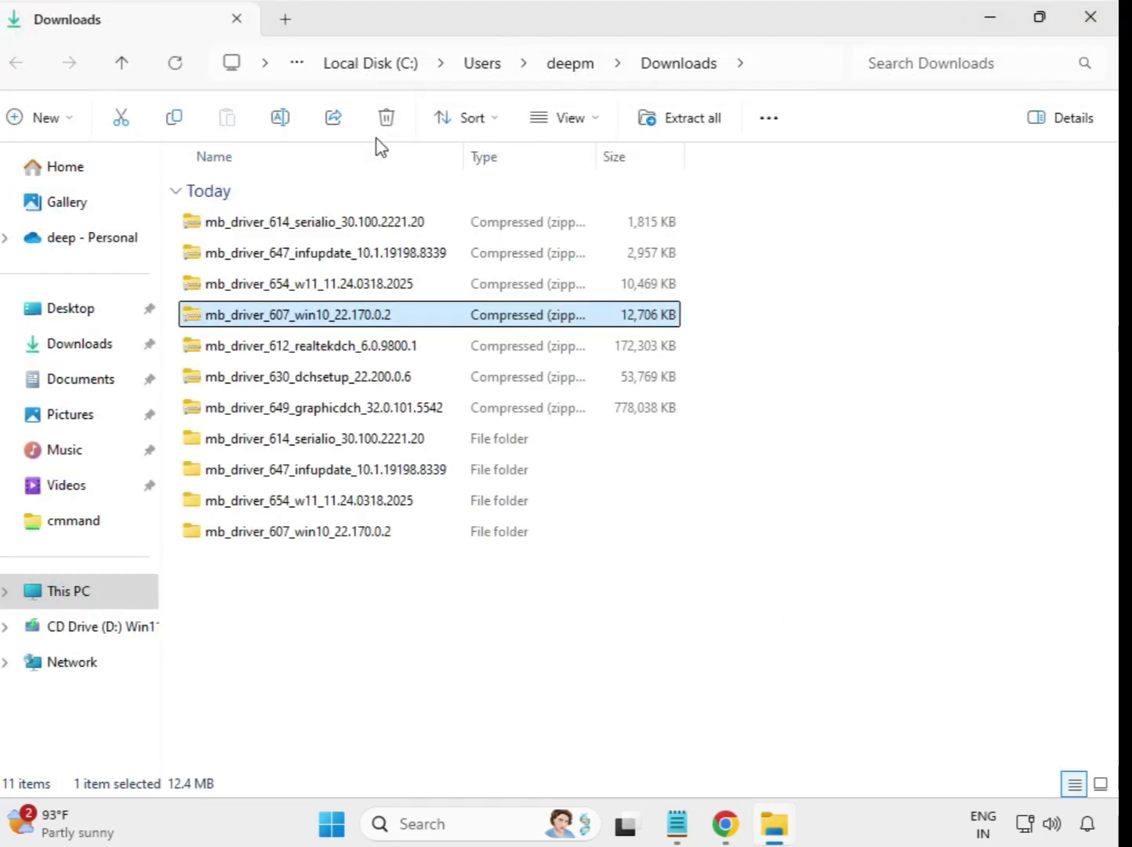
# Extract the mb_driver_612_realtekdch_6.0.9800.1 archive to its default destination and close the window of extracted files
pyautogui.click(319, 353)
pyautogui.rightClick(319, 352)
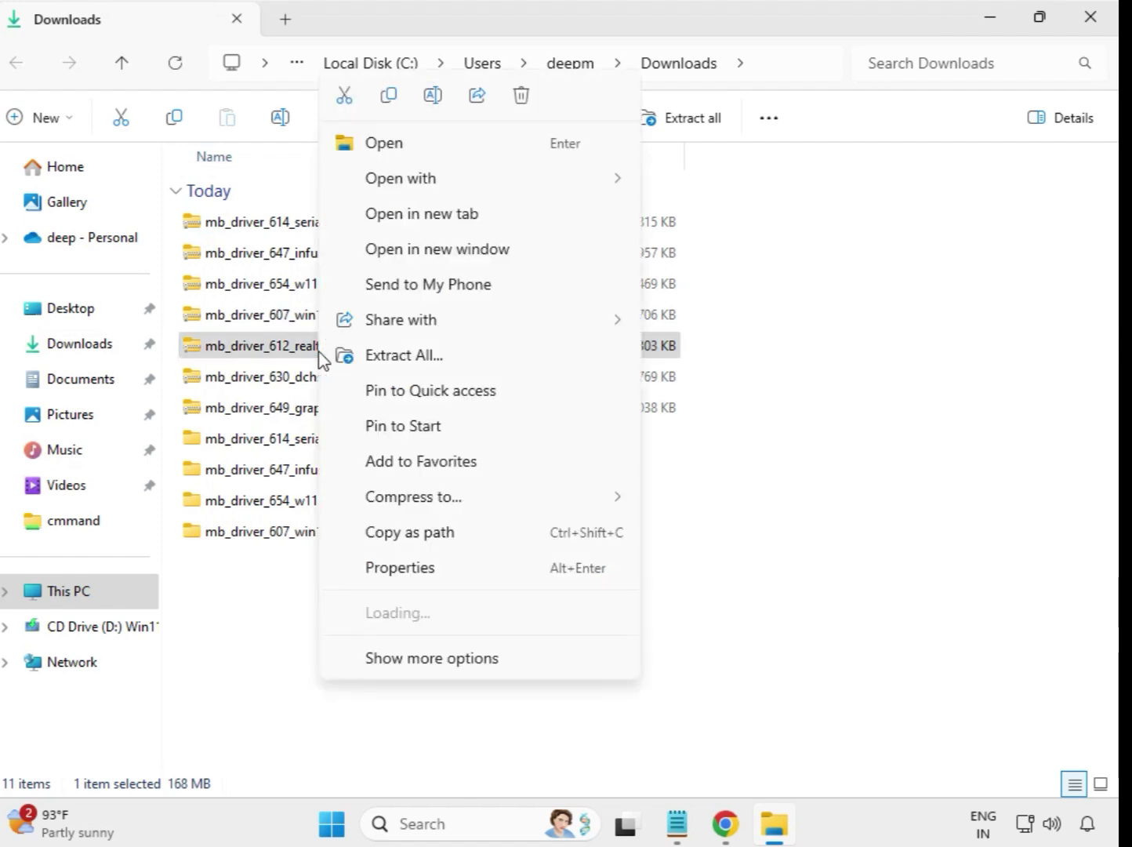
pyautogui.click(439, 359)
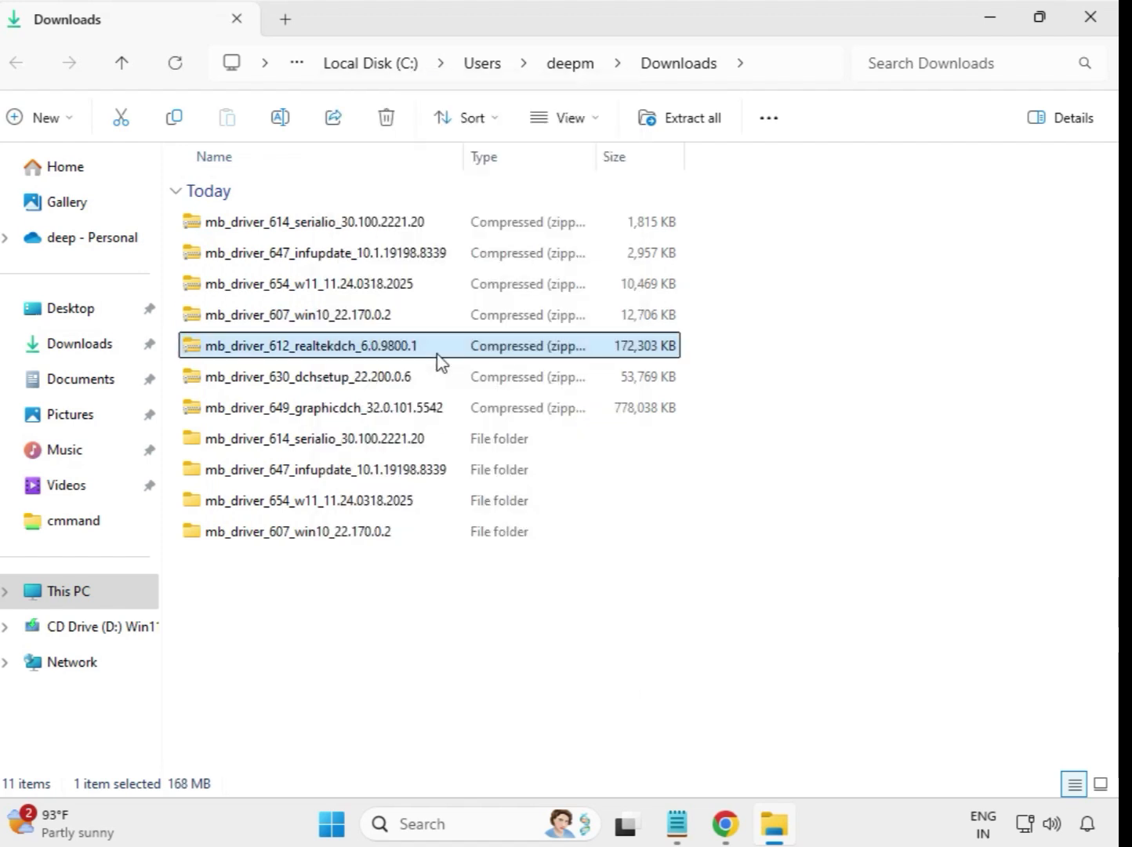
pyautogui.click(741, 628)
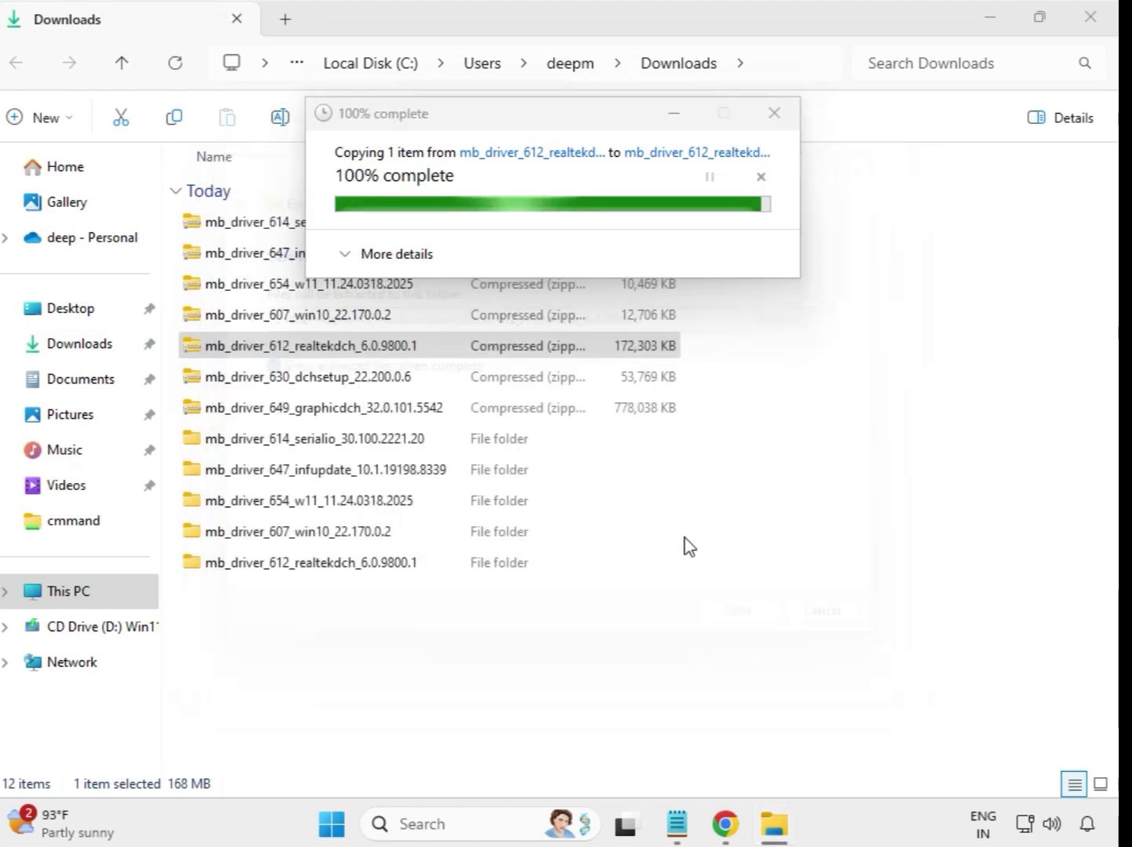
pyautogui.click(1094, 19)
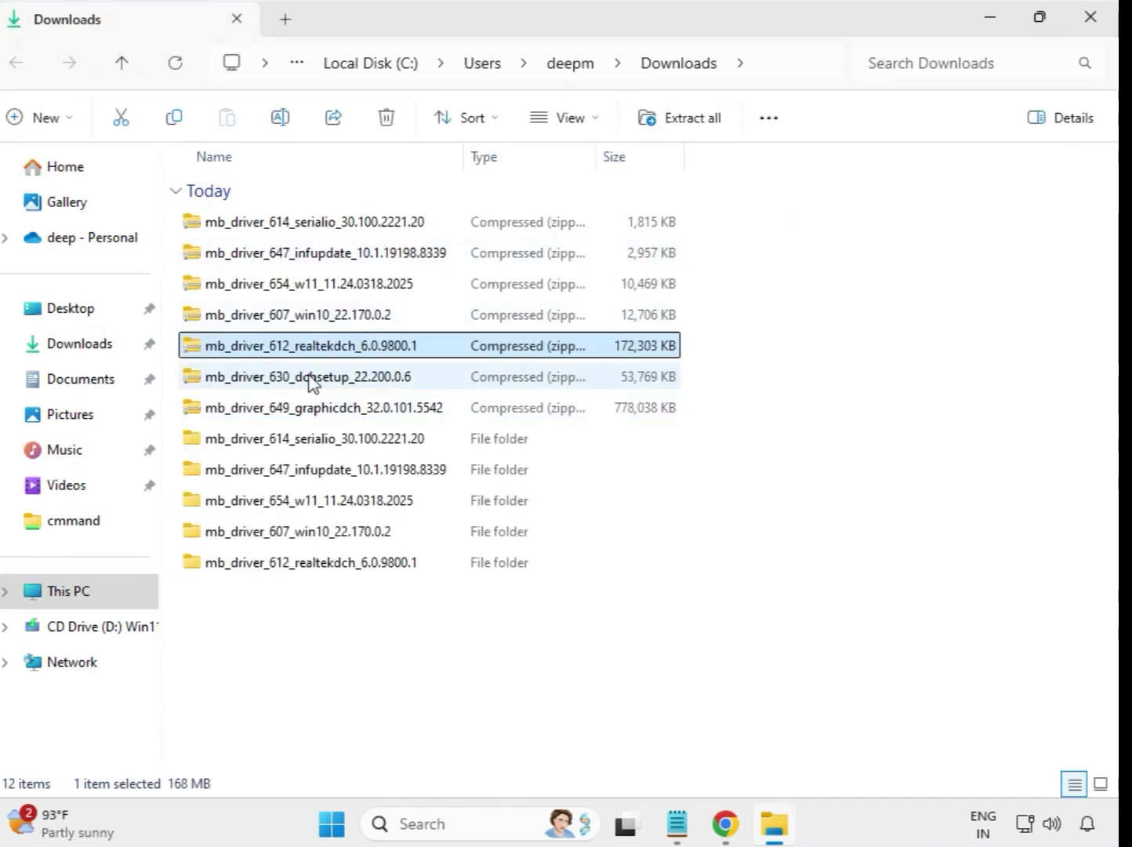
# Extract the mb_driver_630_dchsetup_22.200.0.6 archive to its default destination and close the window of extracted files
pyautogui.click(313, 383)
pyautogui.rightClick(313, 383)
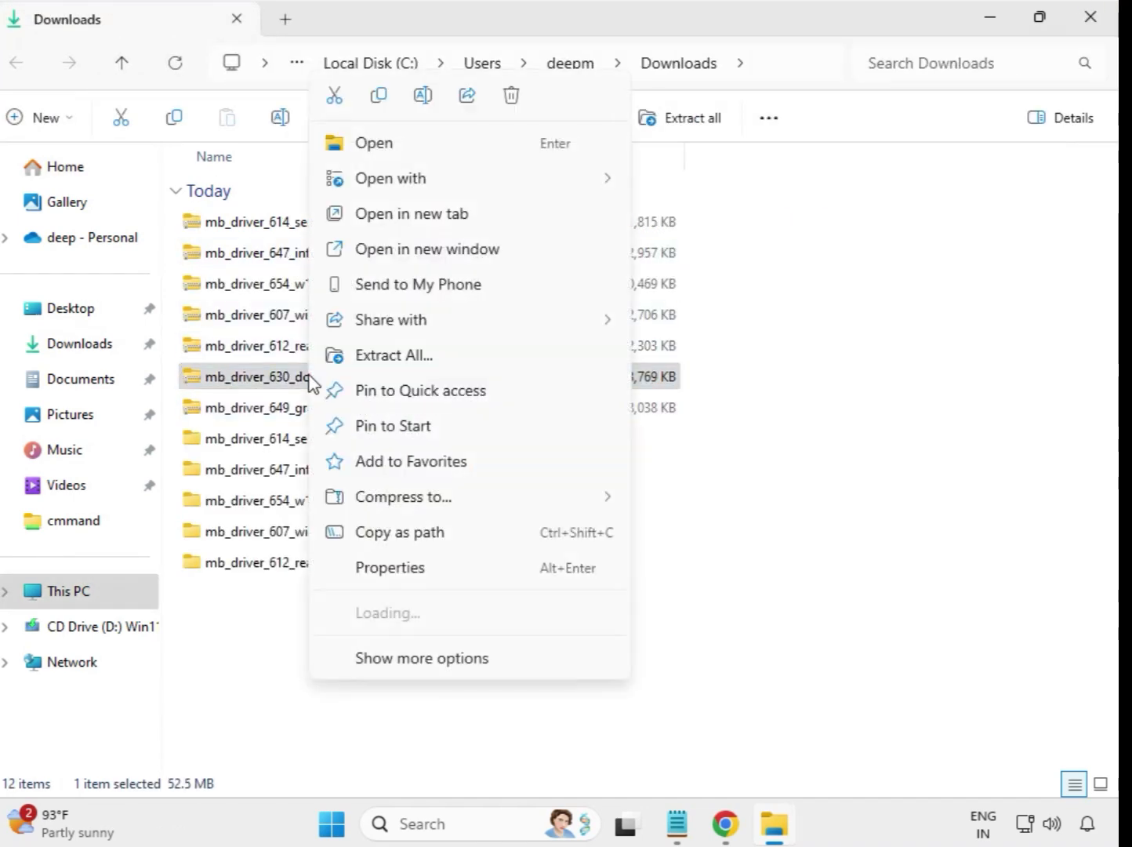
pyautogui.click(392, 366)
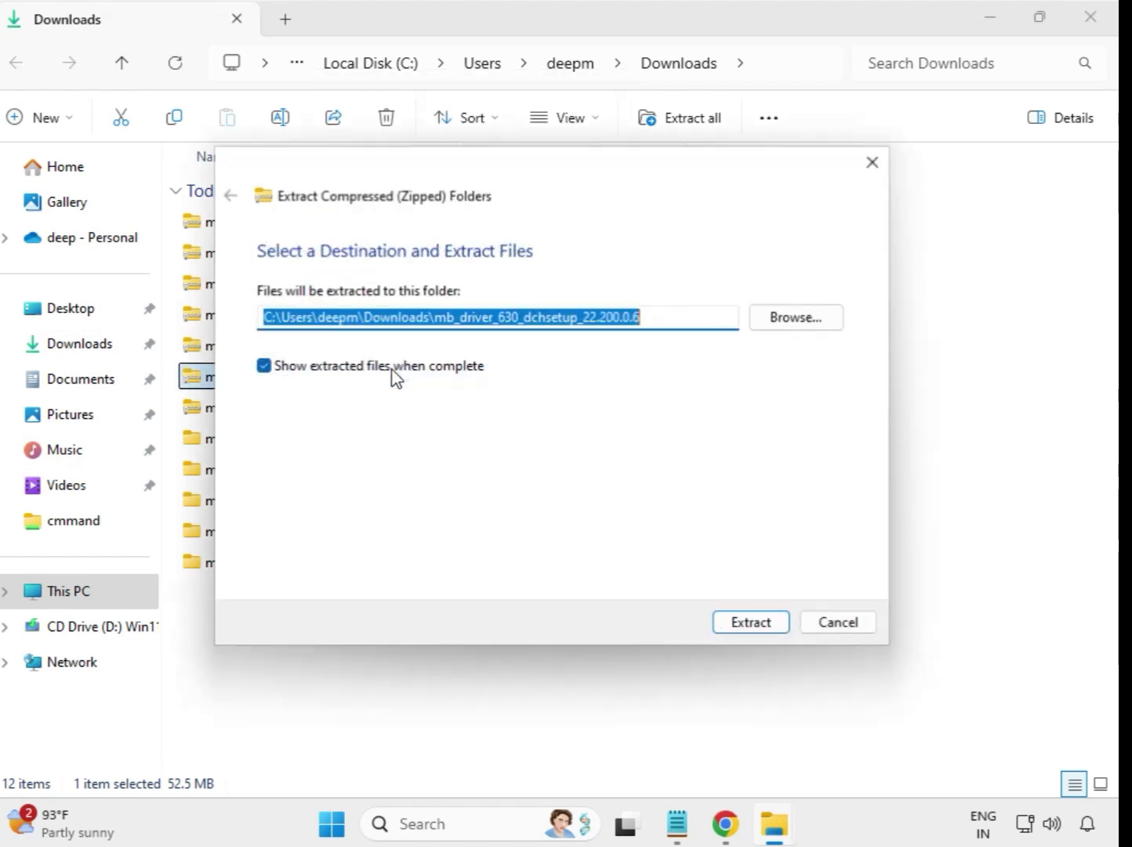
pyautogui.click(722, 625)
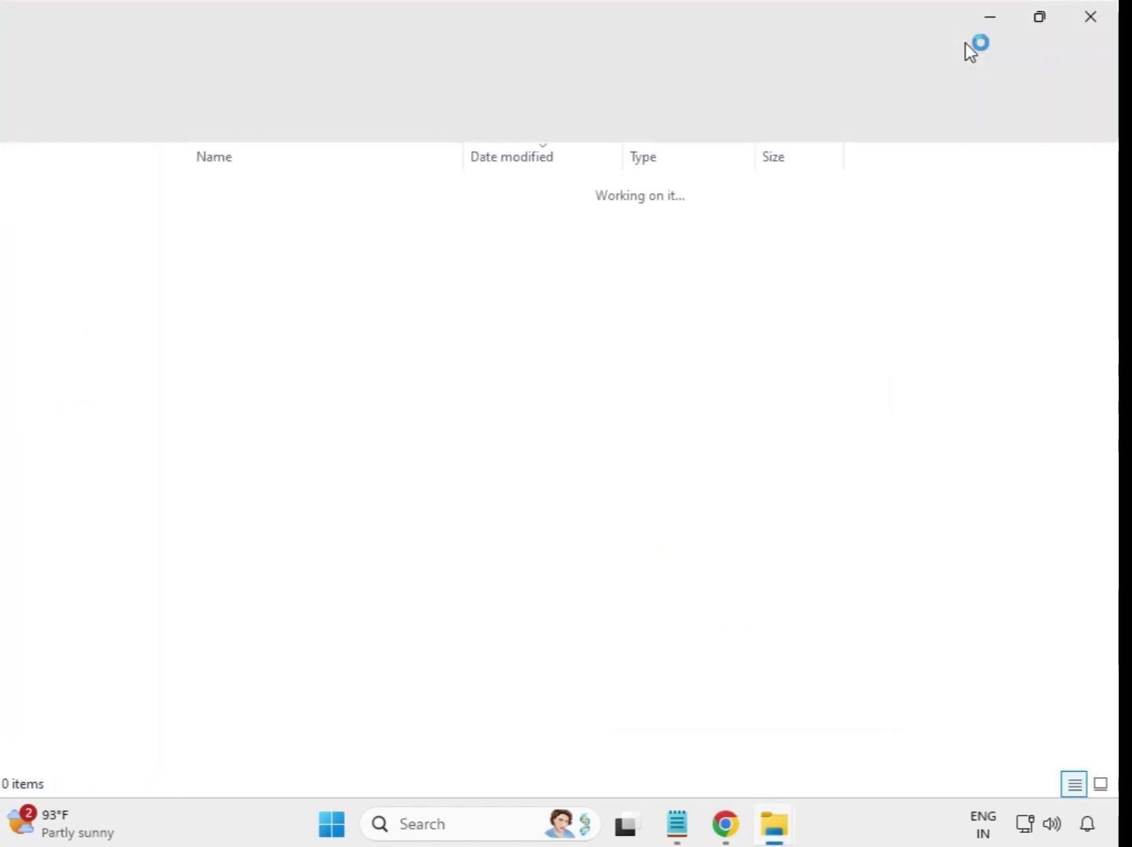
pyautogui.click(1090, 21)
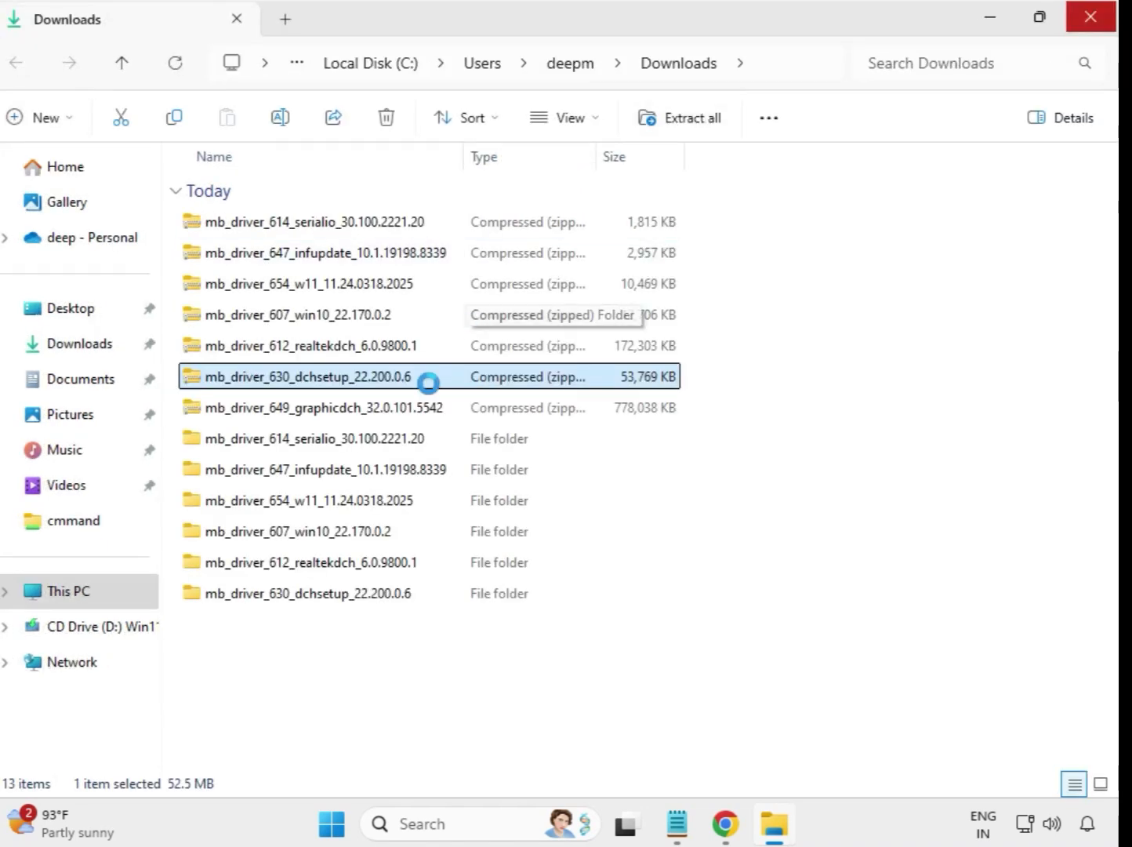
# Extract the mb_driver_649_graphicdch_32.0.101.5542 archive to its default destination and close the window of extracted files
pyautogui.click(342, 415)
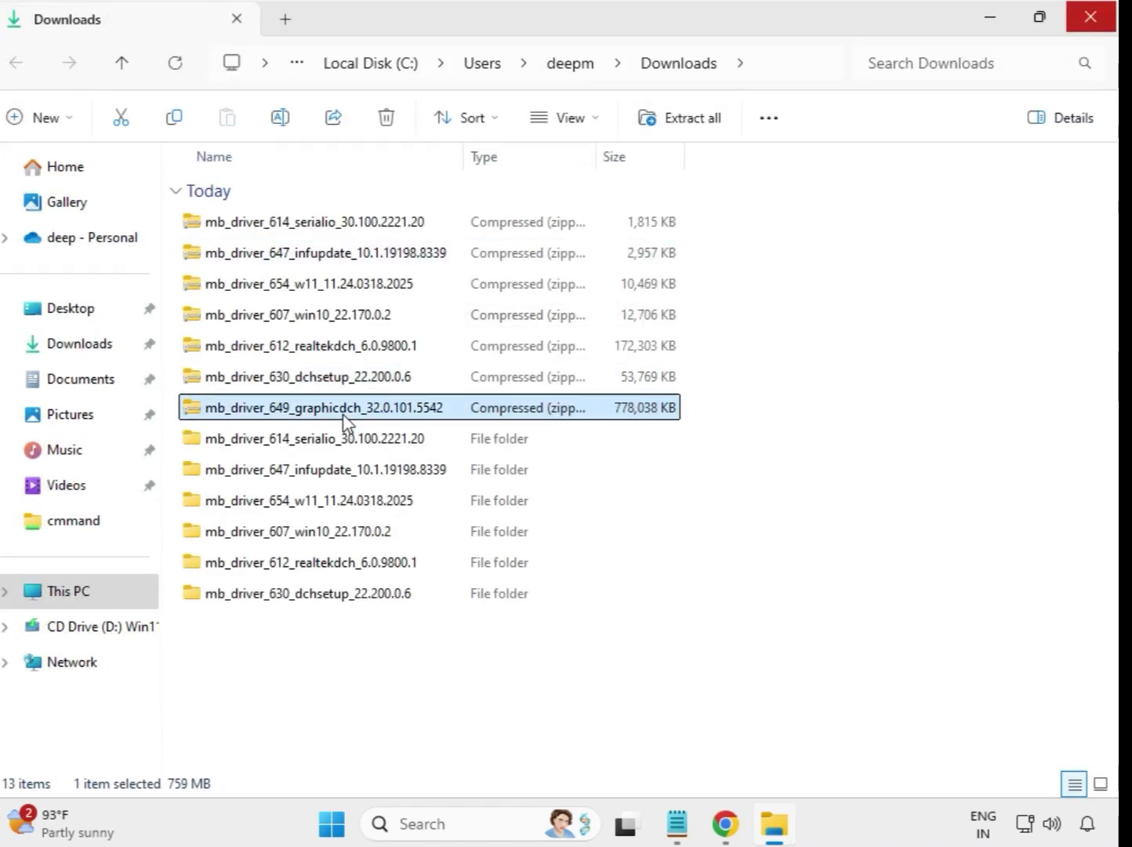
pyautogui.rightClick(342, 417)
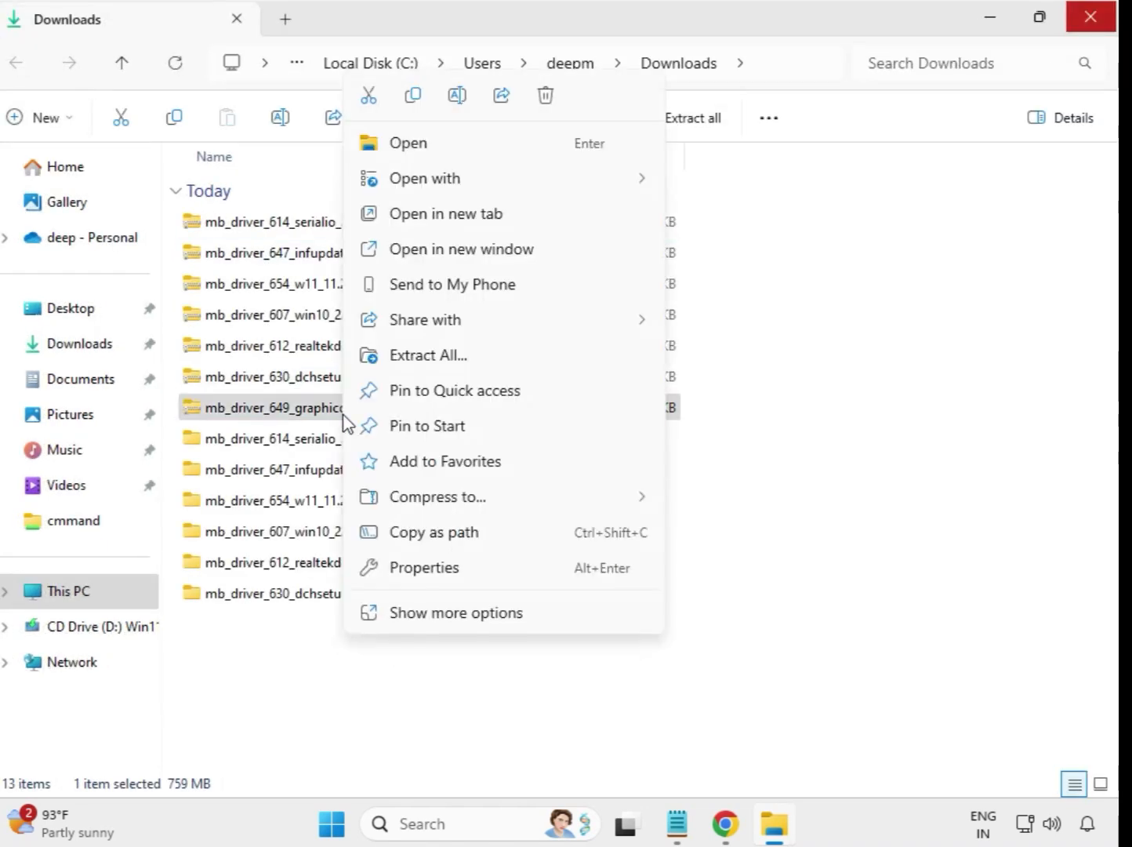
pyautogui.click(444, 356)
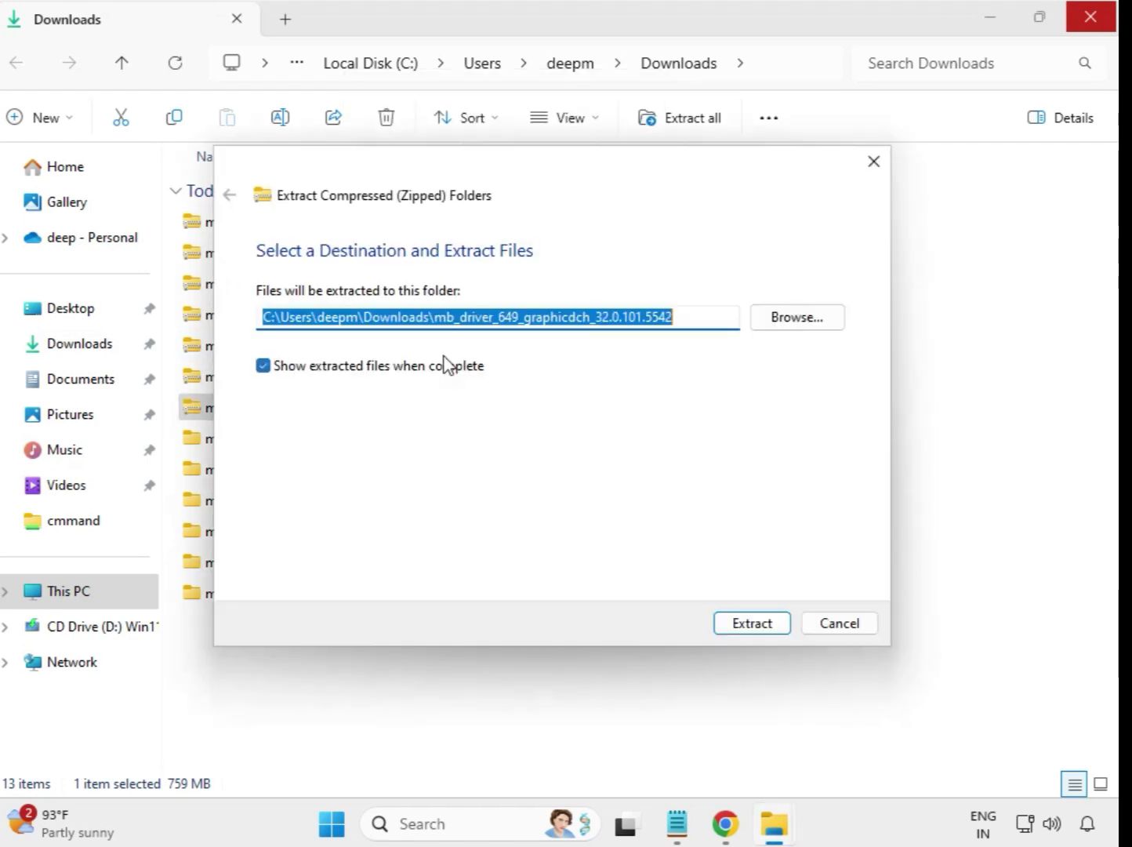
pyautogui.click(751, 625)
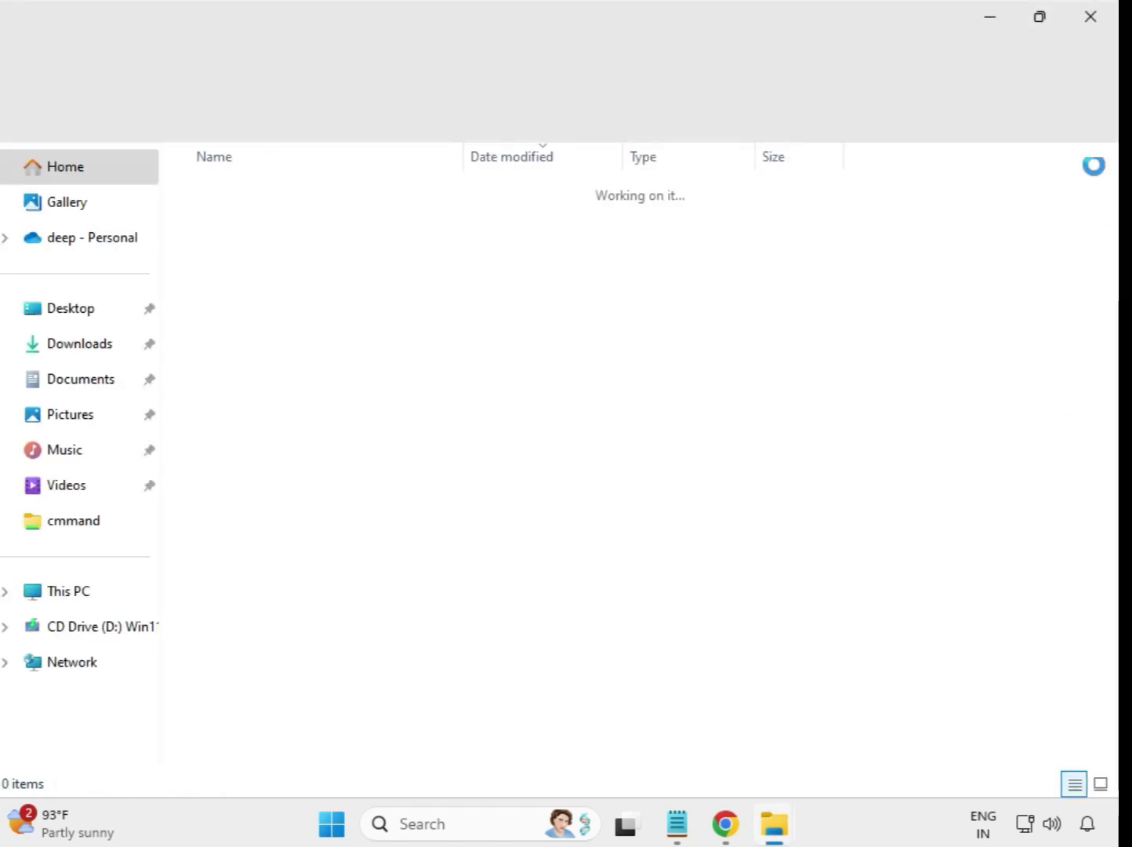
pyautogui.click(1090, 17)
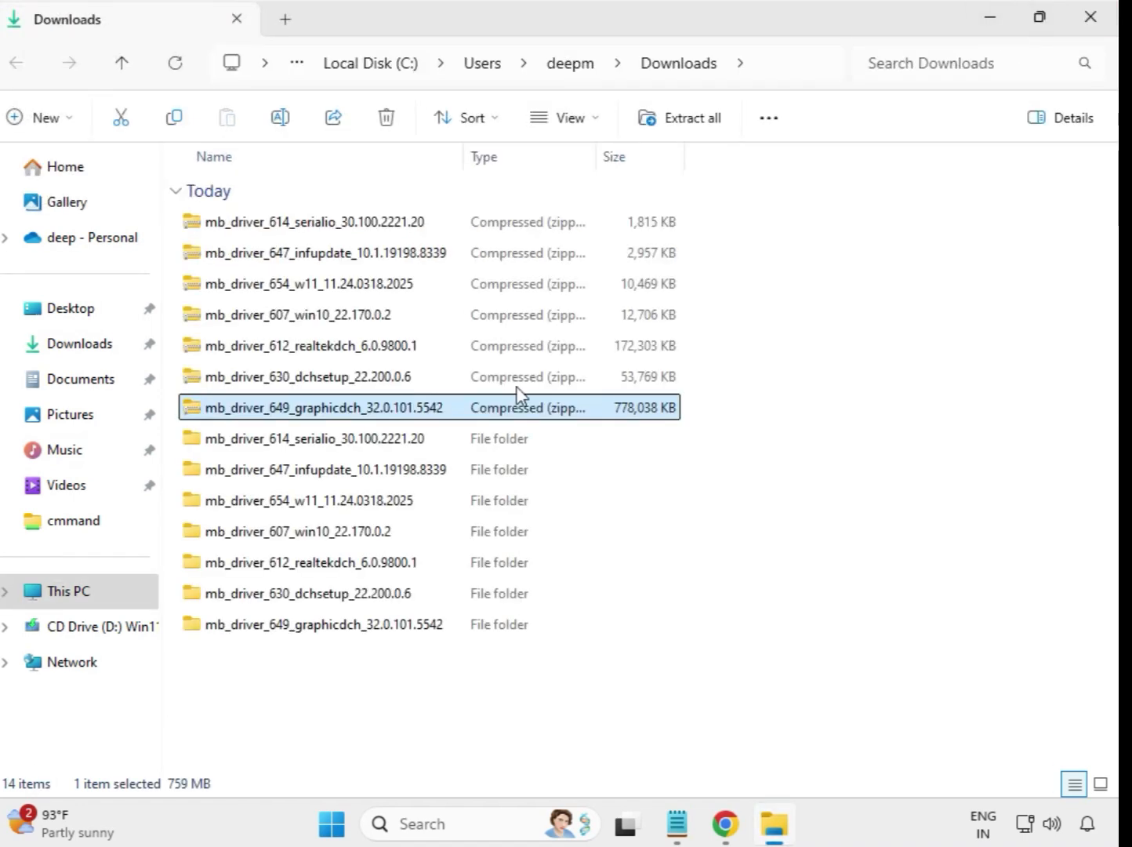
# Refresh the Downloads folder listing, then select all extracted driver folders together and clear the selection
pyautogui.click(721, 671)
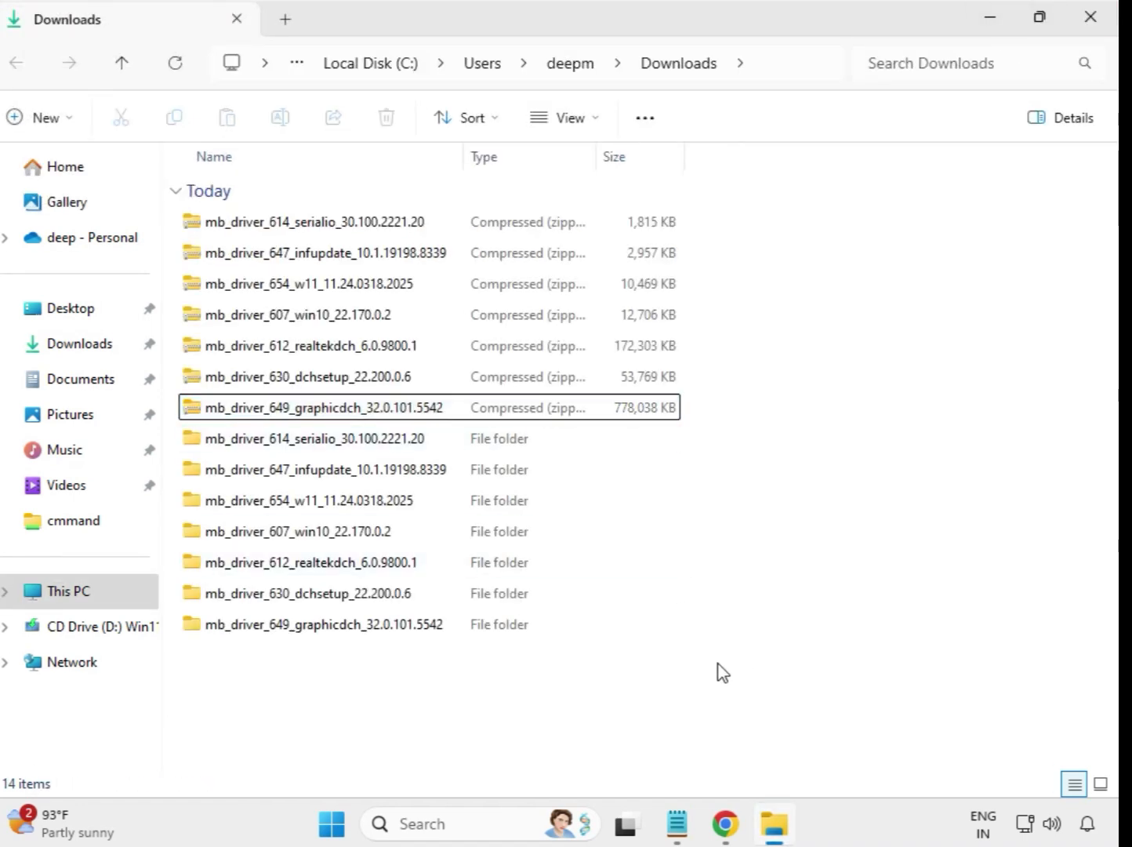
pyautogui.rightClick(418, 676)
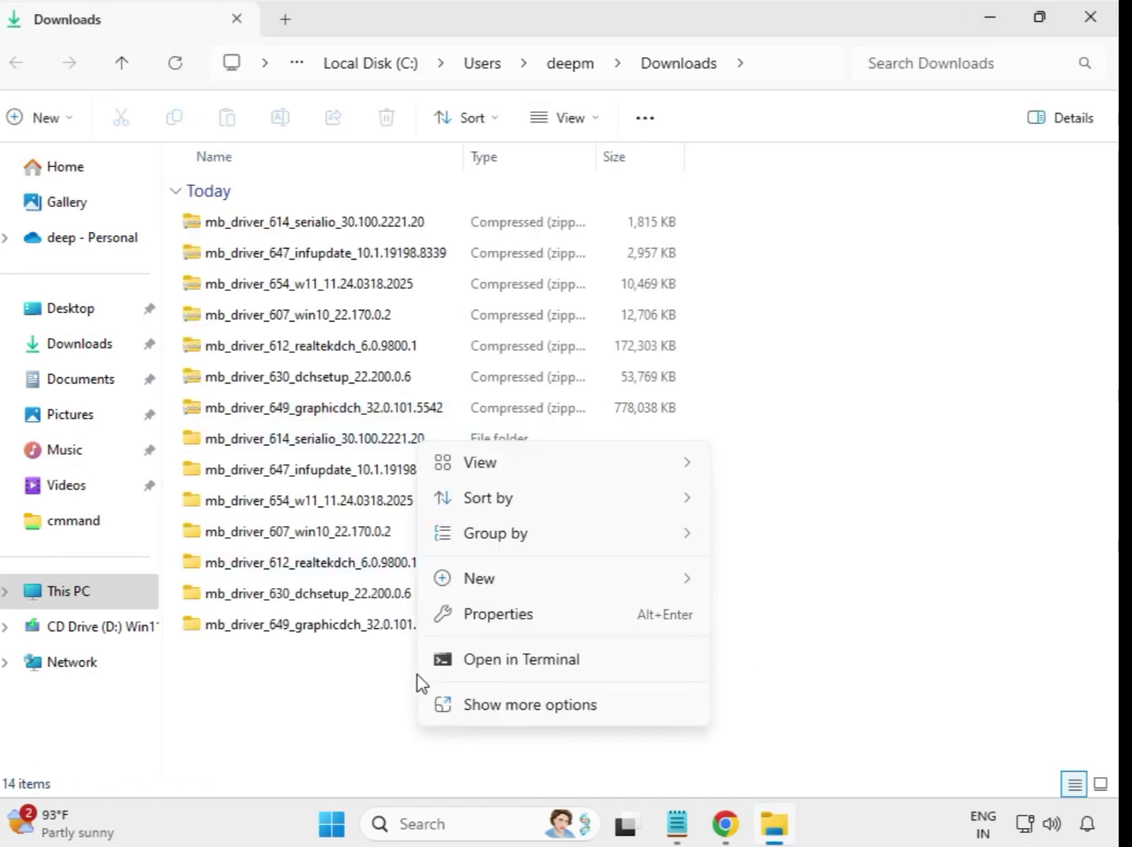
pyautogui.click(546, 704)
pyautogui.click(489, 473)
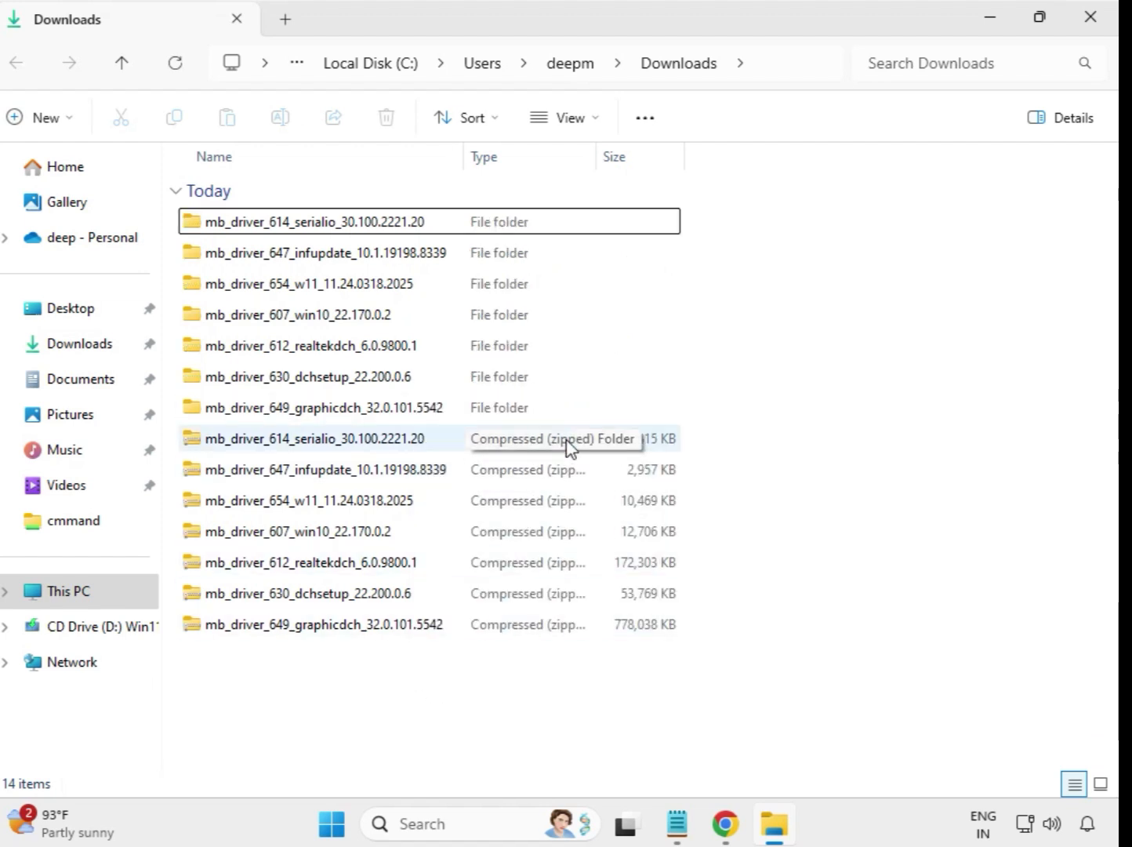
pyautogui.moveTo(687, 412); pyautogui.dragTo(431, 217)
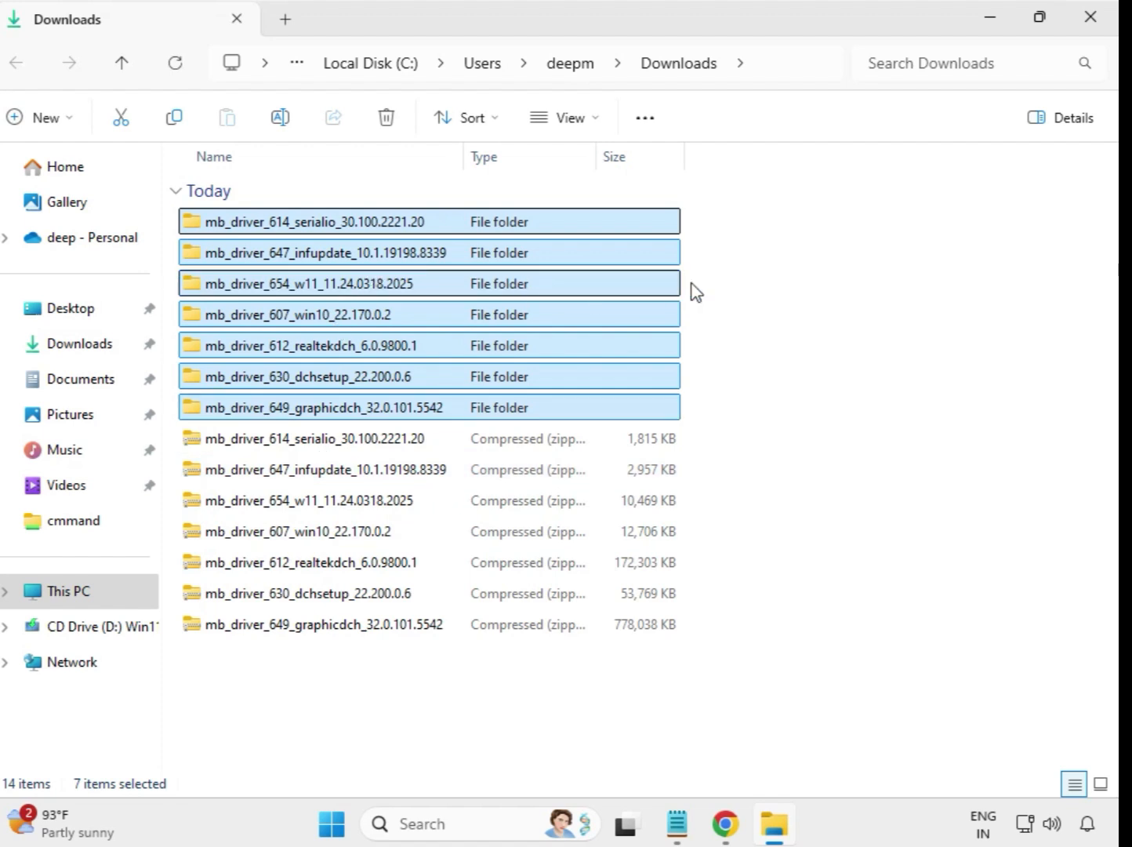
pyautogui.click(728, 276)
# Open the extracted mb_driver_614_serialio_30.100.2221.20 folder and run its installer application as administrator, allowing it to make changes to the device
pyautogui.click(318, 224)
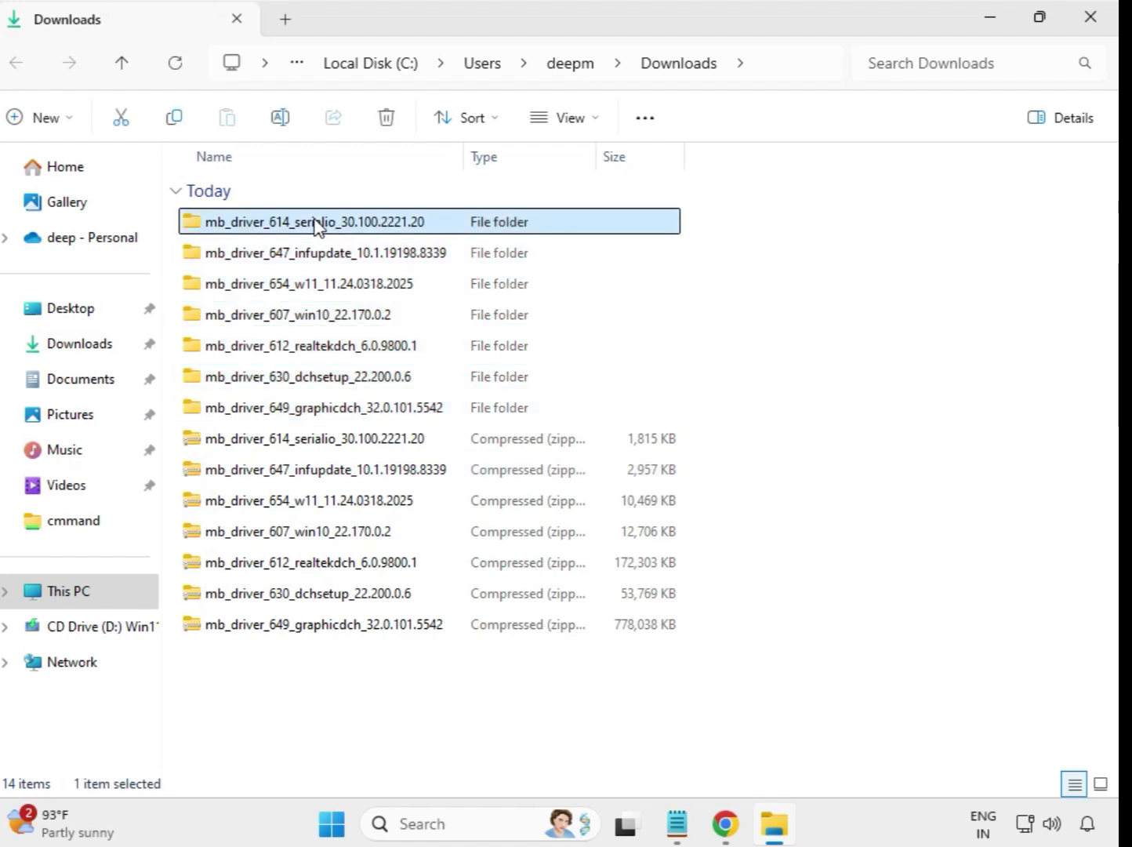
pyautogui.doubleClick(318, 223)
pyautogui.click(299, 225)
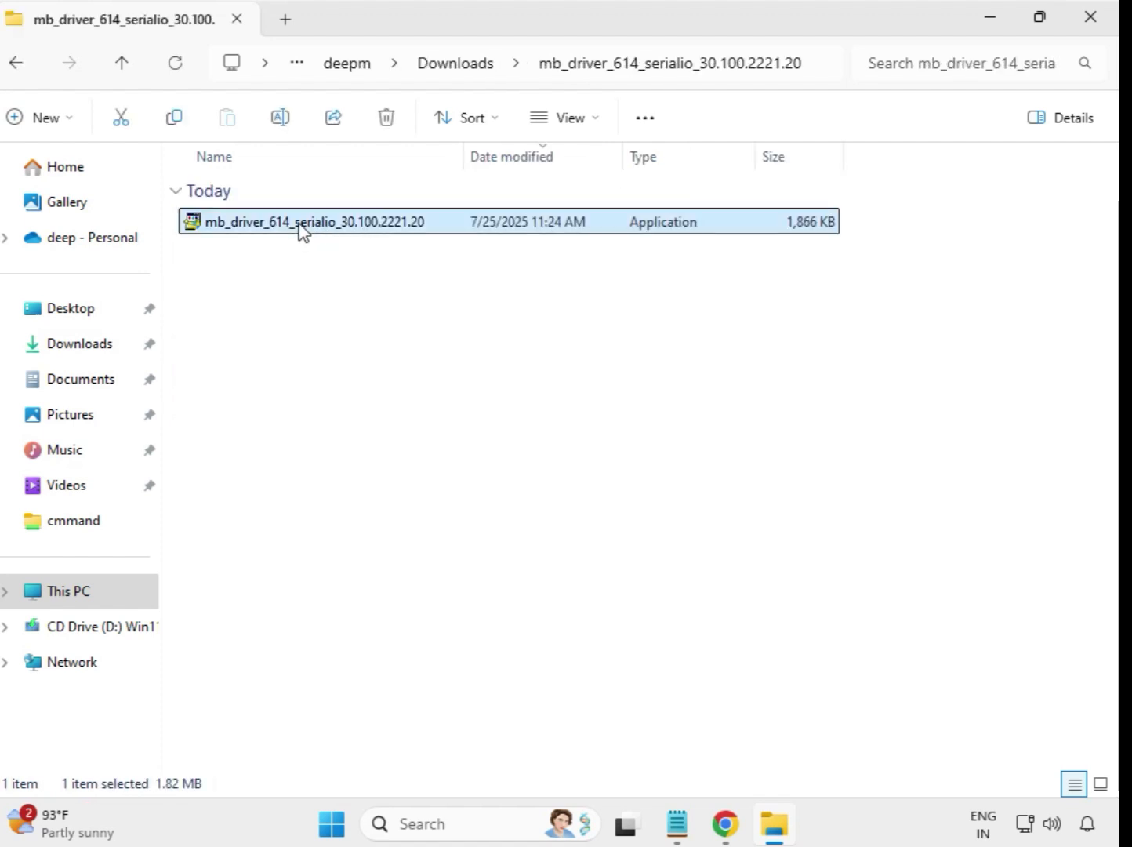
pyautogui.rightClick(300, 227)
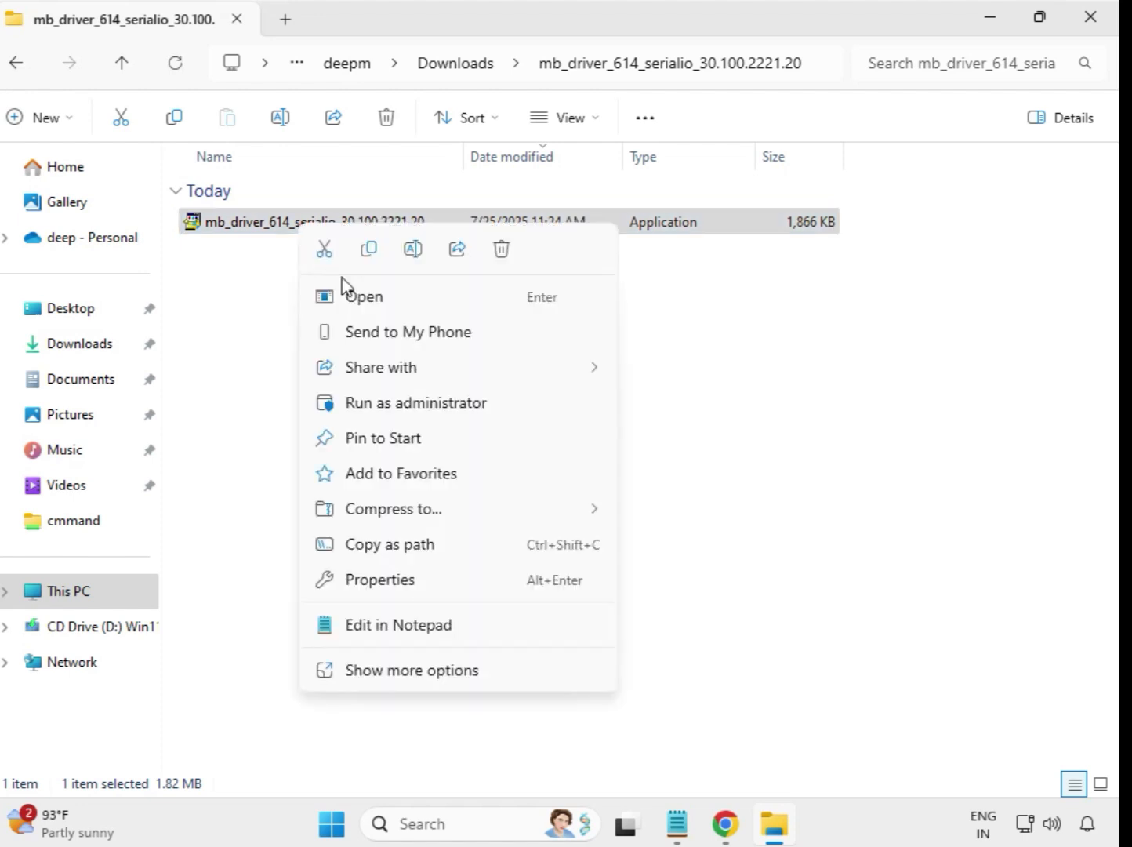
pyautogui.click(399, 406)
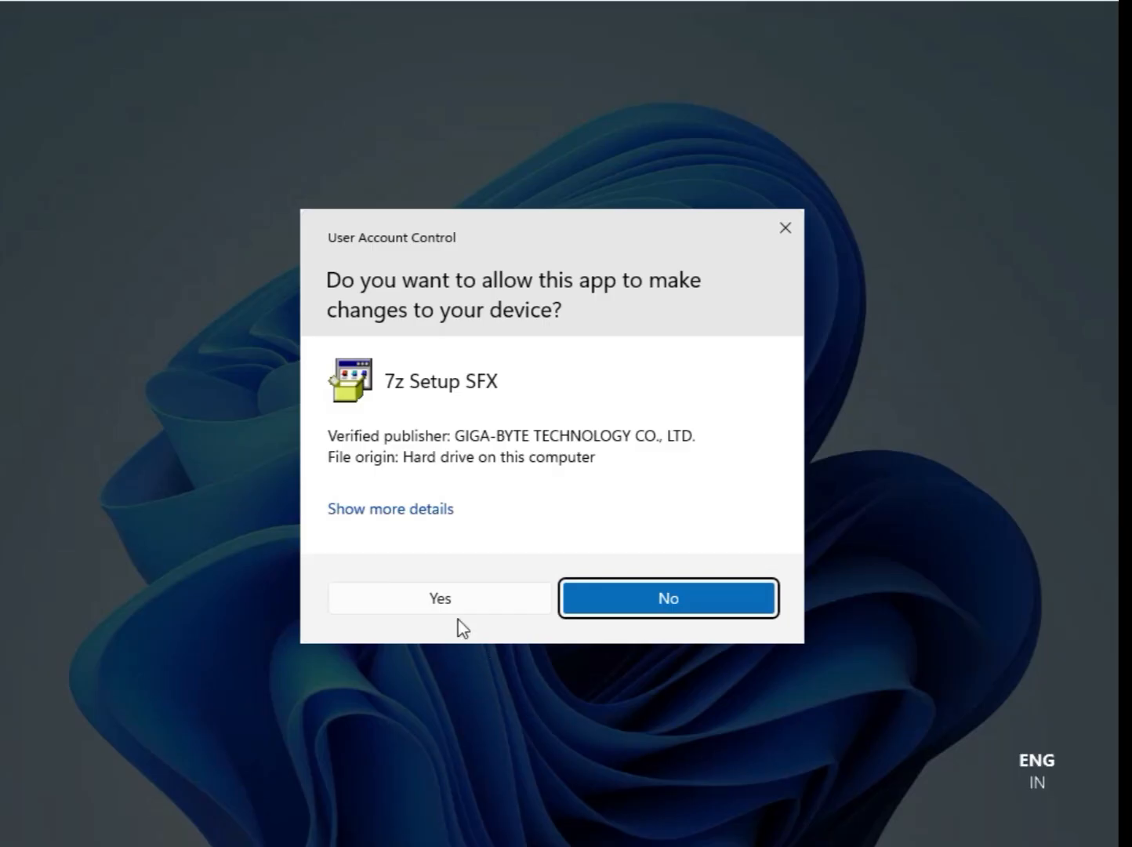
pyautogui.click(451, 601)
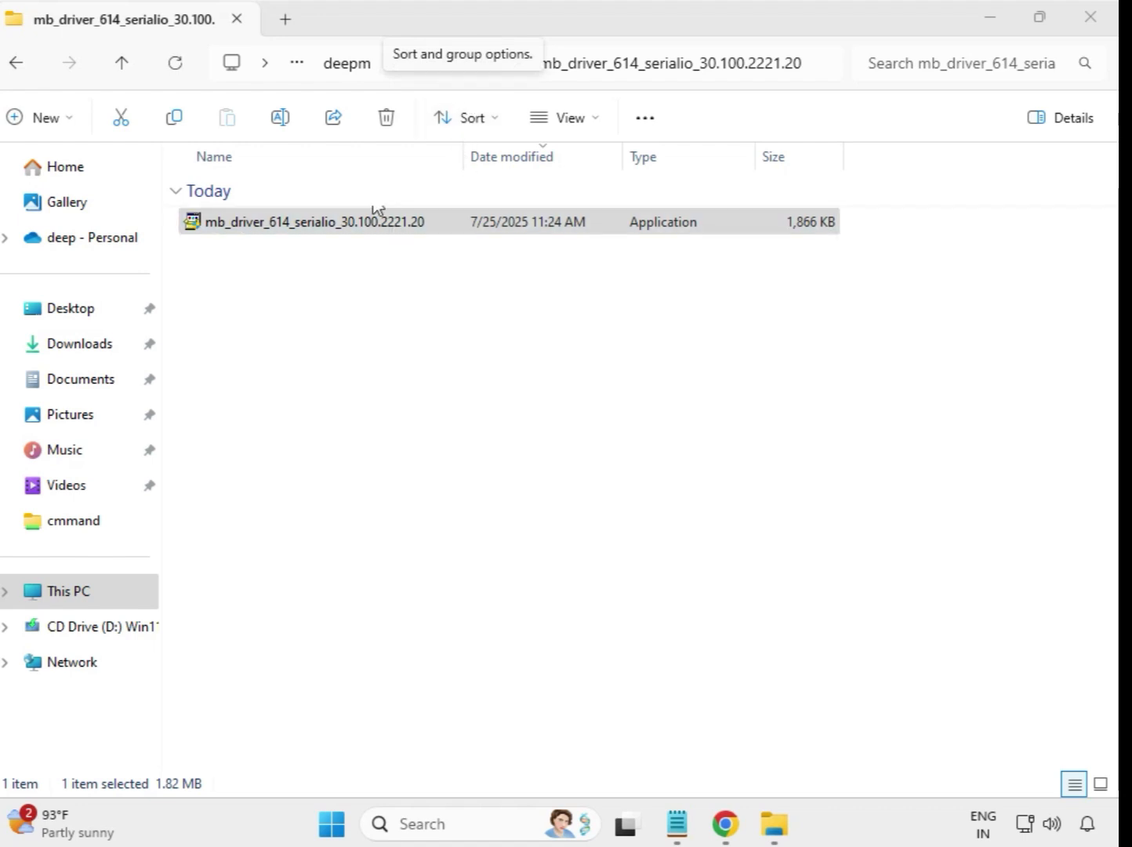
# Return to Downloads, open the mb_driver_647_infupdate_10.1.19198.8339 folder and run its installer as administrator, allowing it to make changes to the device
pyautogui.click(19, 66)
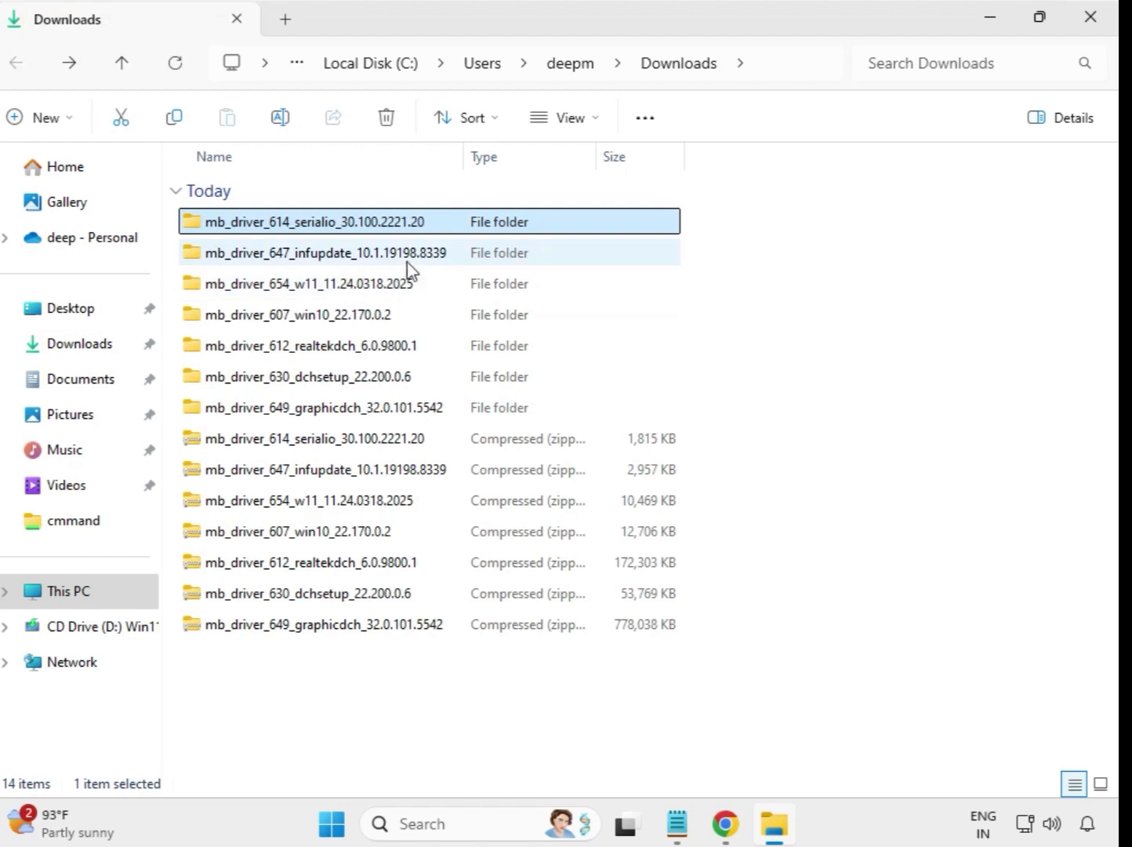
pyautogui.doubleClick(375, 253)
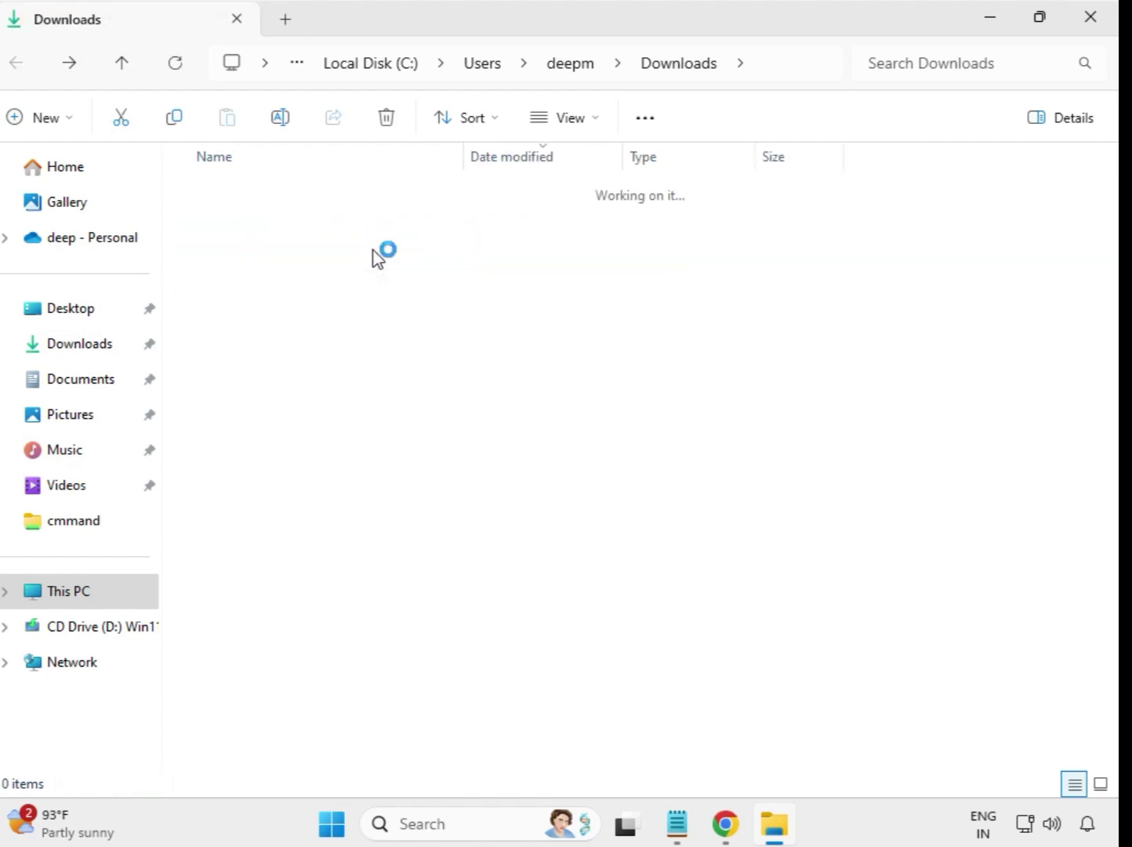
pyautogui.click(377, 232)
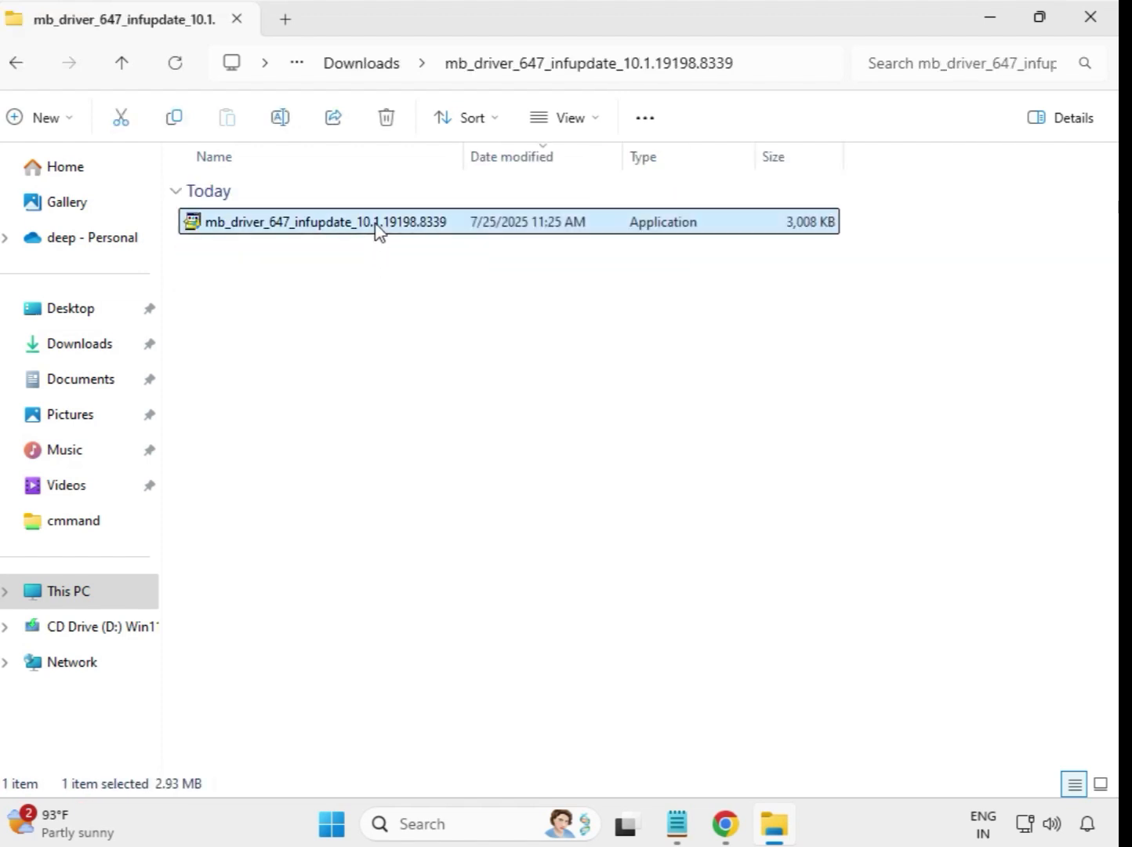
pyautogui.rightClick(377, 231)
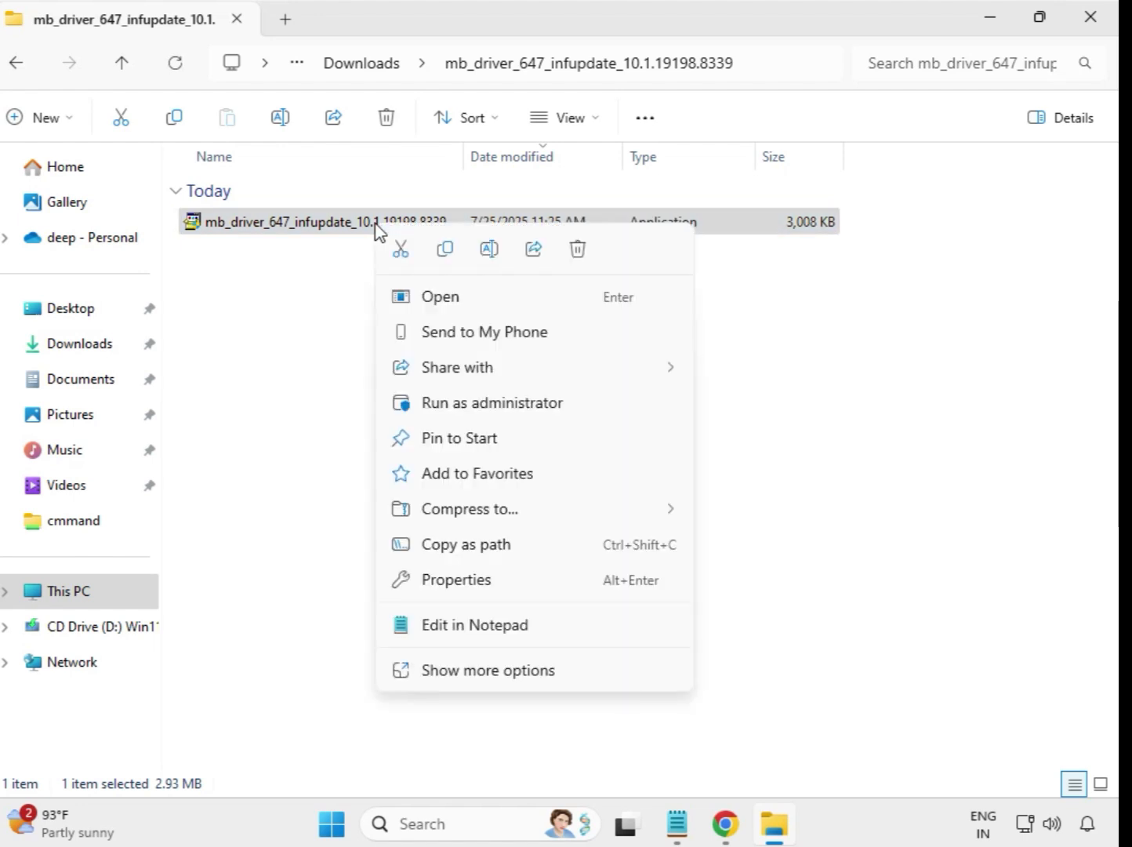
pyautogui.click(502, 405)
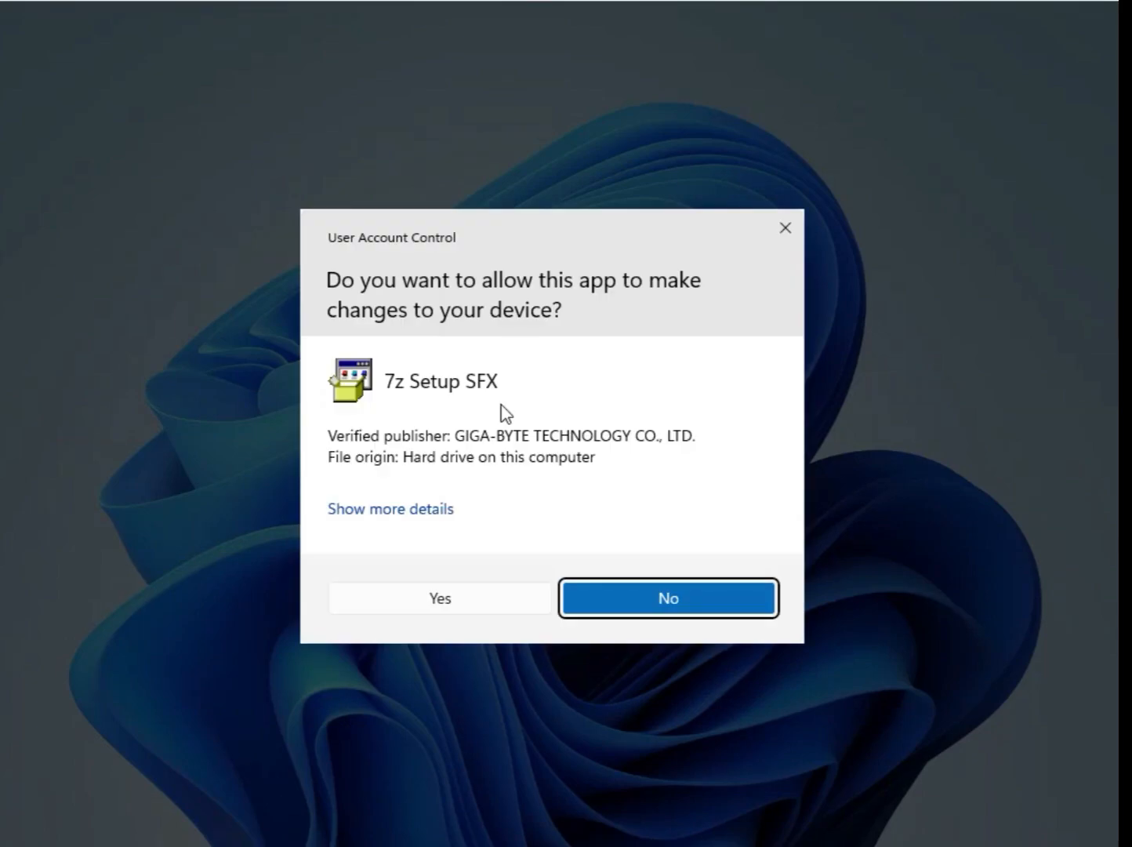
pyautogui.click(515, 612)
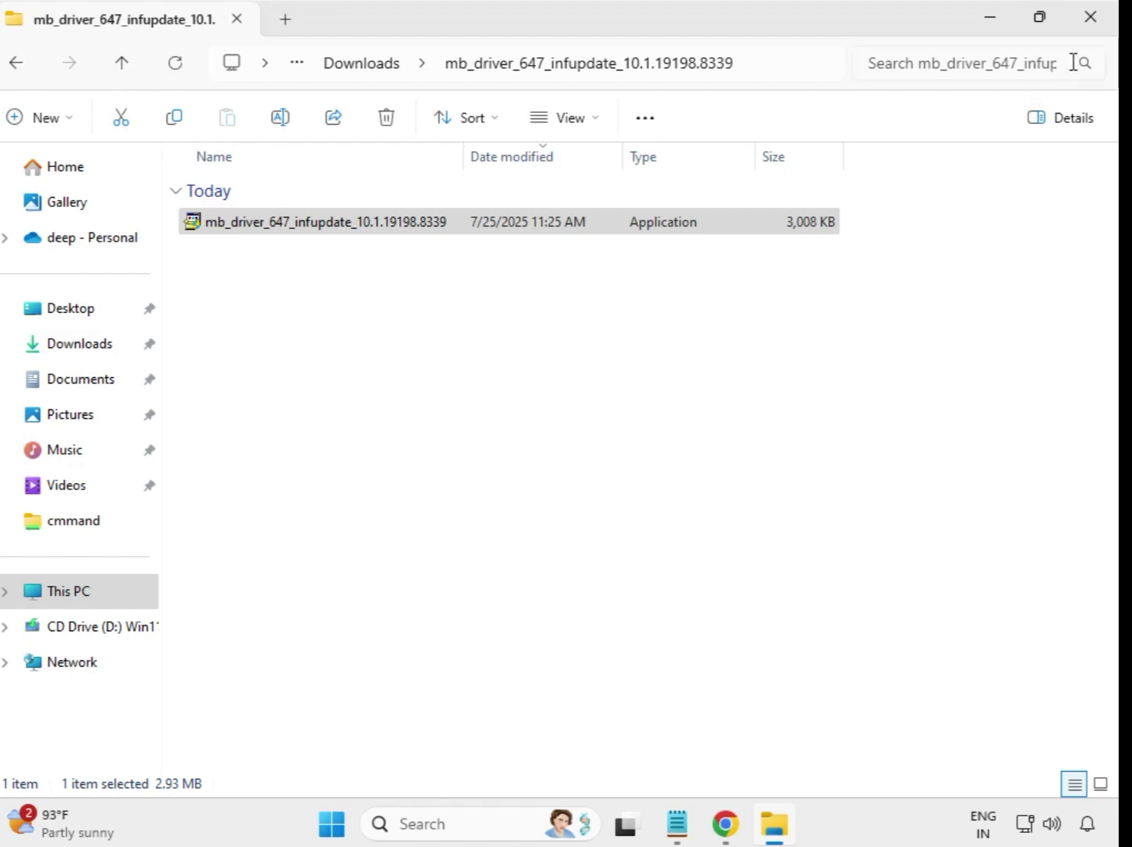
# Return to Downloads, open the mb_driver_654_w11_11.24.0318.2025 folder and run its installer as administrator, allowing it to make changes to the device
pyautogui.click(341, 75)
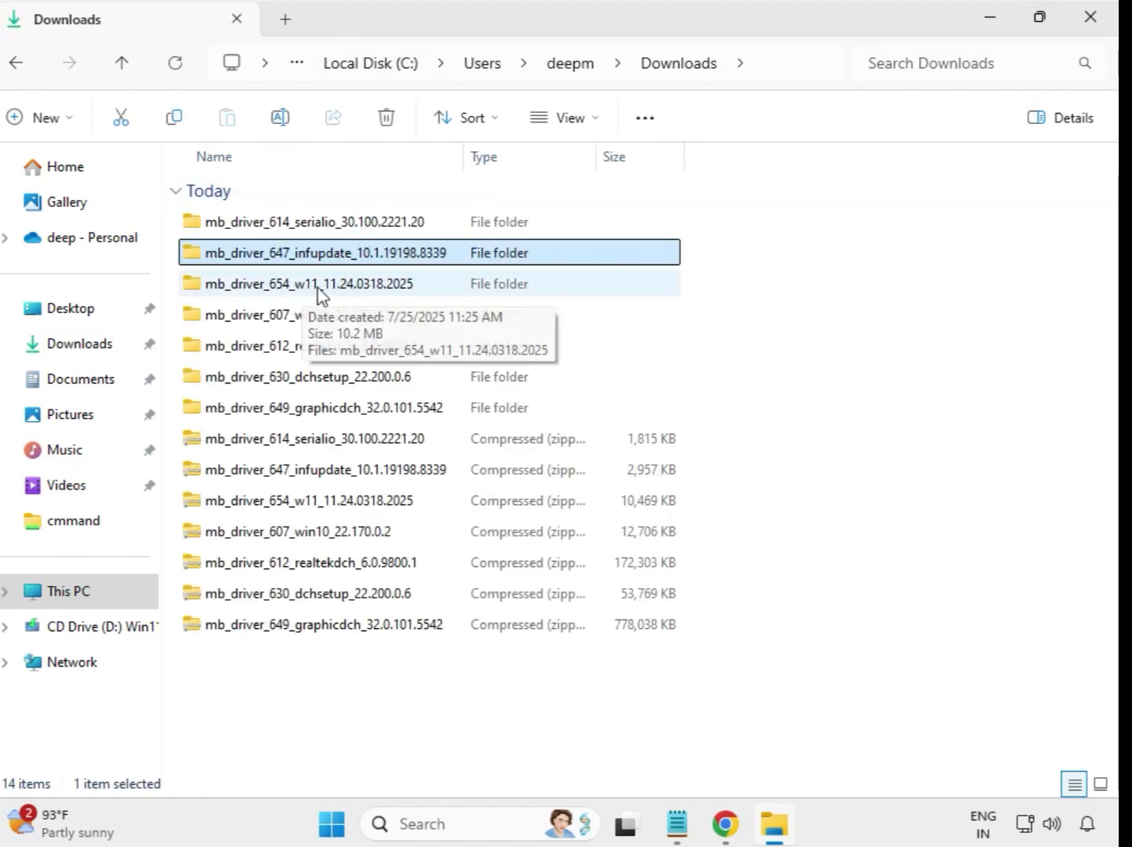
pyautogui.doubleClick(319, 292)
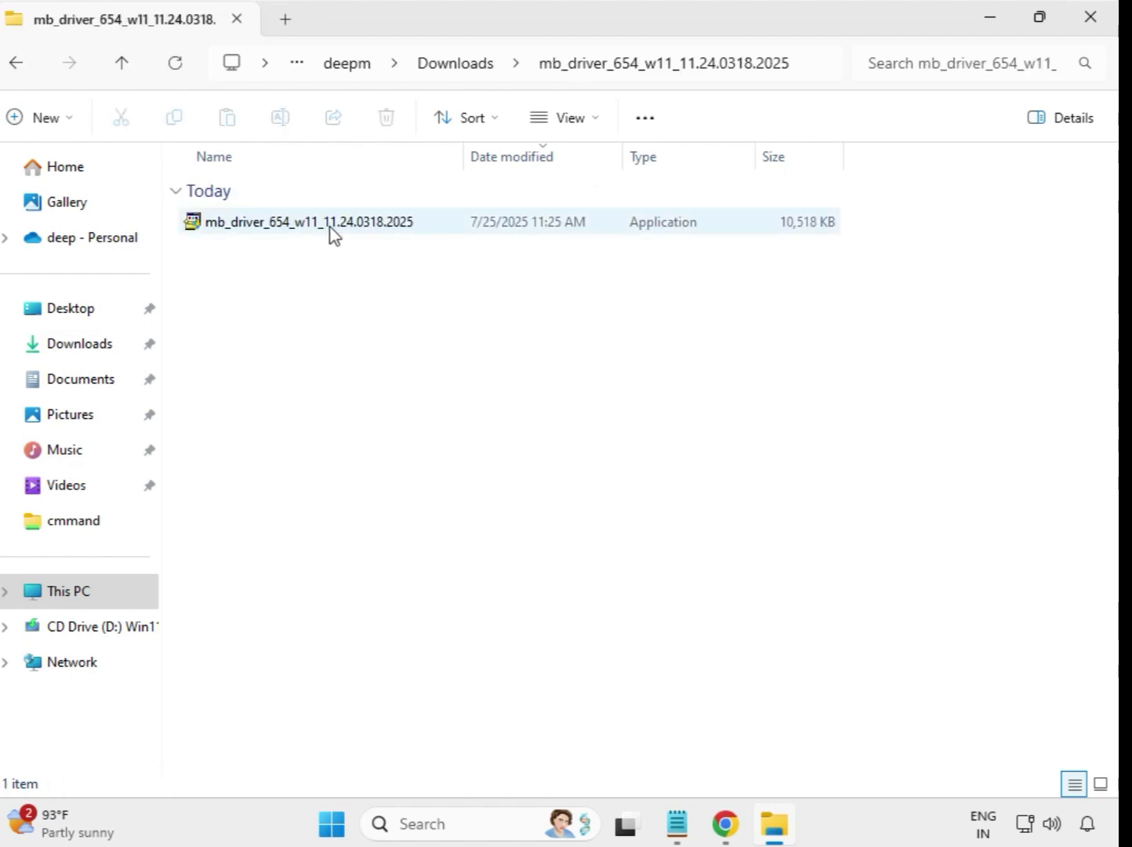
pyautogui.click(330, 227)
pyautogui.rightClick(331, 227)
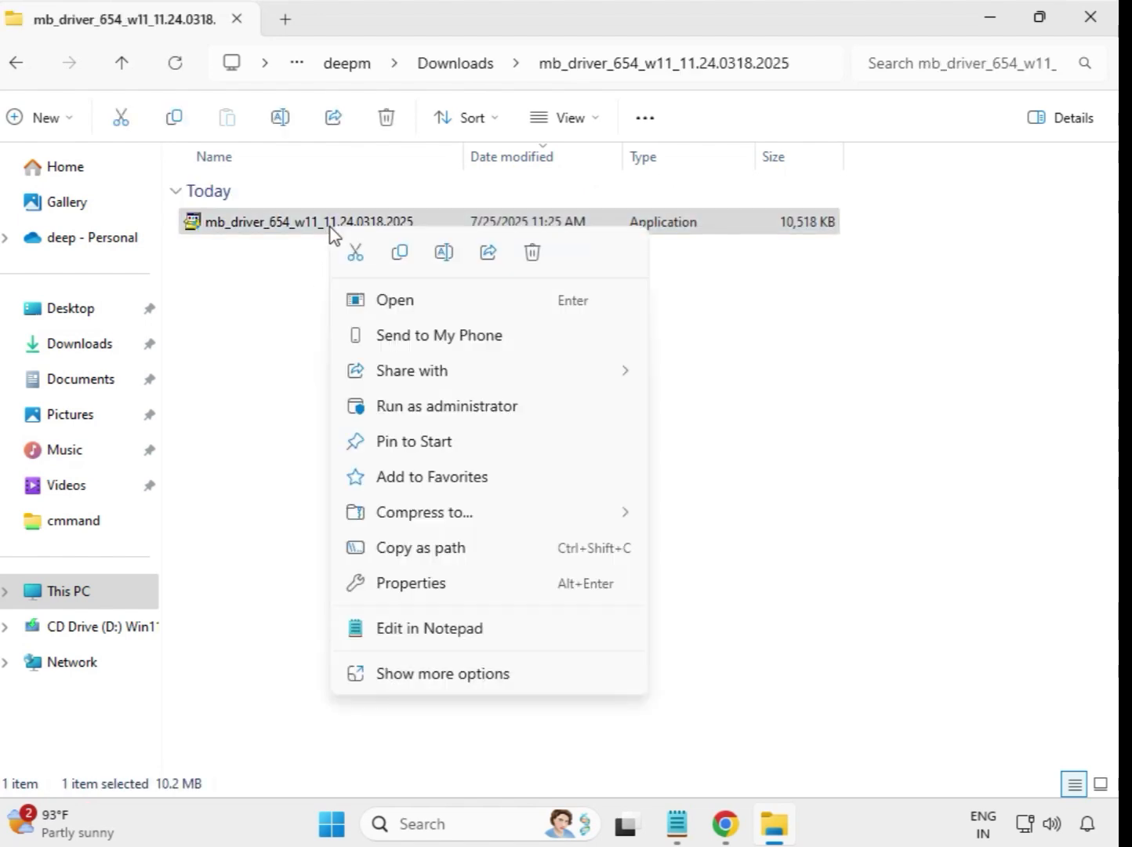
pyautogui.click(438, 405)
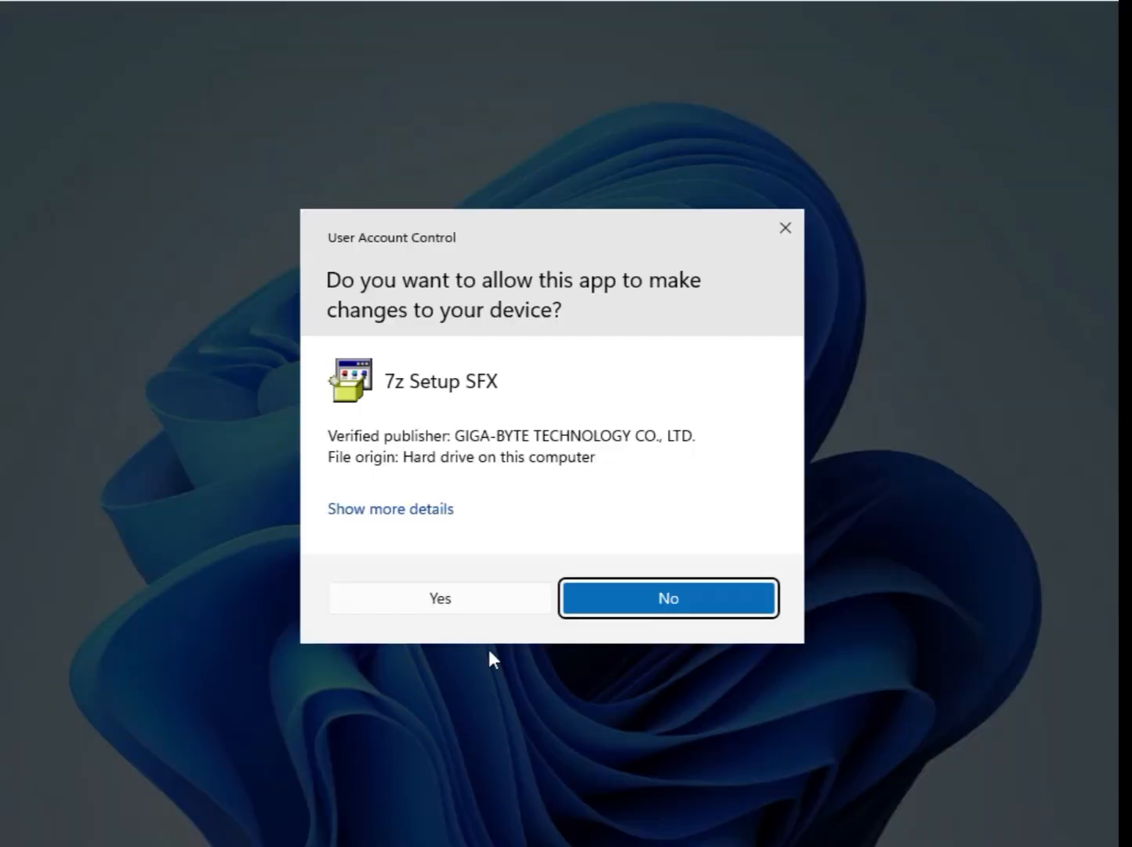
pyautogui.click(463, 607)
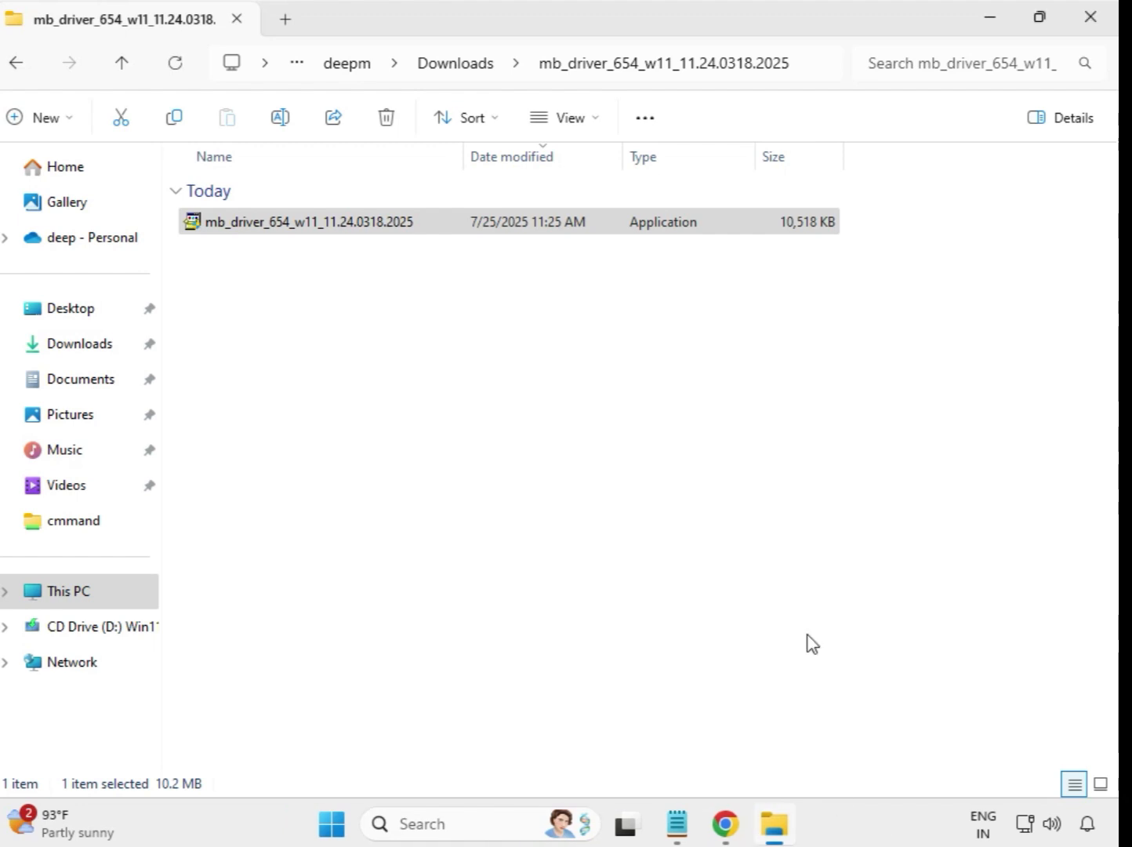
# Return to Downloads, open the mb_driver_607_win10_22.170.0.2 folder and run its installer as administrator, allowing it to make changes to the device
pyautogui.click(459, 69)
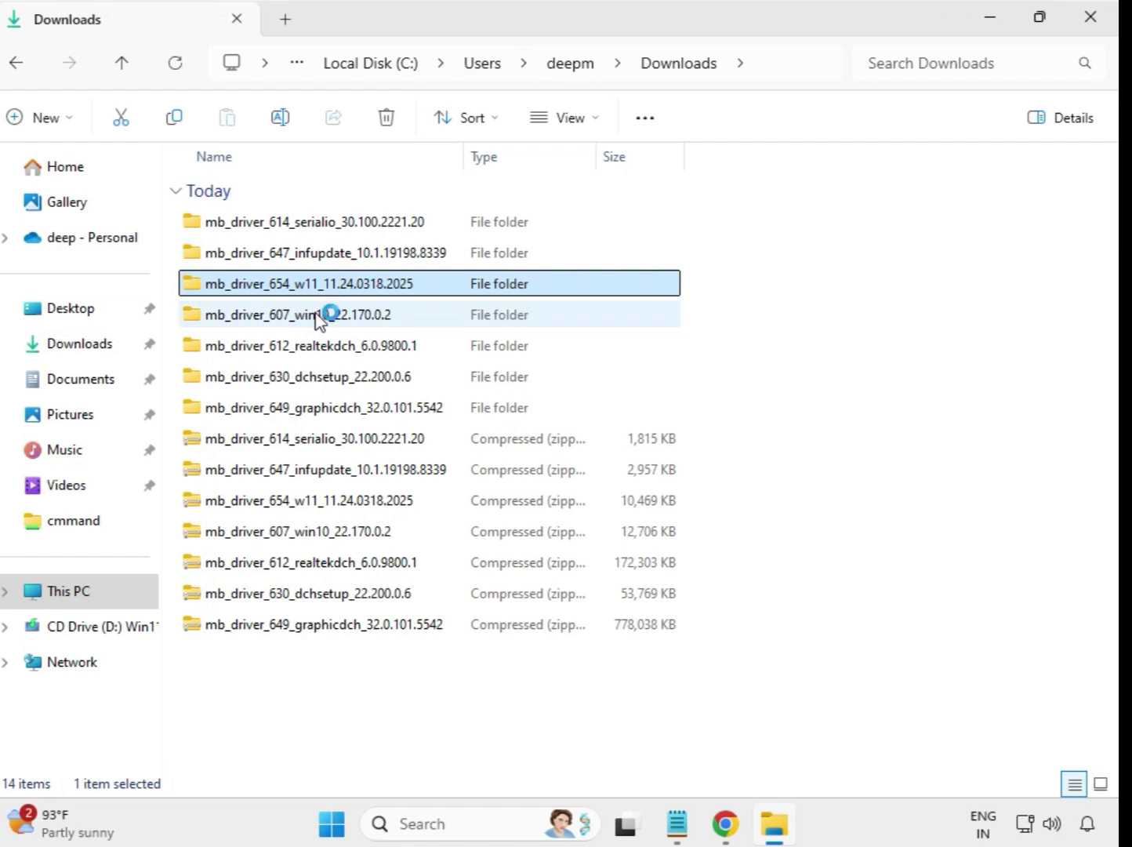
pyautogui.doubleClick(327, 316)
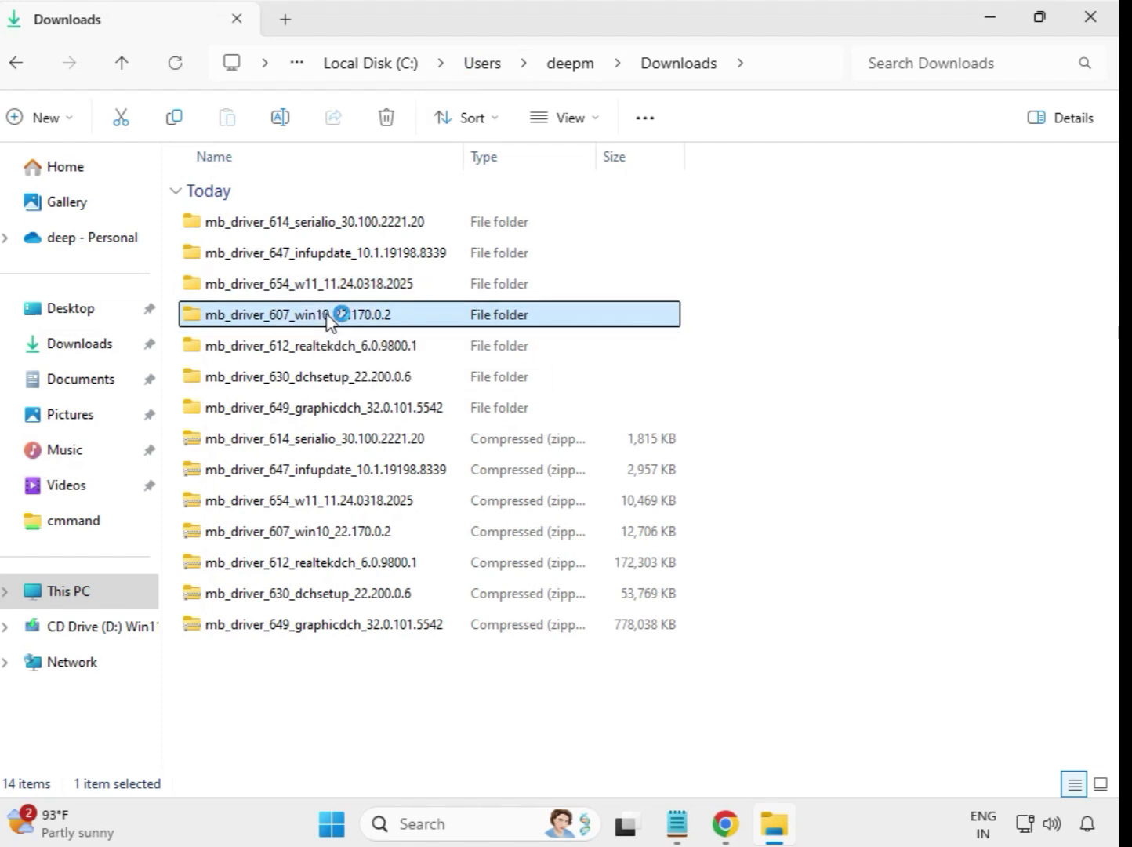
pyautogui.click(313, 233)
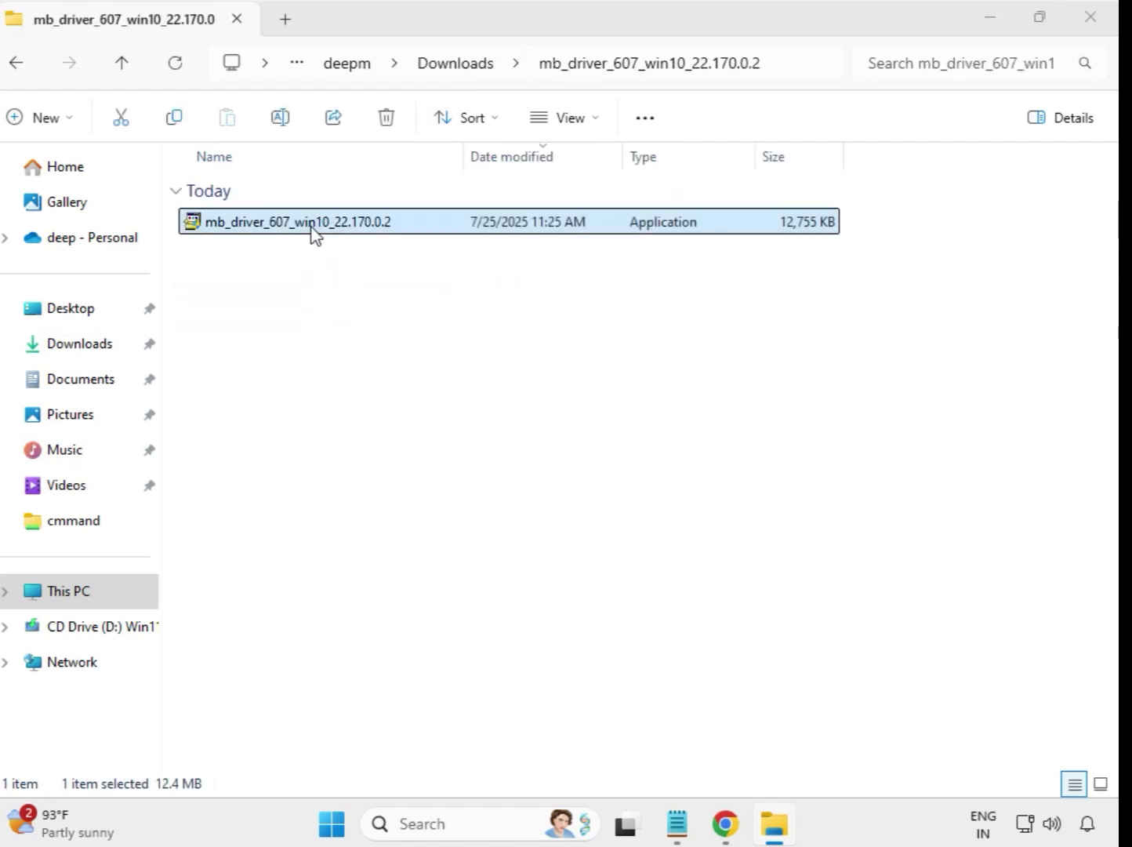
pyautogui.rightClick(313, 233)
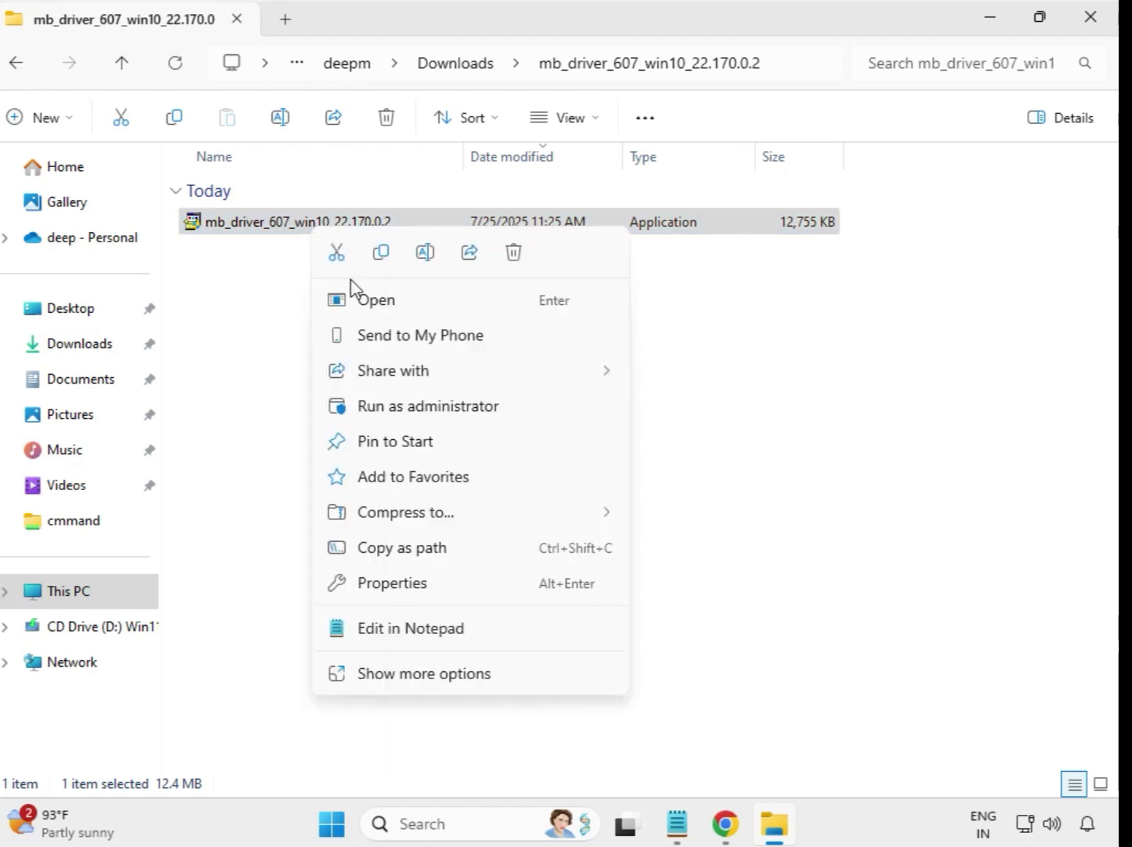
pyautogui.click(406, 407)
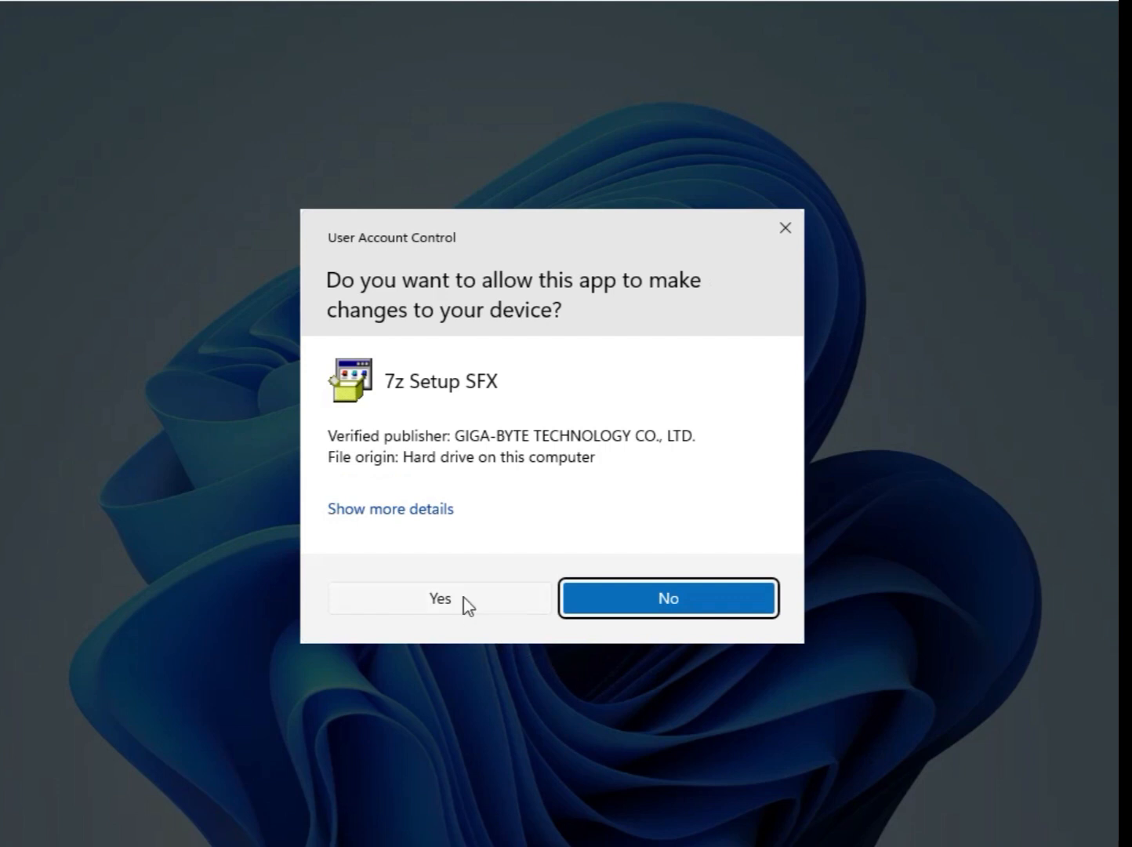
pyautogui.click(464, 597)
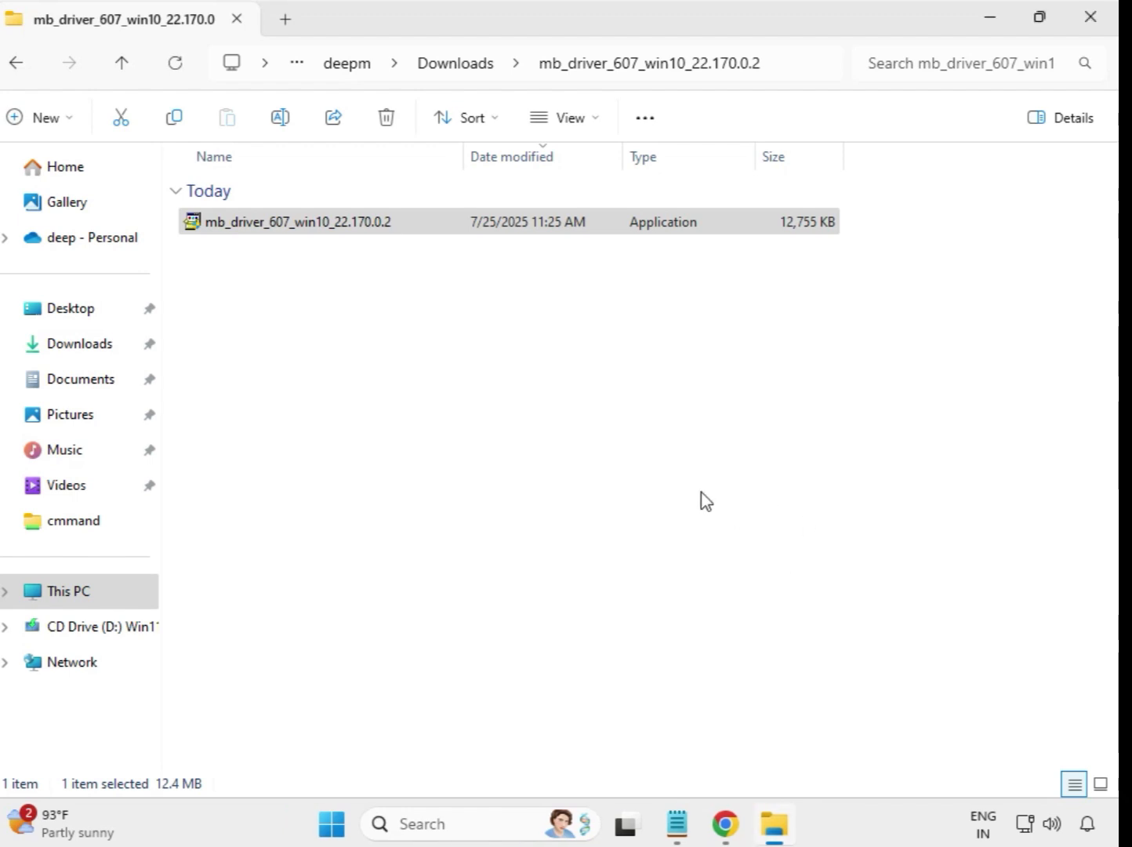
# Return to Downloads, open the mb_driver_612_realtekdch_6.0.9800.1 folder and run its installer as administrator, allowing it to make changes to the device
pyautogui.click(455, 64)
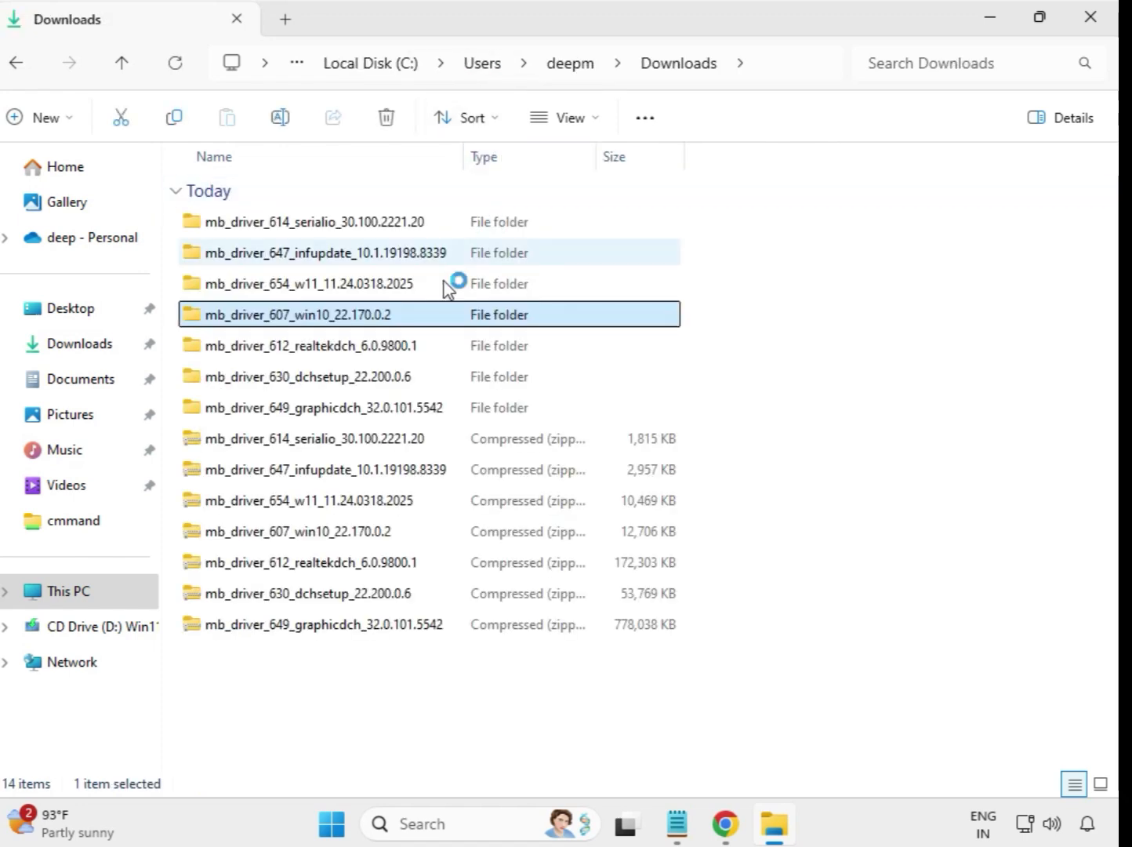
pyautogui.click(385, 349)
pyautogui.doubleClick(448, 350)
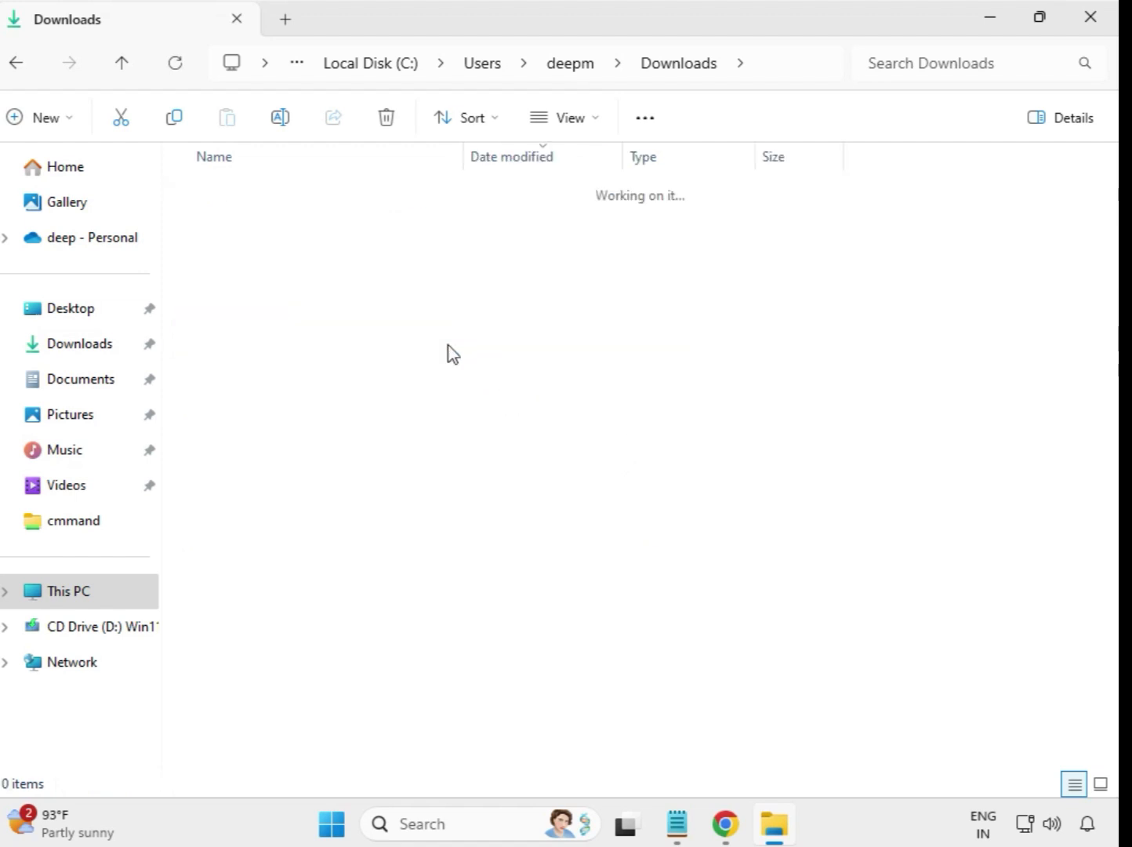
pyautogui.click(347, 224)
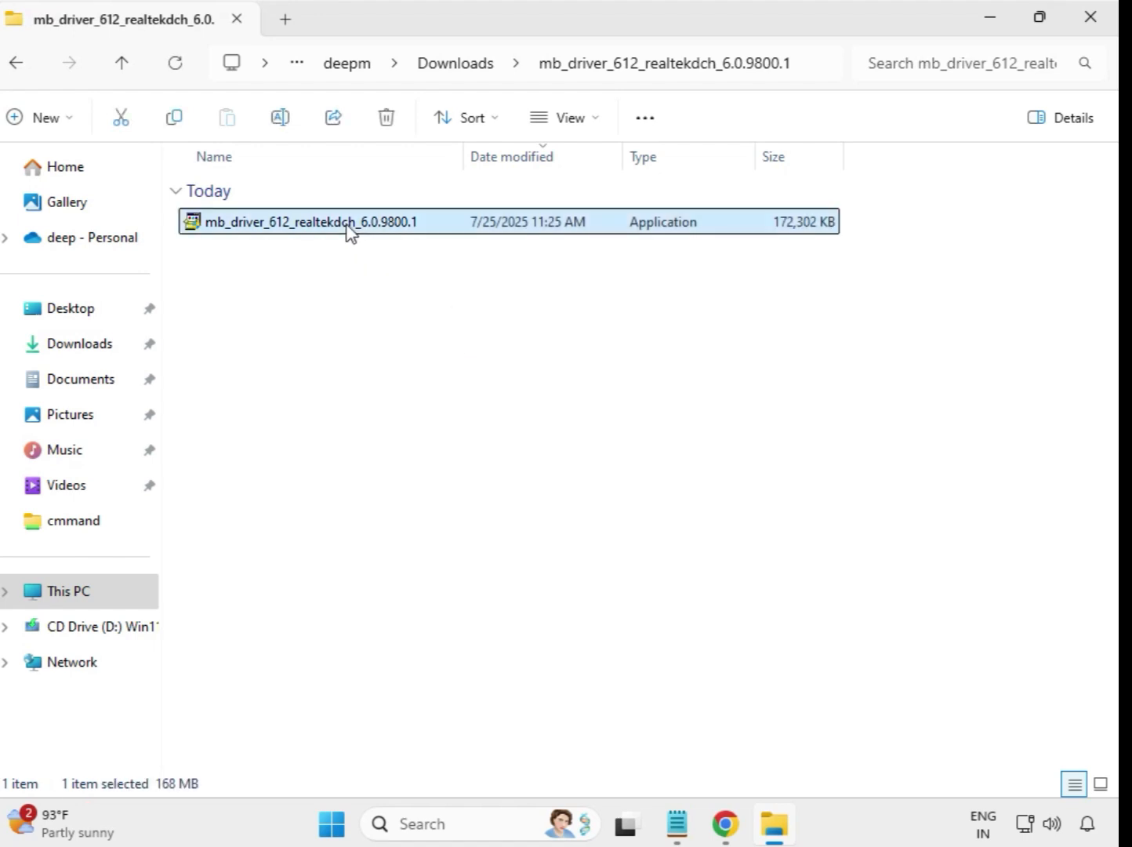
pyautogui.rightClick(347, 225)
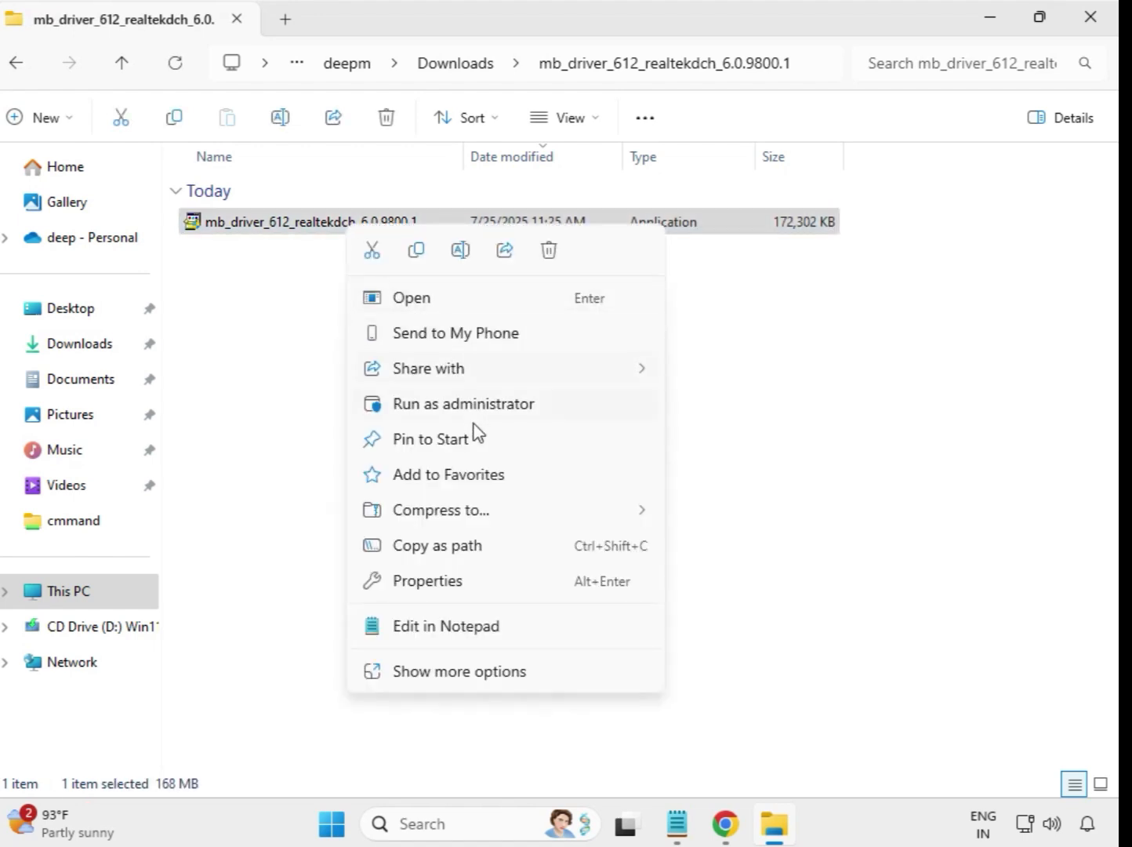
pyautogui.click(487, 416)
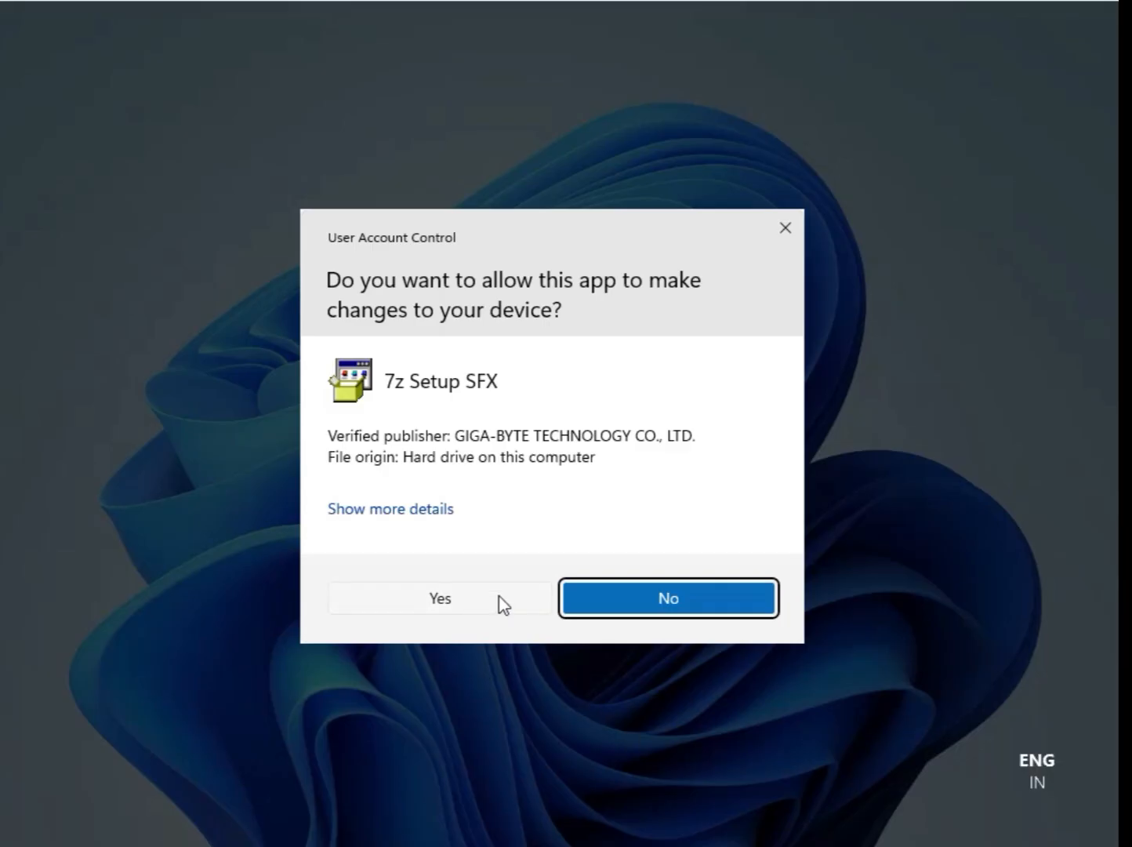
pyautogui.click(462, 597)
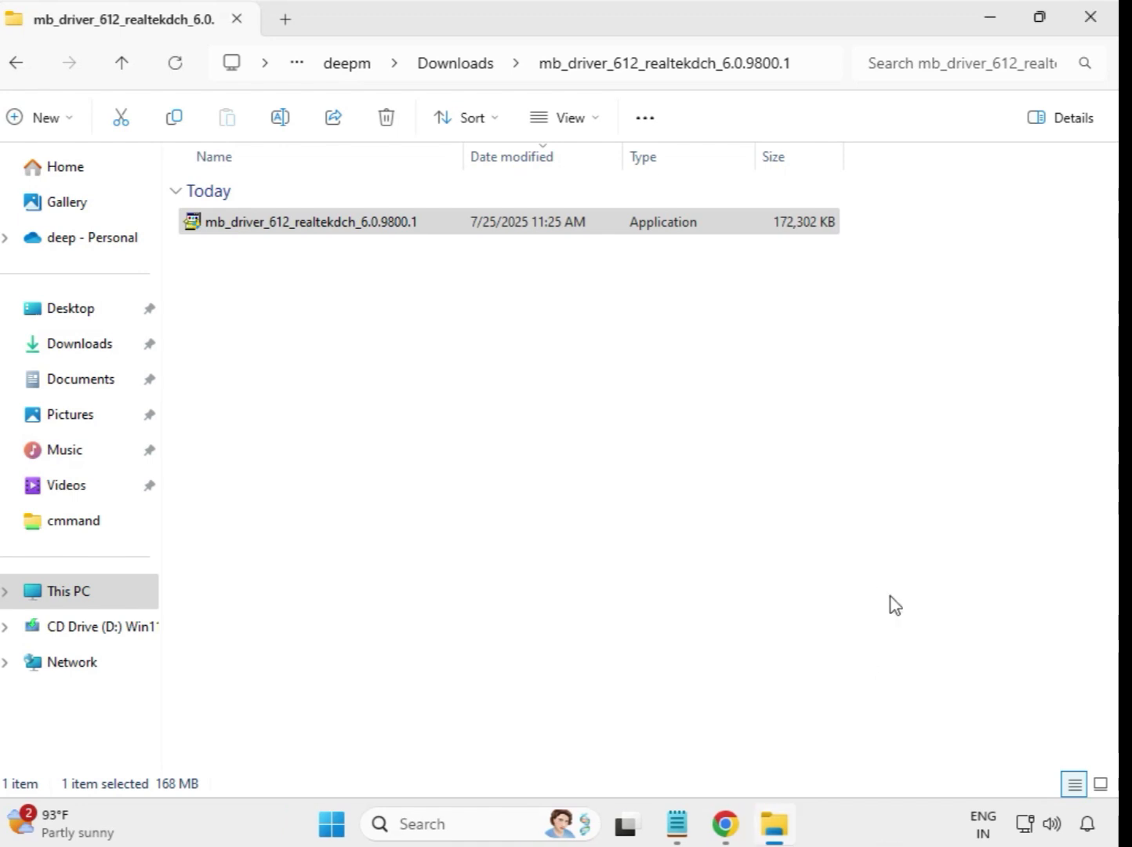
# Return to Downloads, open the mb_driver_630_dchsetup_22.200.0.6 folder and run its installer as administrator, allowing it to make changes to the device
pyautogui.click(459, 69)
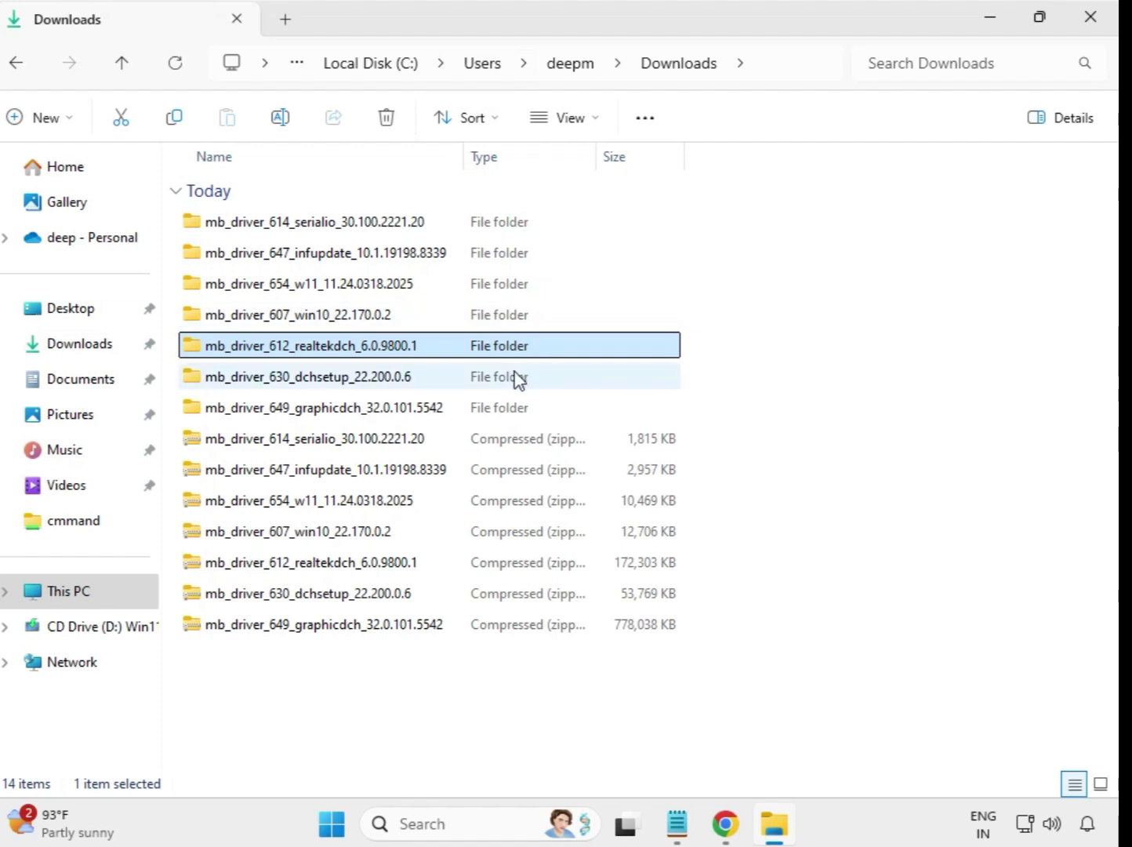
pyautogui.click(374, 383)
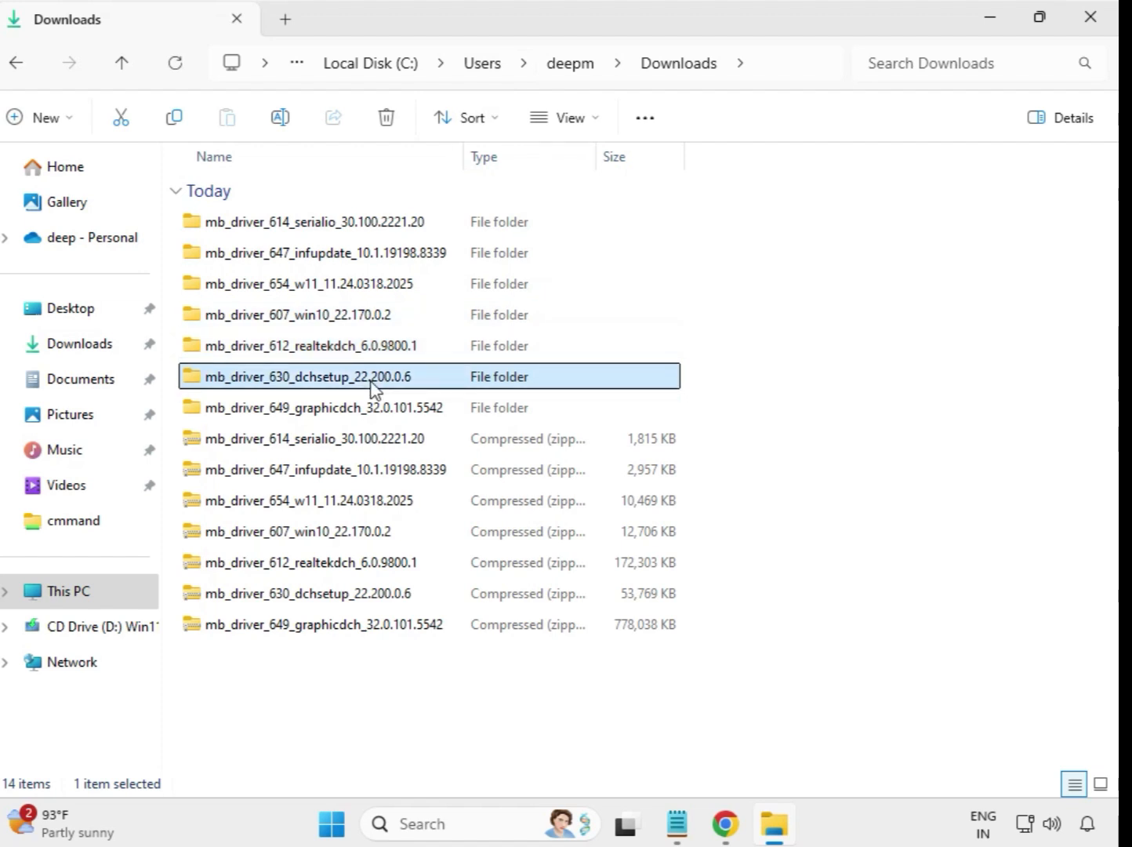
pyautogui.click(380, 416)
pyautogui.click(380, 388)
pyautogui.doubleClick(367, 385)
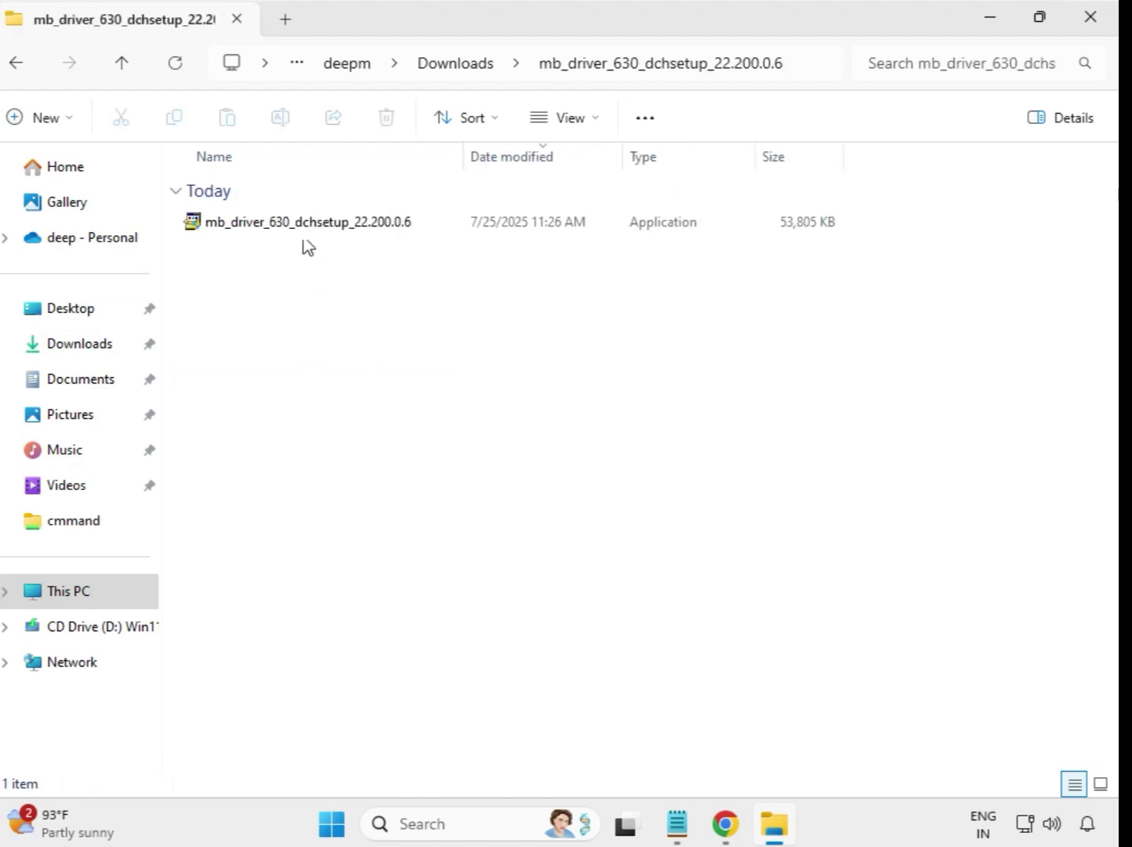
pyautogui.click(303, 228)
pyautogui.rightClick(304, 228)
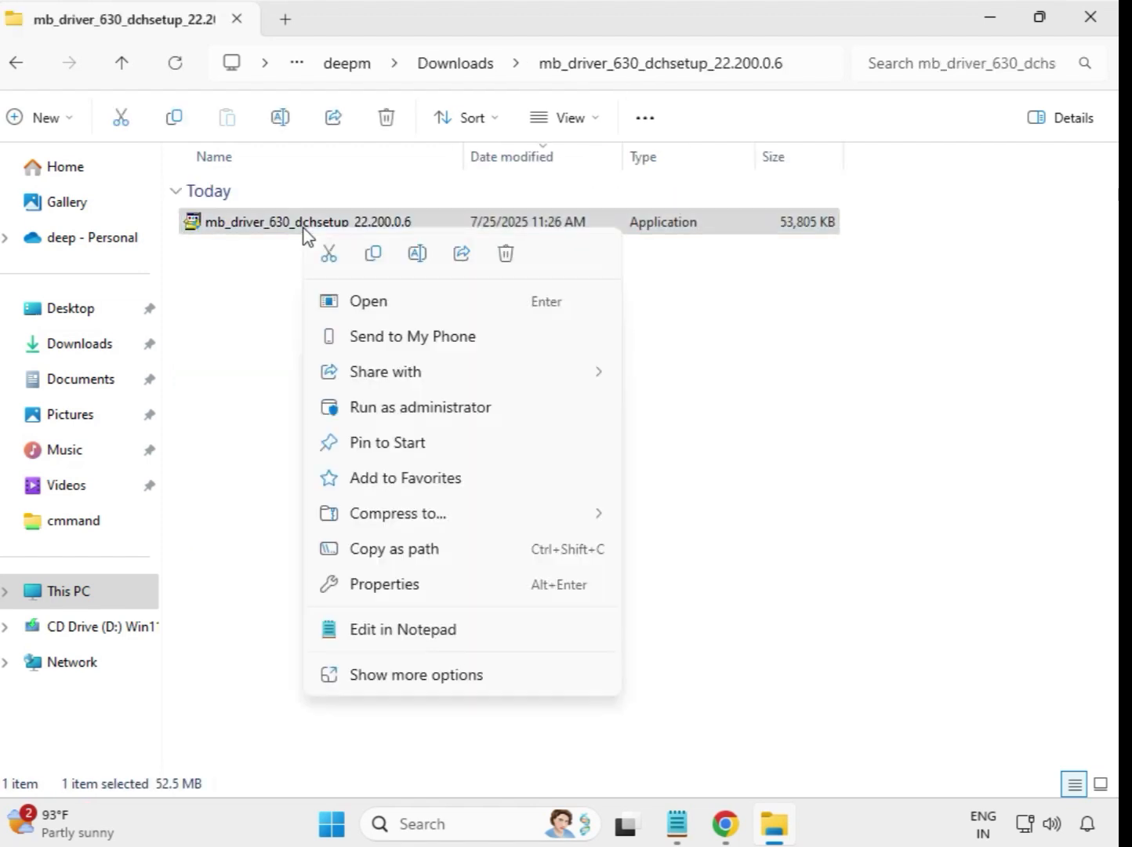
pyautogui.click(425, 406)
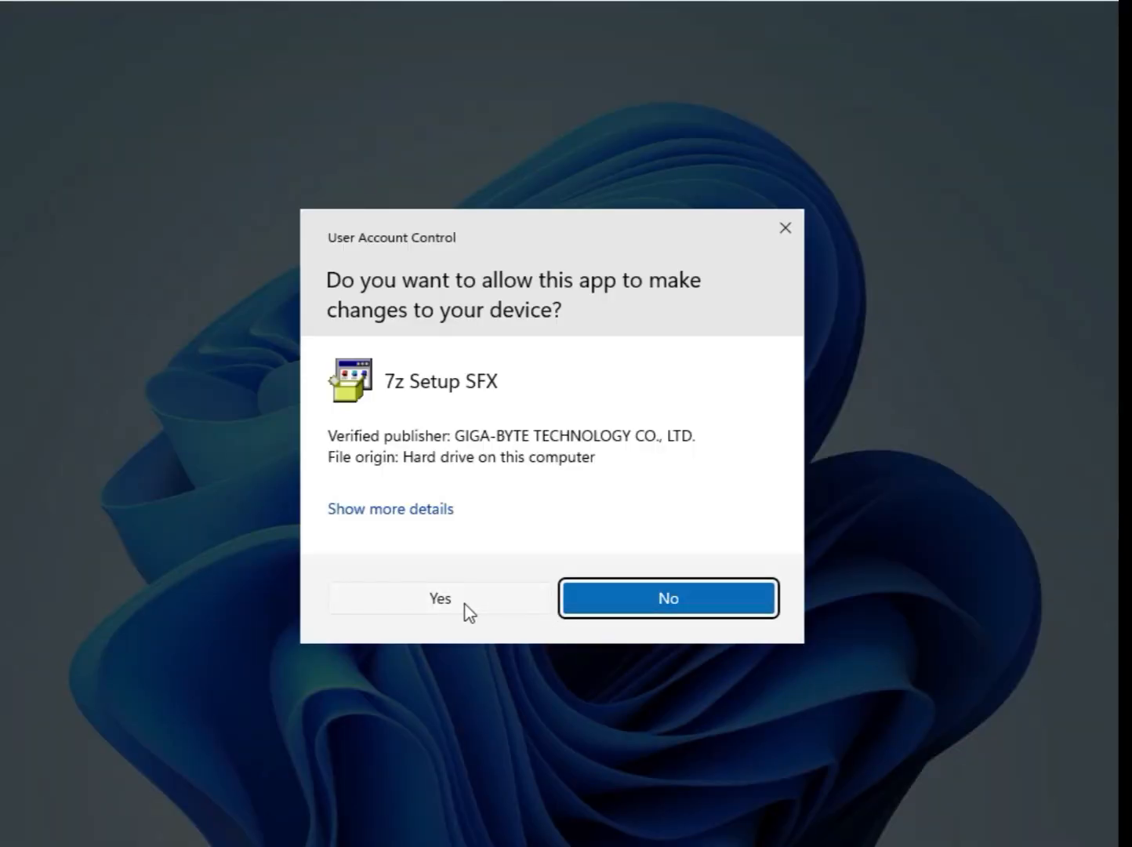
pyautogui.click(467, 611)
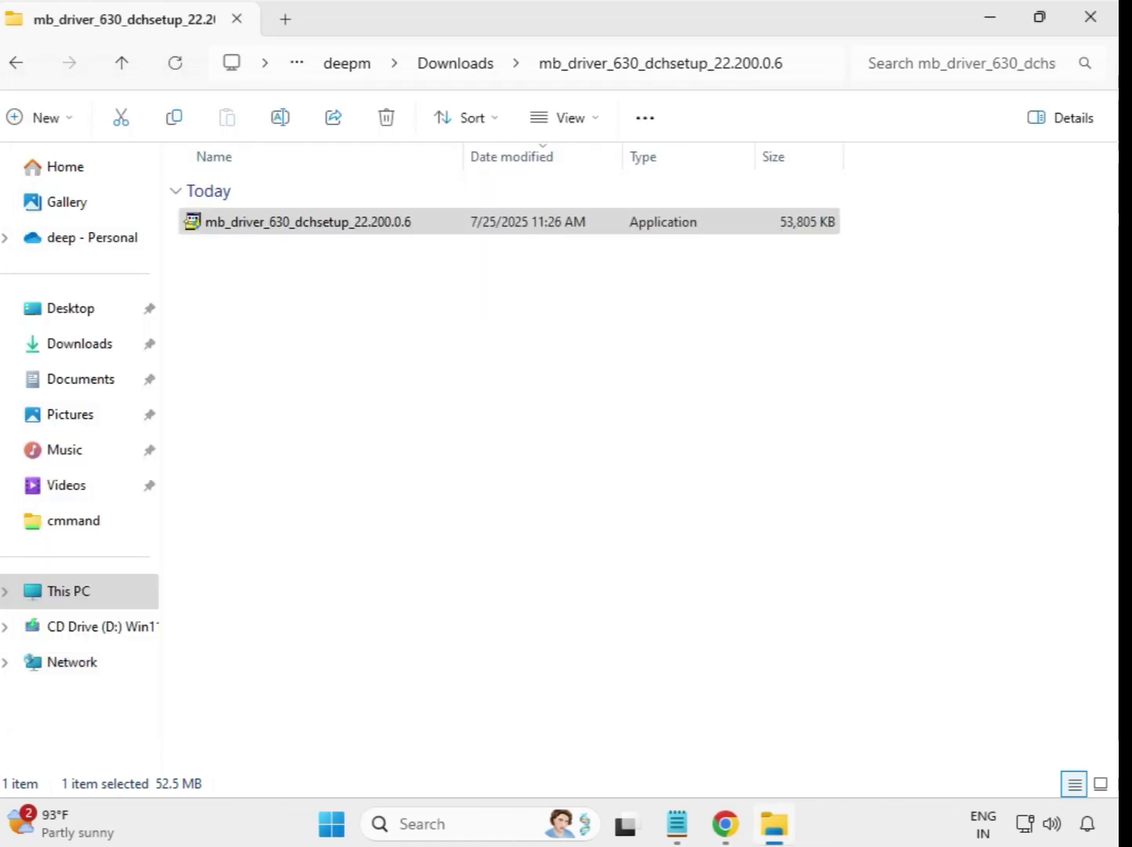
# Return to Downloads, open the mb_driver_649_graphicdch_32.0.101.5542 folder and run its installer as administrator, allowing it to make changes to the device
pyautogui.click(457, 64)
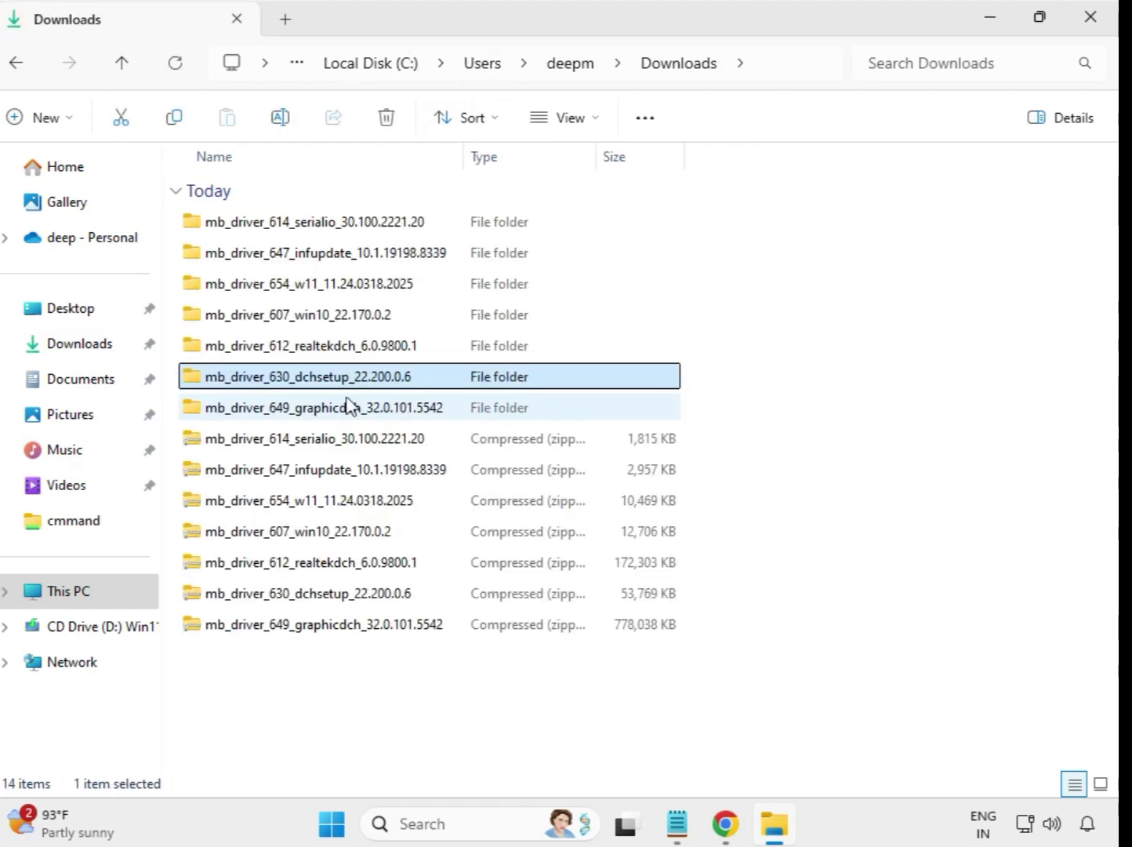
pyautogui.click(342, 409)
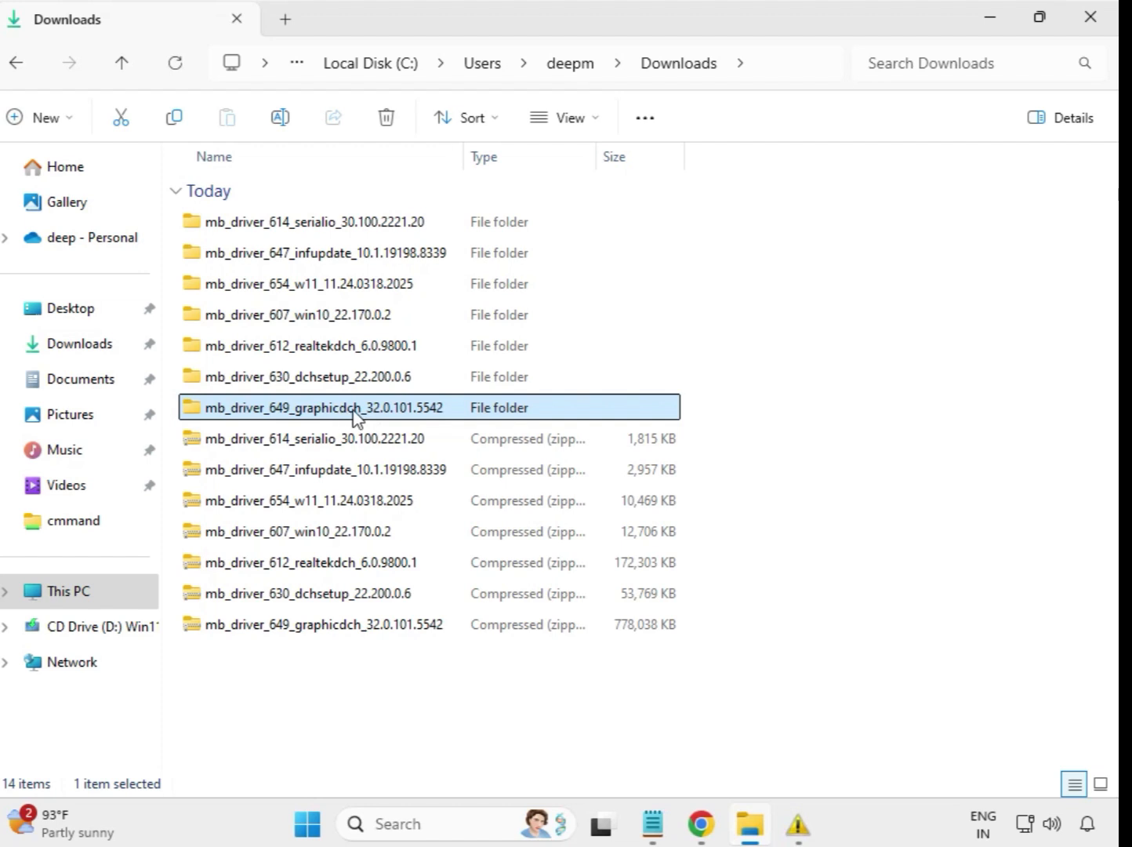
pyautogui.doubleClick(341, 408)
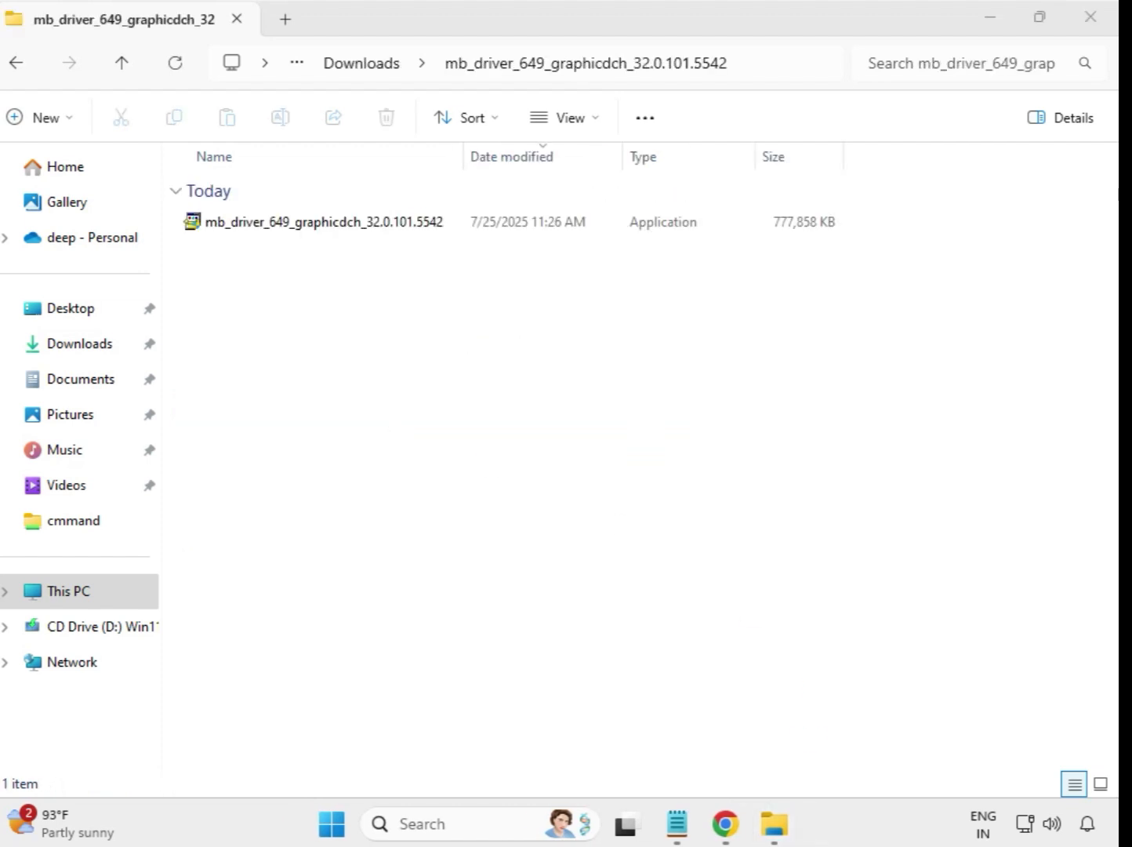
pyautogui.click(366, 223)
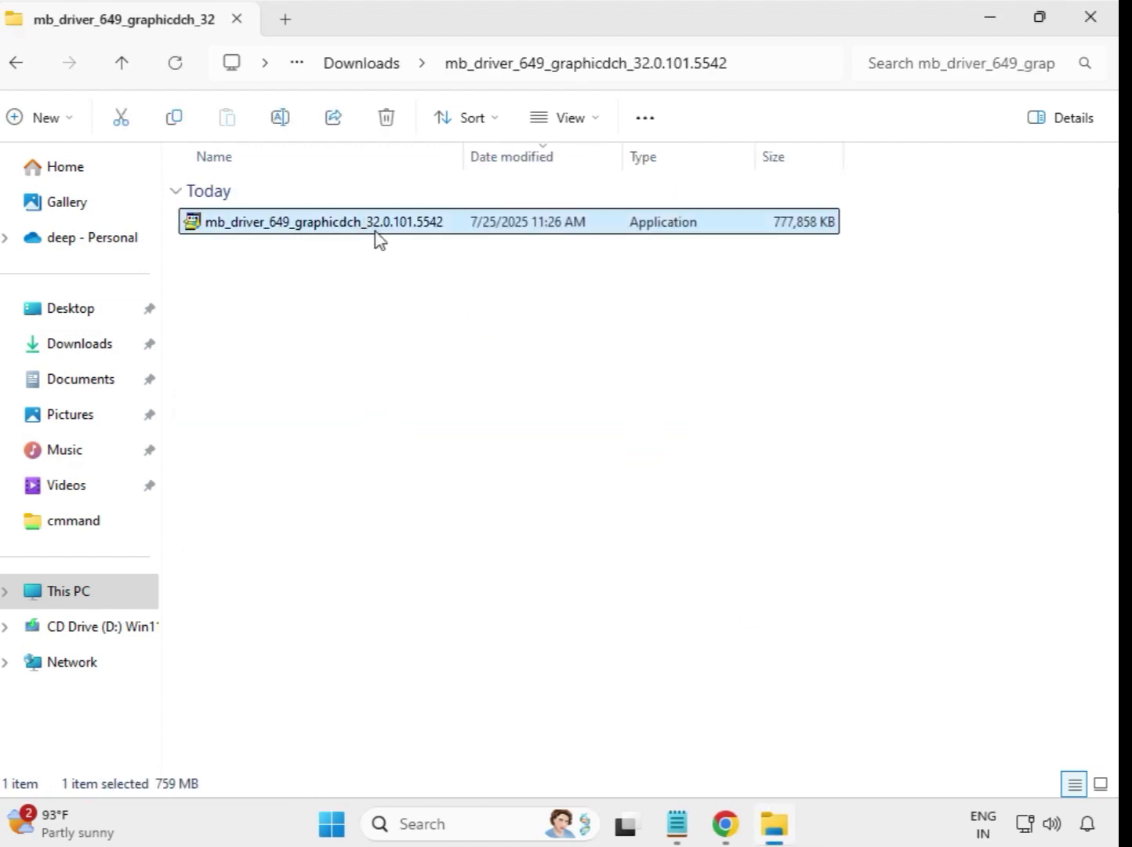
pyautogui.rightClick(379, 235)
pyautogui.click(478, 400)
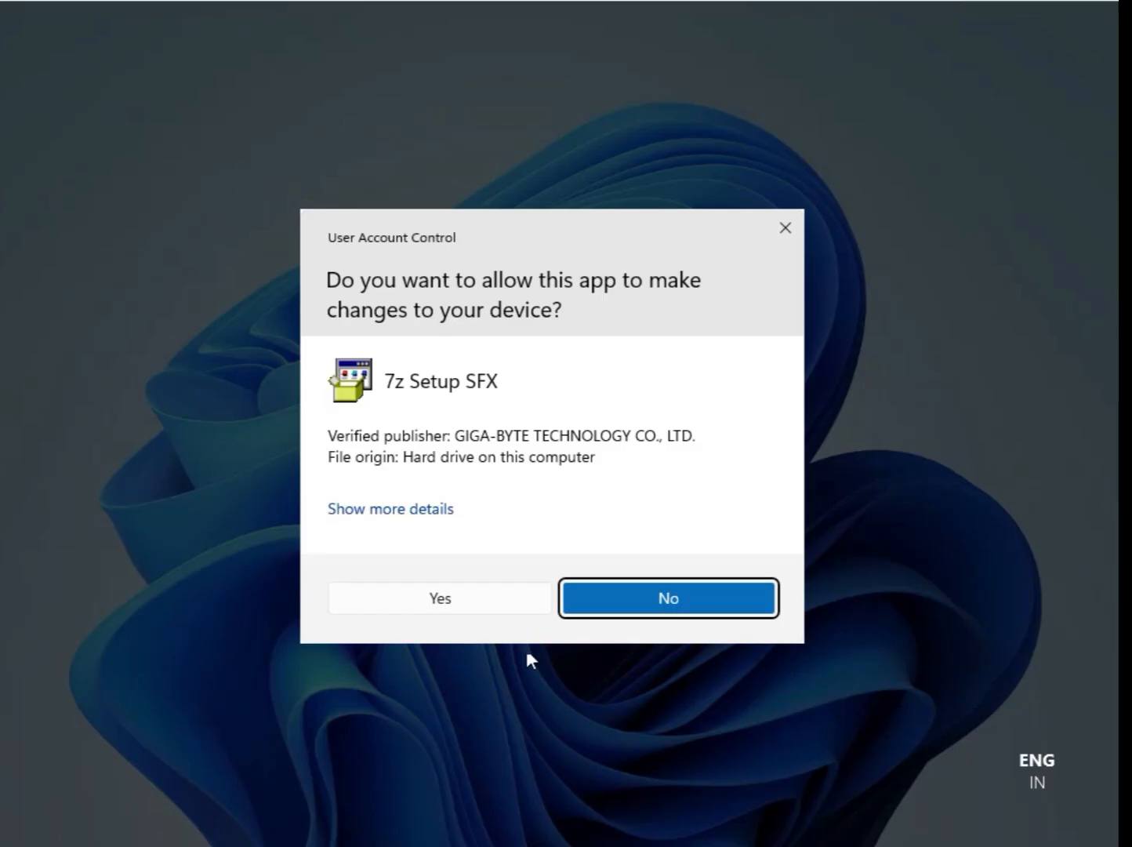
pyautogui.click(444, 597)
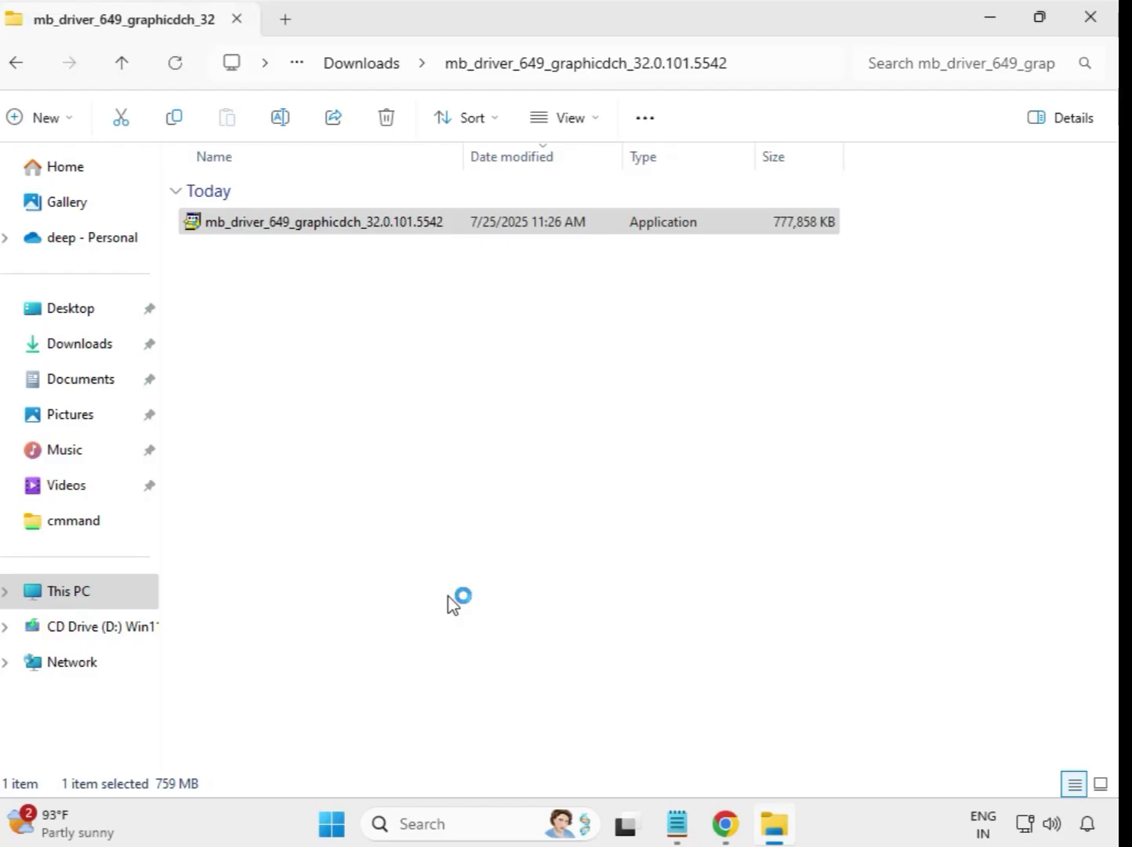